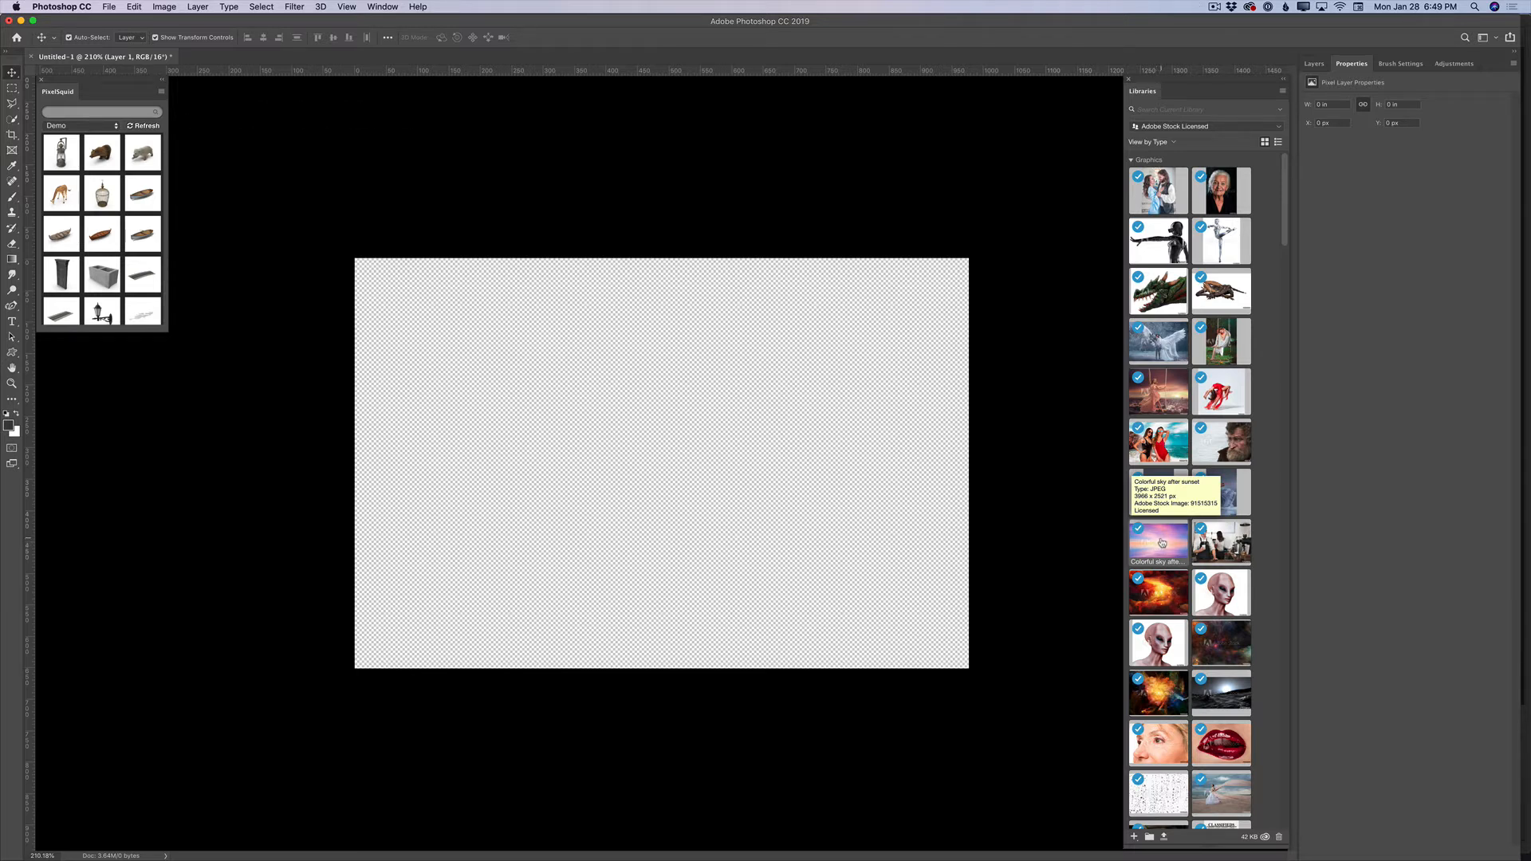
- Open the licensed Adobe Stock image "Colorful sky after sunset" from the library as a document and fit it in view
double_click(1162, 542)
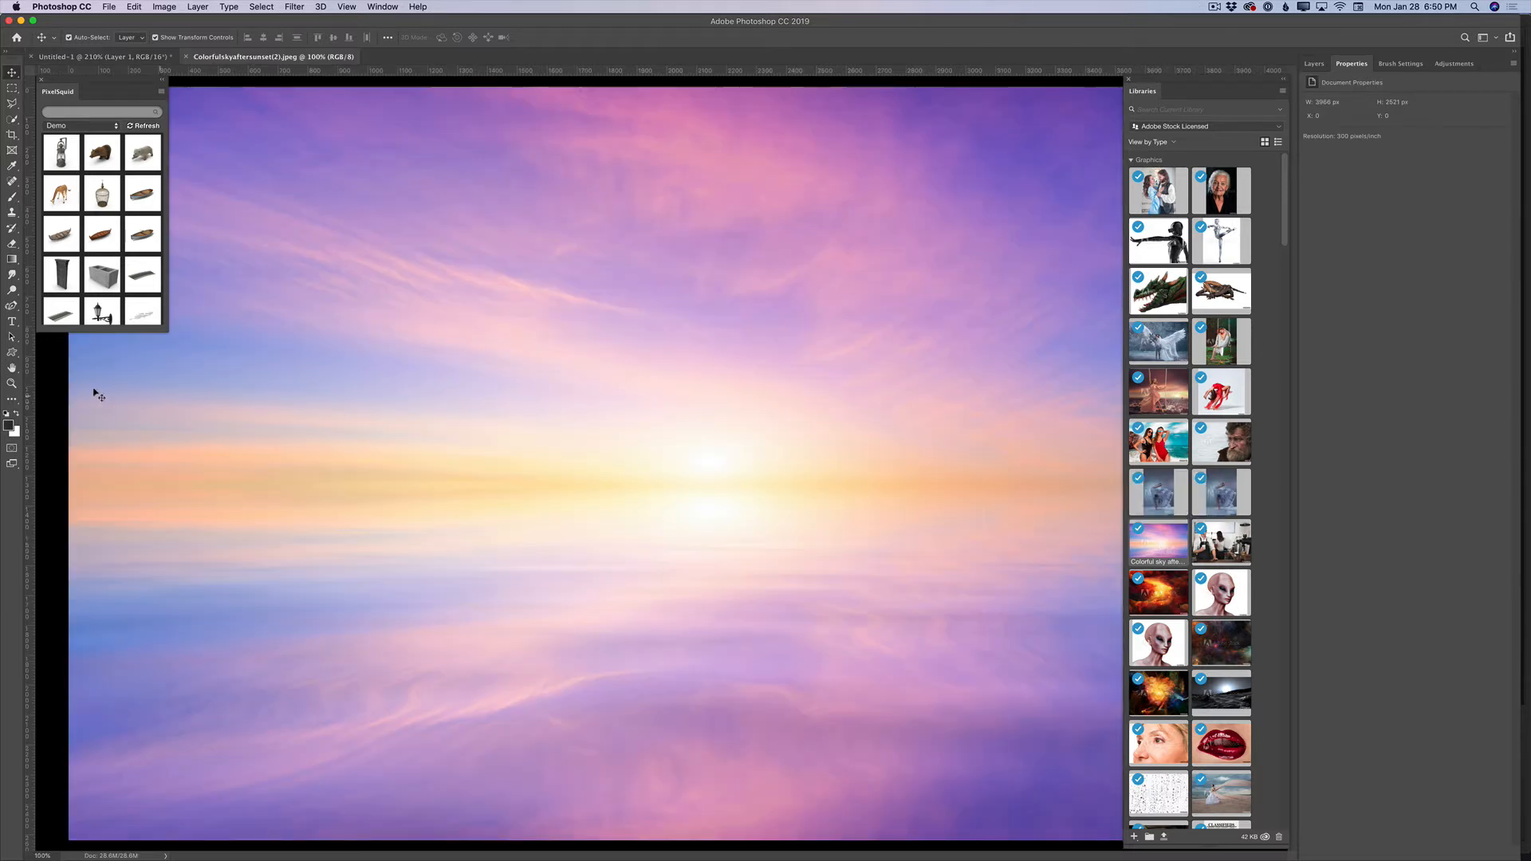
click(12, 384)
drag(623, 504, 606, 499)
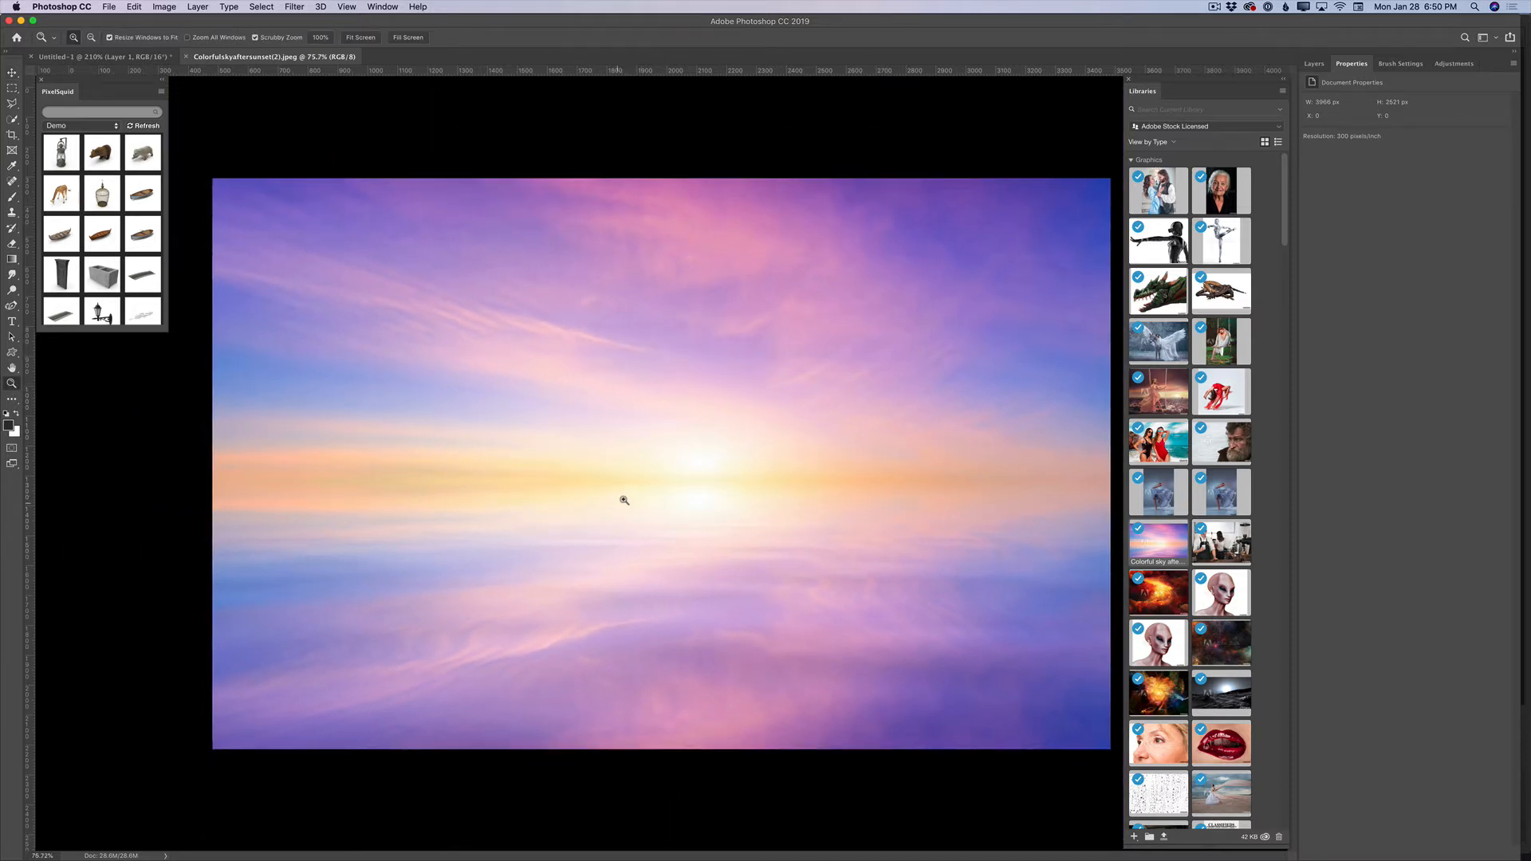
- Add the wooden rowing boat from the PixelSquid collection and rotate it to a level side view
click(19, 72)
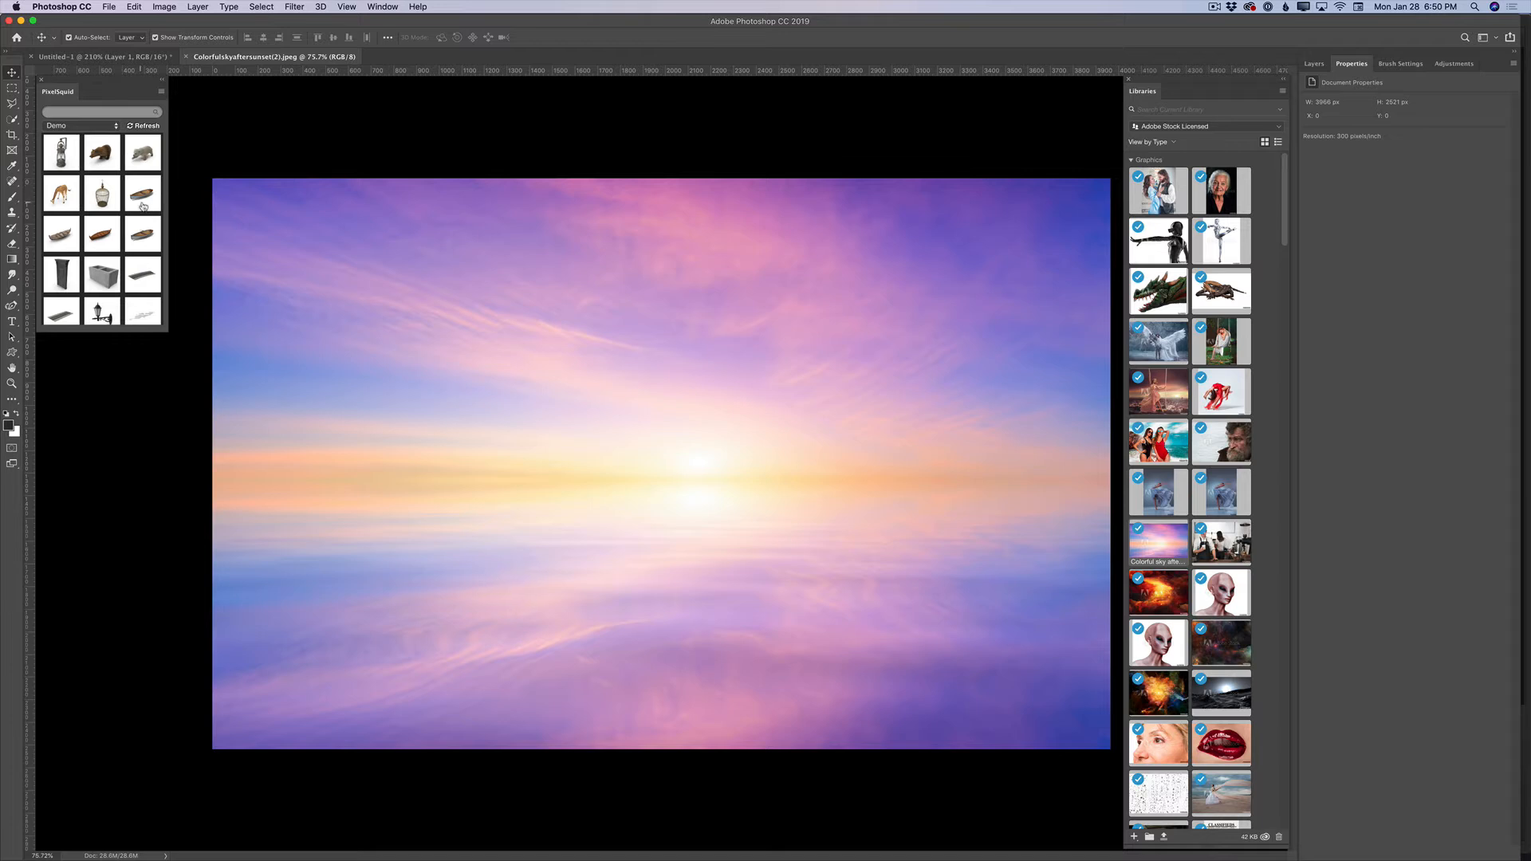
mouse_move(143, 205)
click(140, 200)
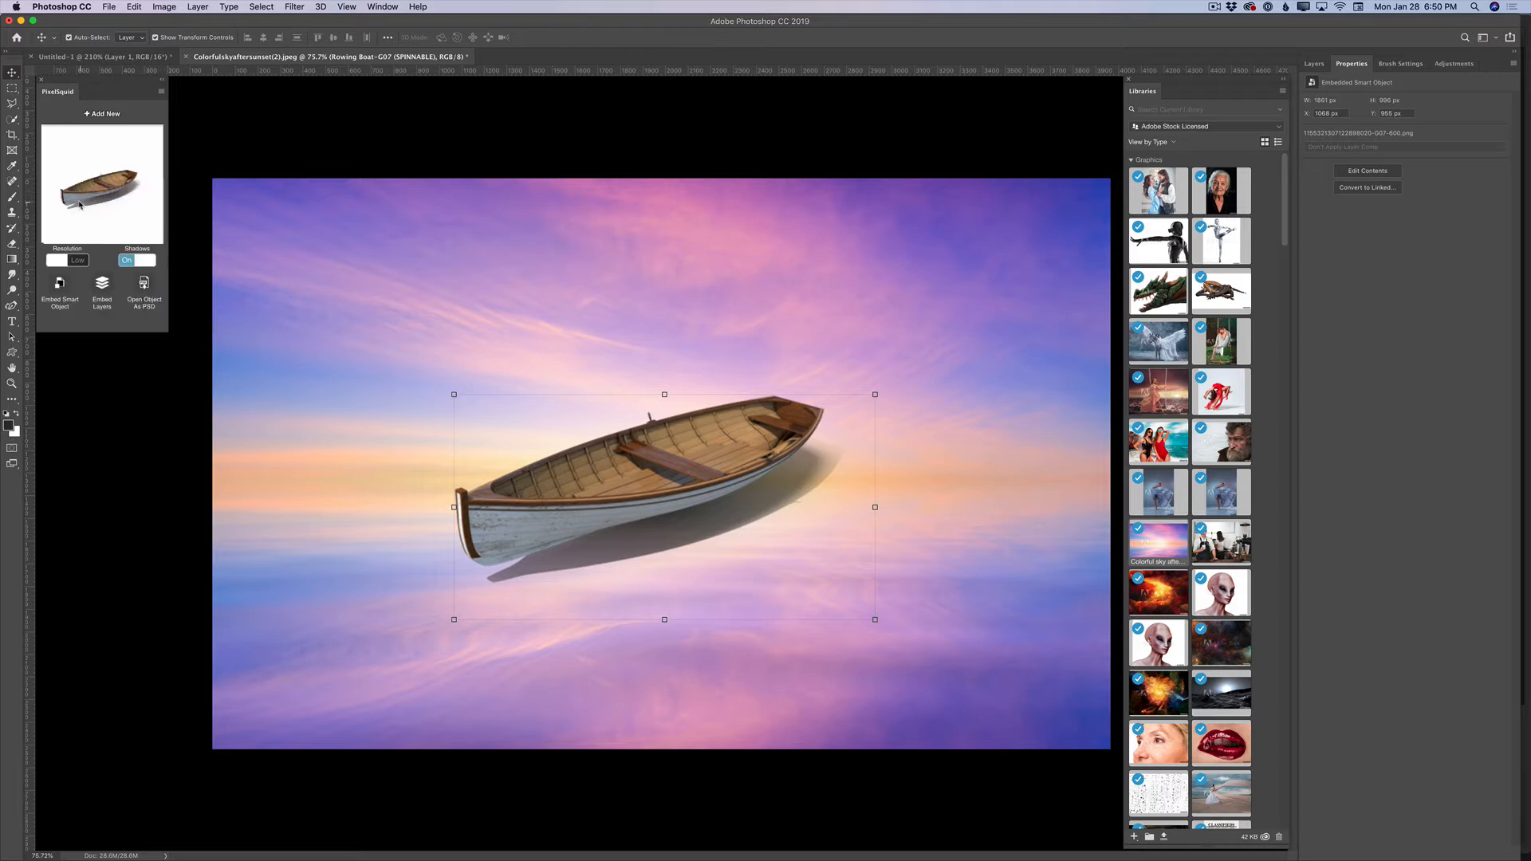
drag(79, 204, 69, 196)
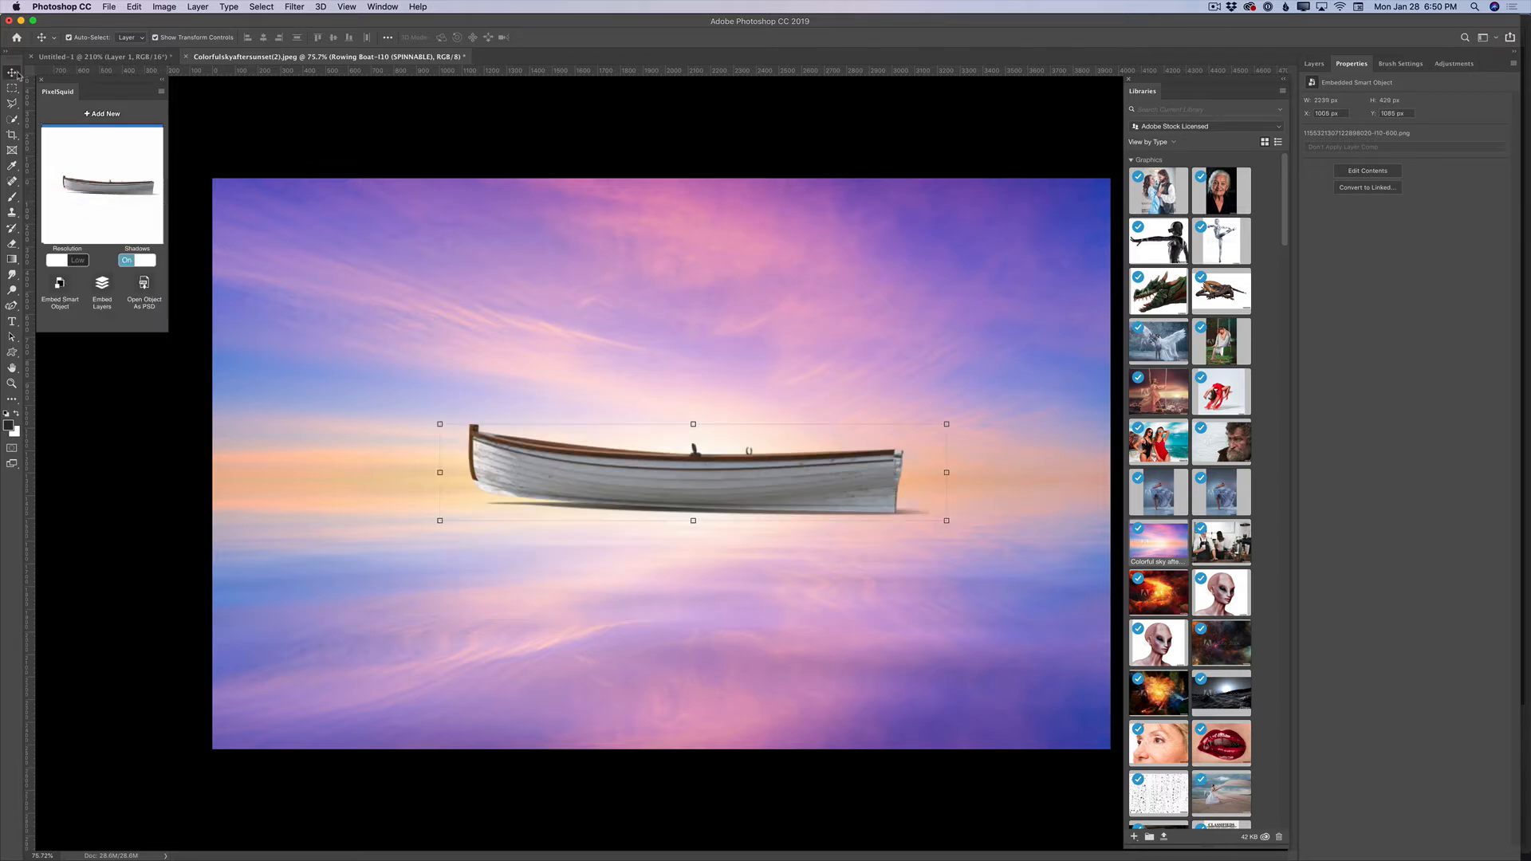
- Scale the rowing boat down to about 192% and place it on the water just below the horizon, right of the sun
click(437, 417)
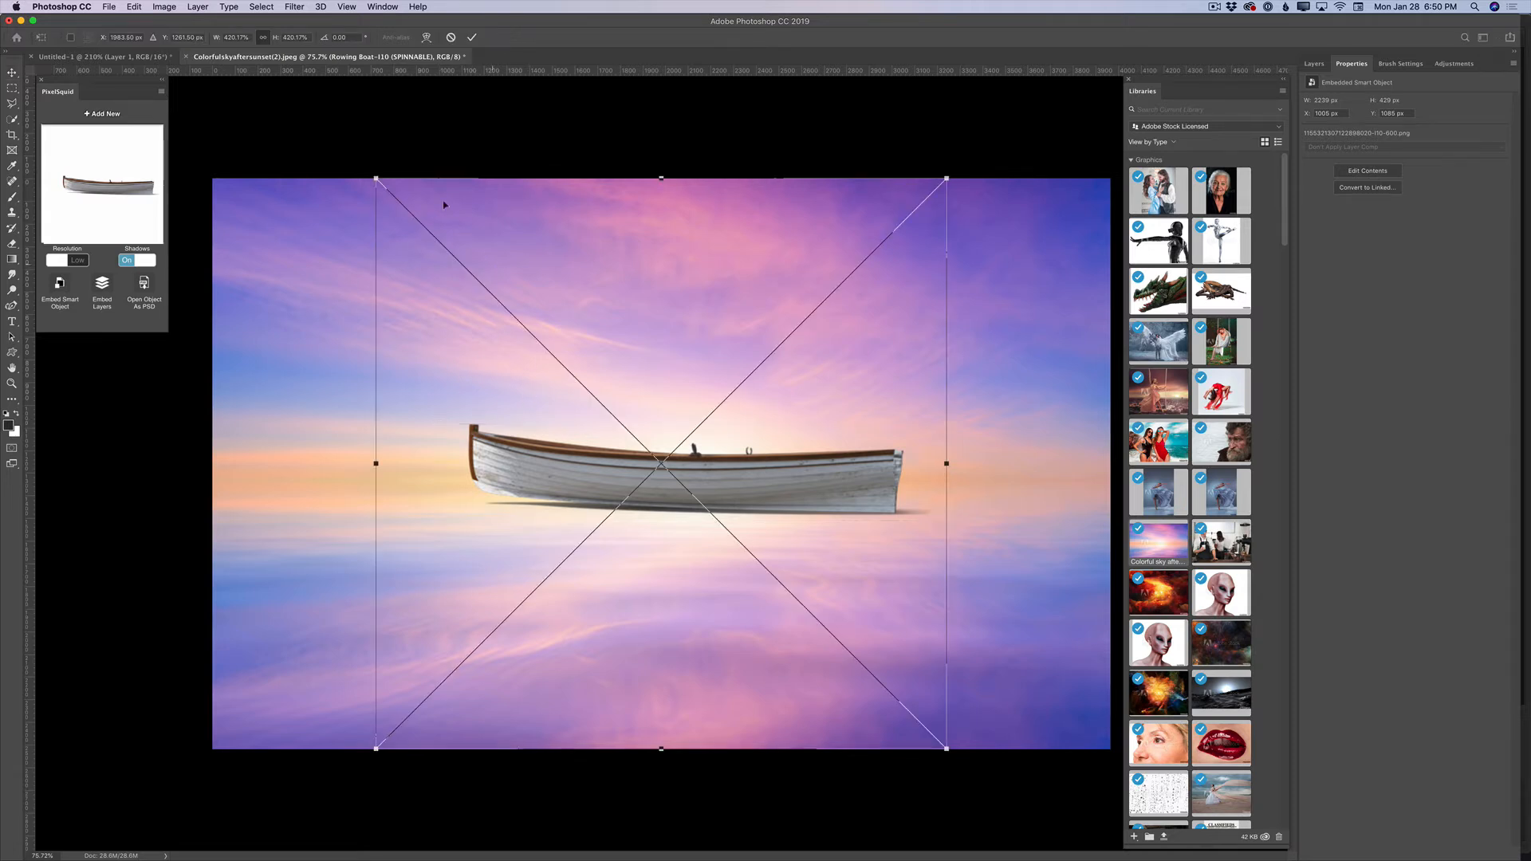
drag(378, 176, 832, 569)
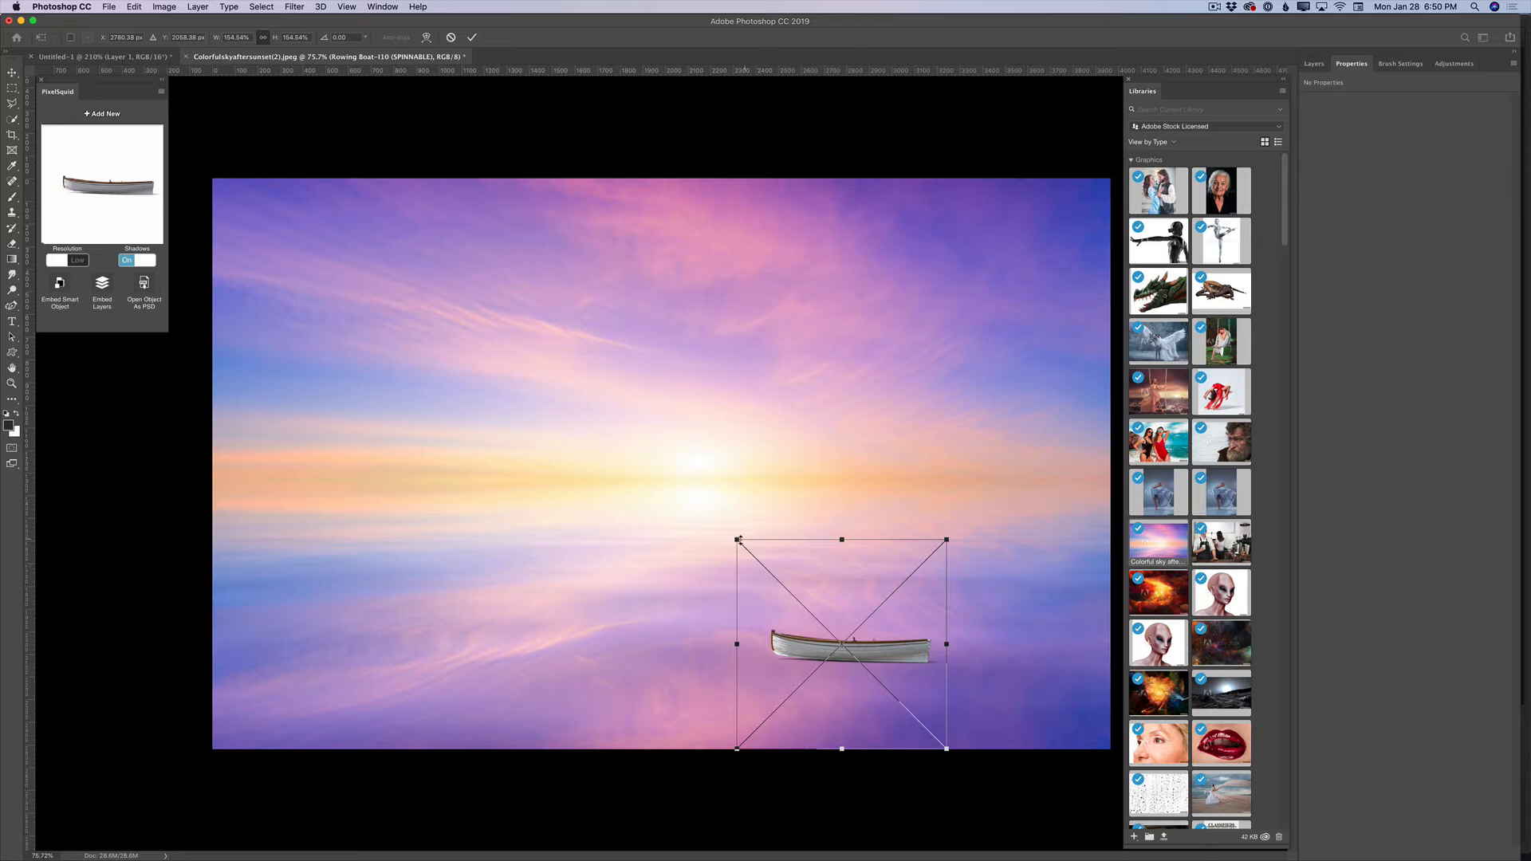
drag(739, 541, 694, 496)
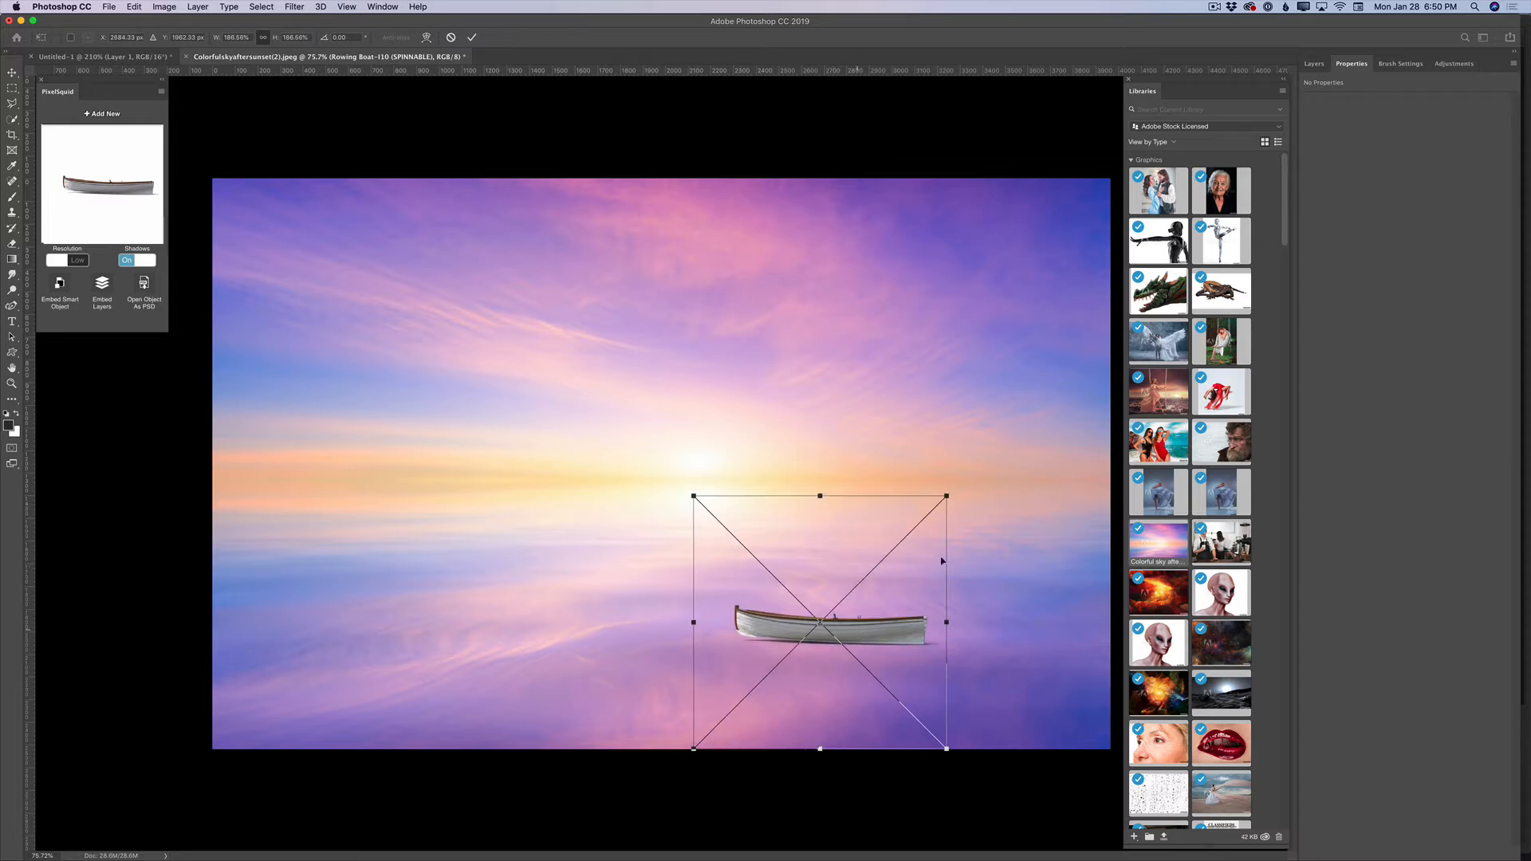
drag(864, 633, 950, 537)
drag(780, 400, 776, 397)
drag(957, 541, 991, 537)
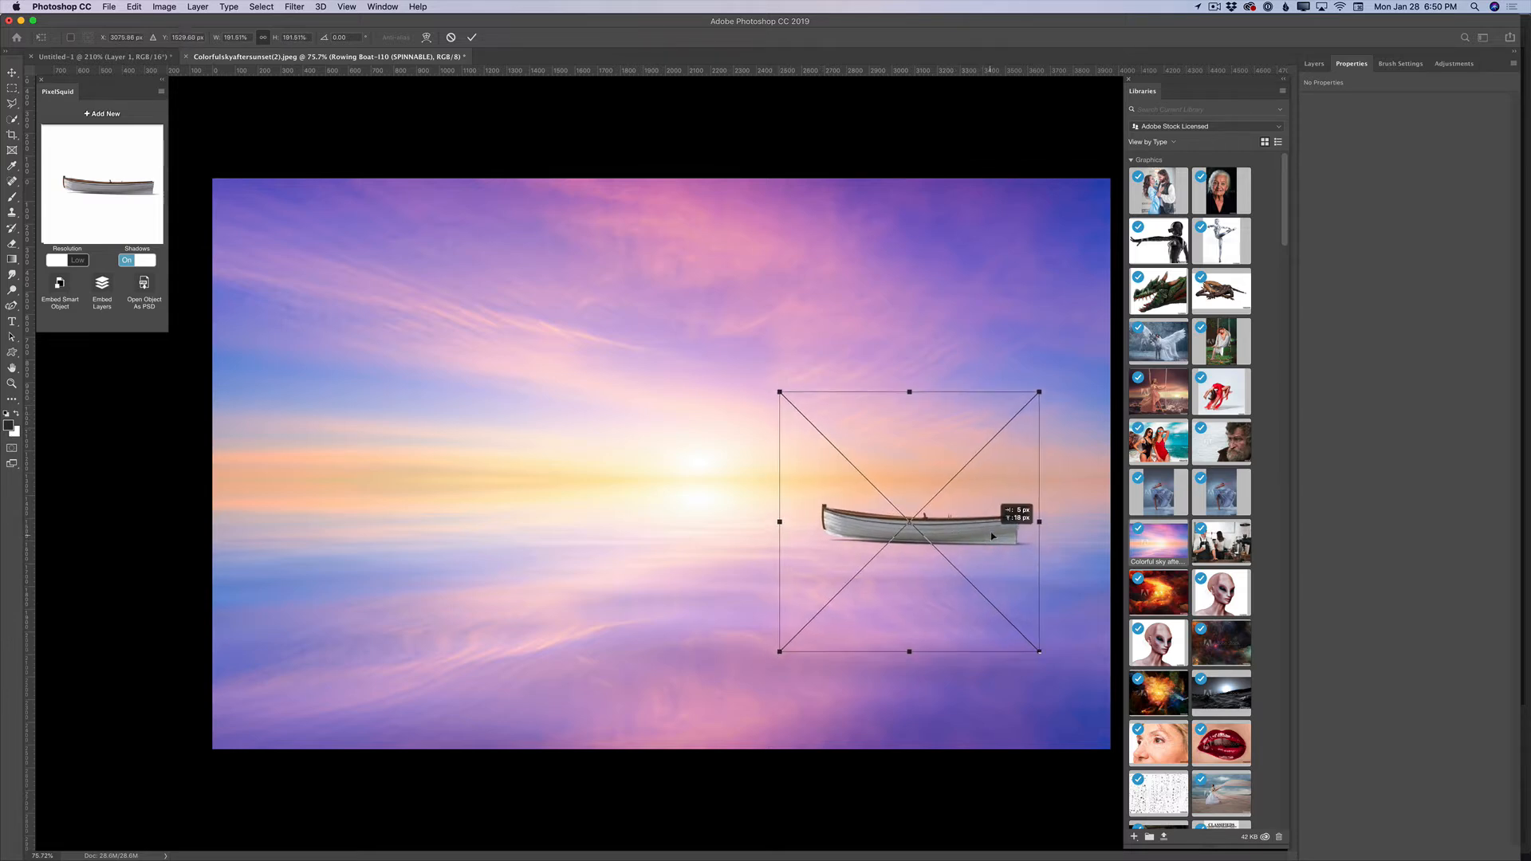
click(472, 40)
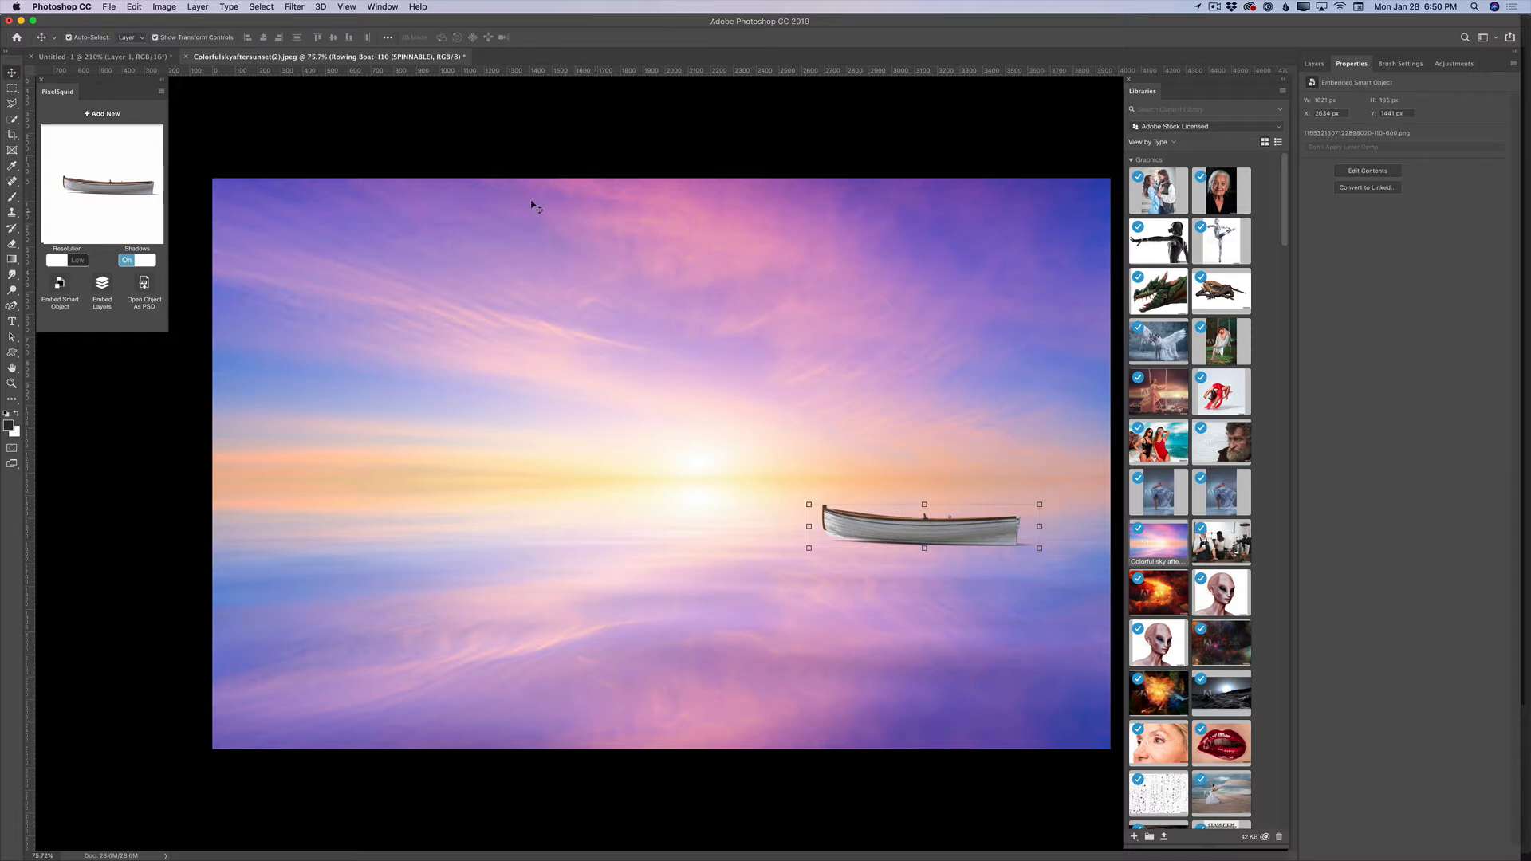
- Turn off the rowing boat's shadow and set its resolution to High
click(126, 260)
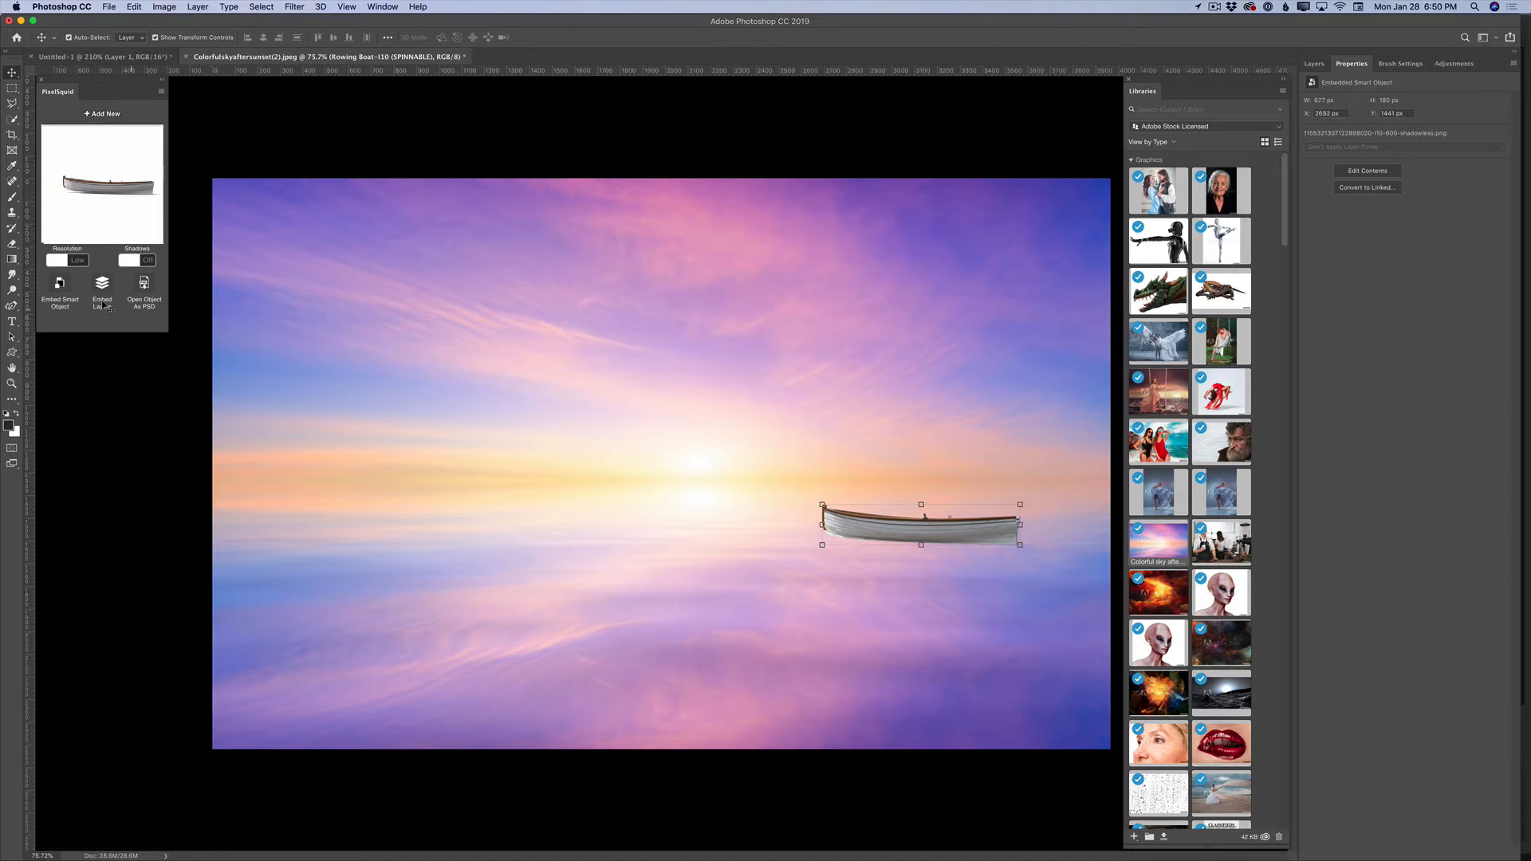
click(78, 261)
- Copy a rectangular area of the Background layer's water around and below the boat, and clear the selection
click(1322, 65)
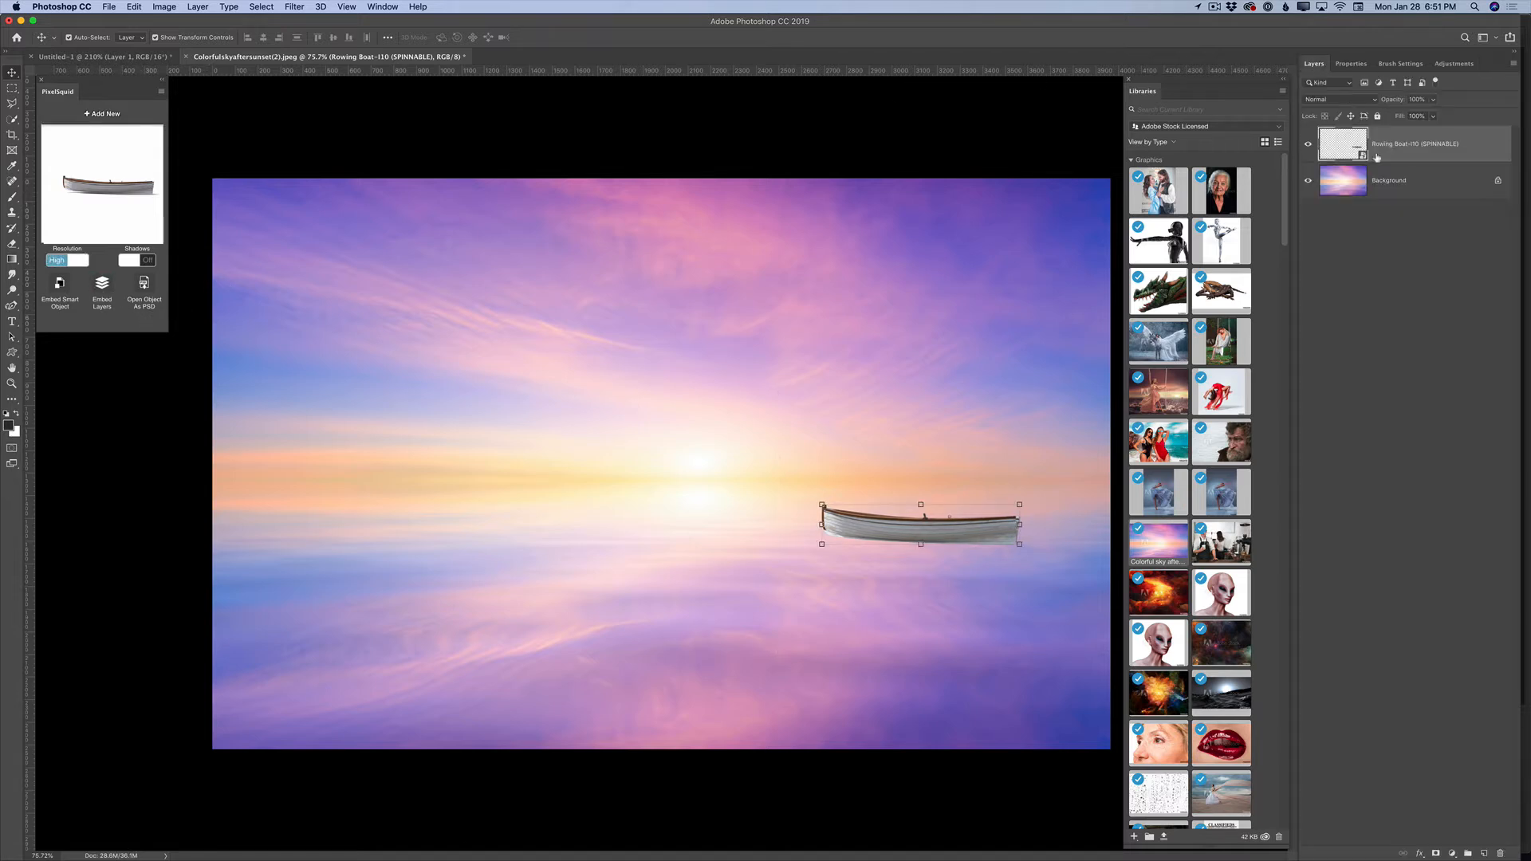
click(1411, 188)
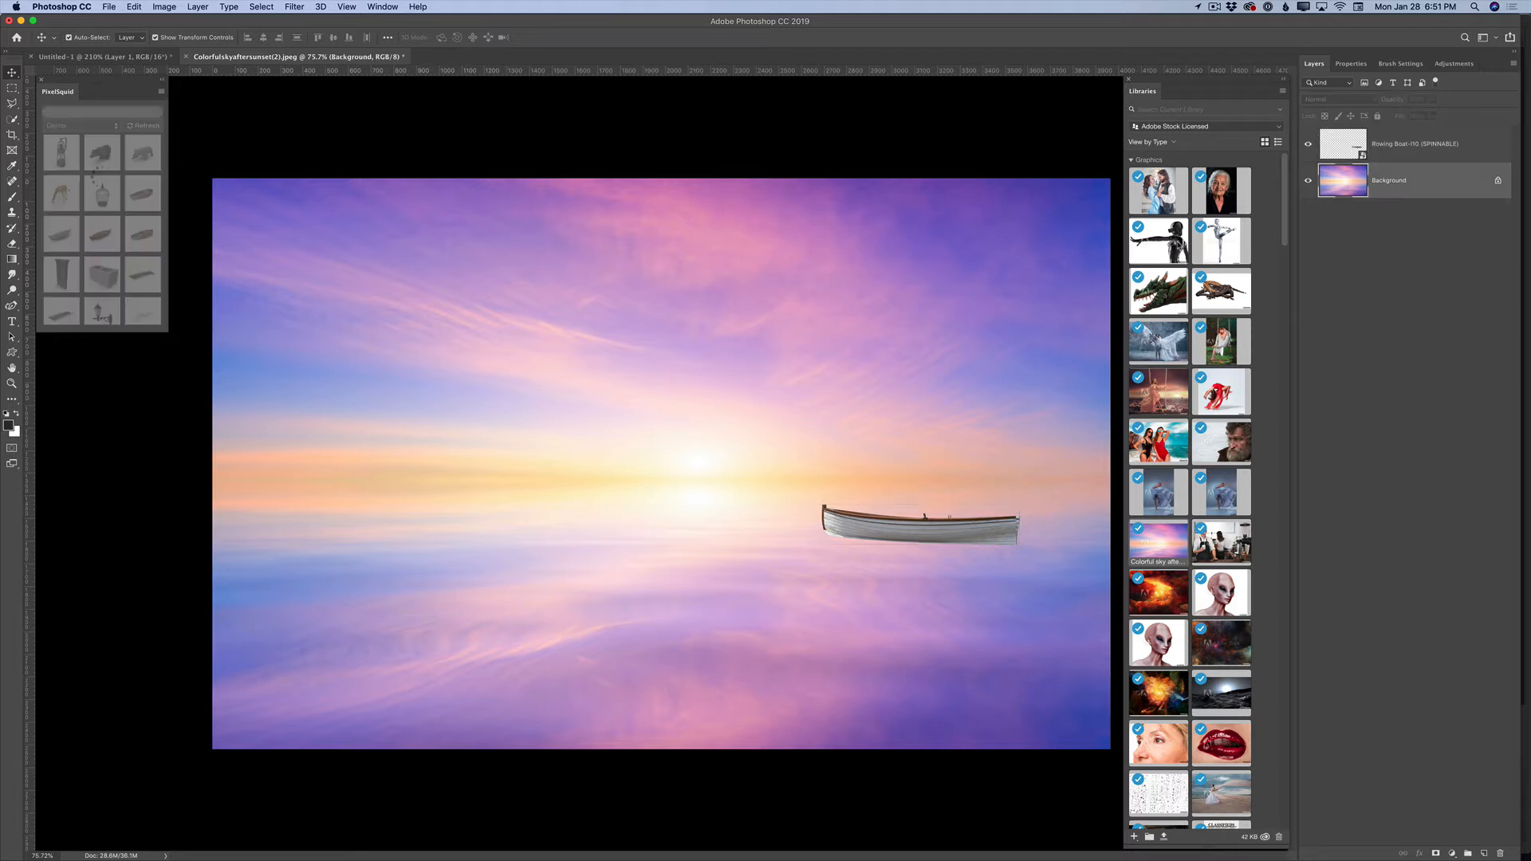
click(12, 88)
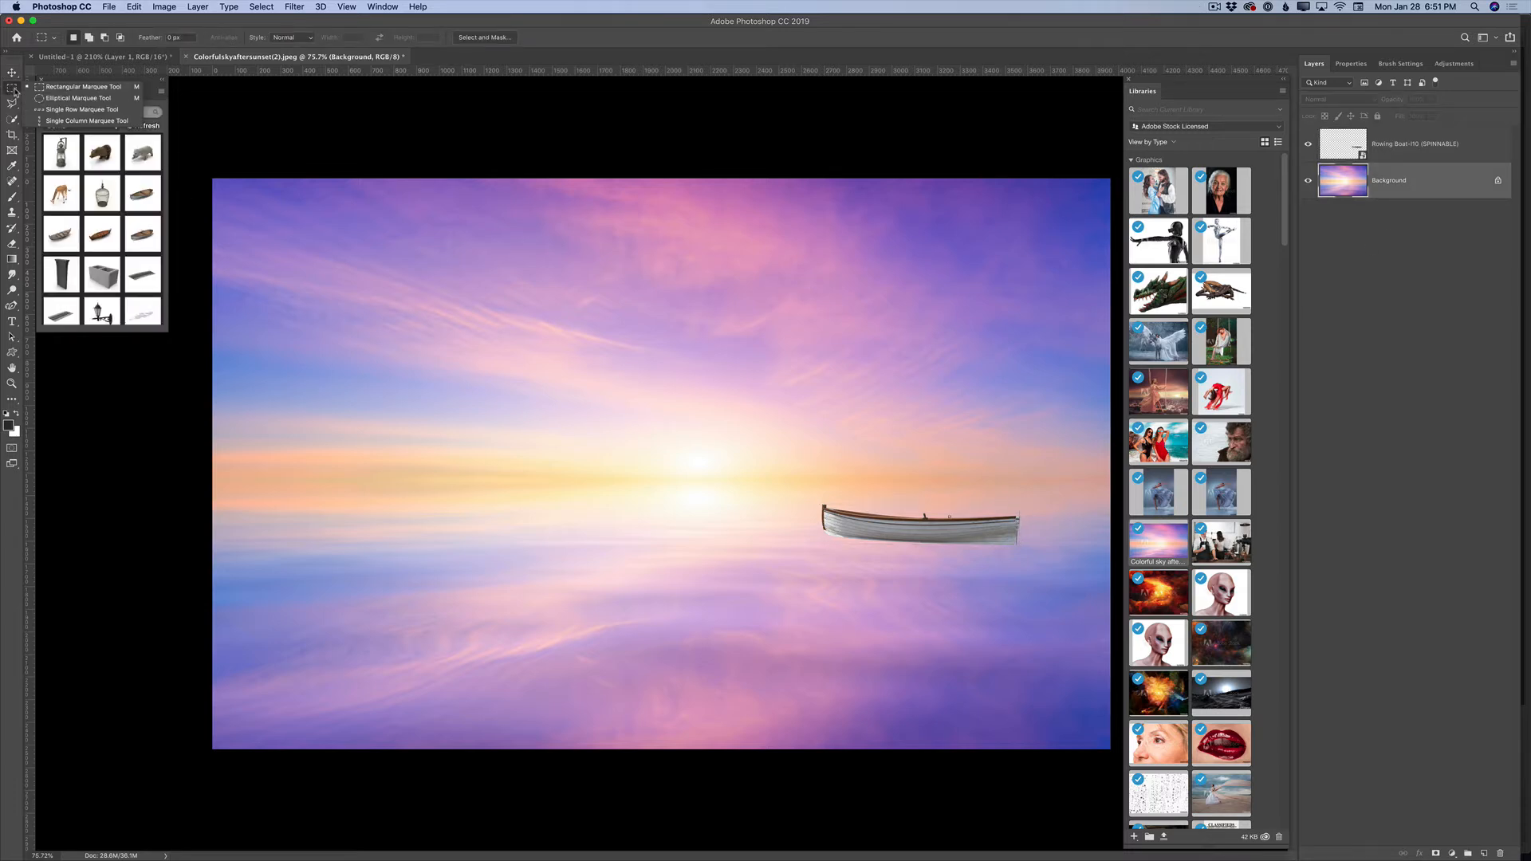
click(65, 88)
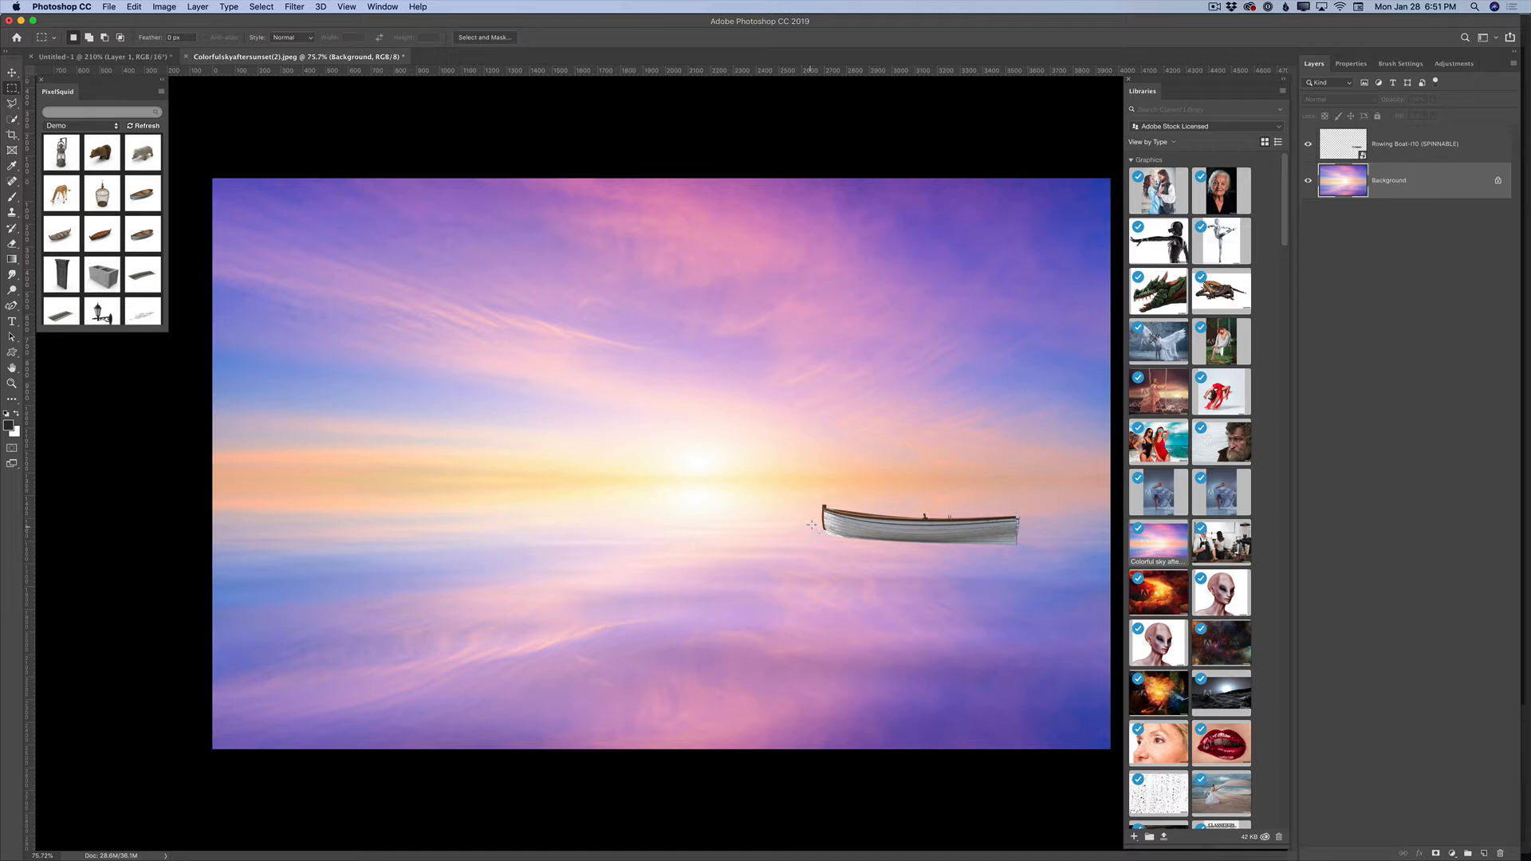
drag(812, 525, 1034, 634)
click(134, 7)
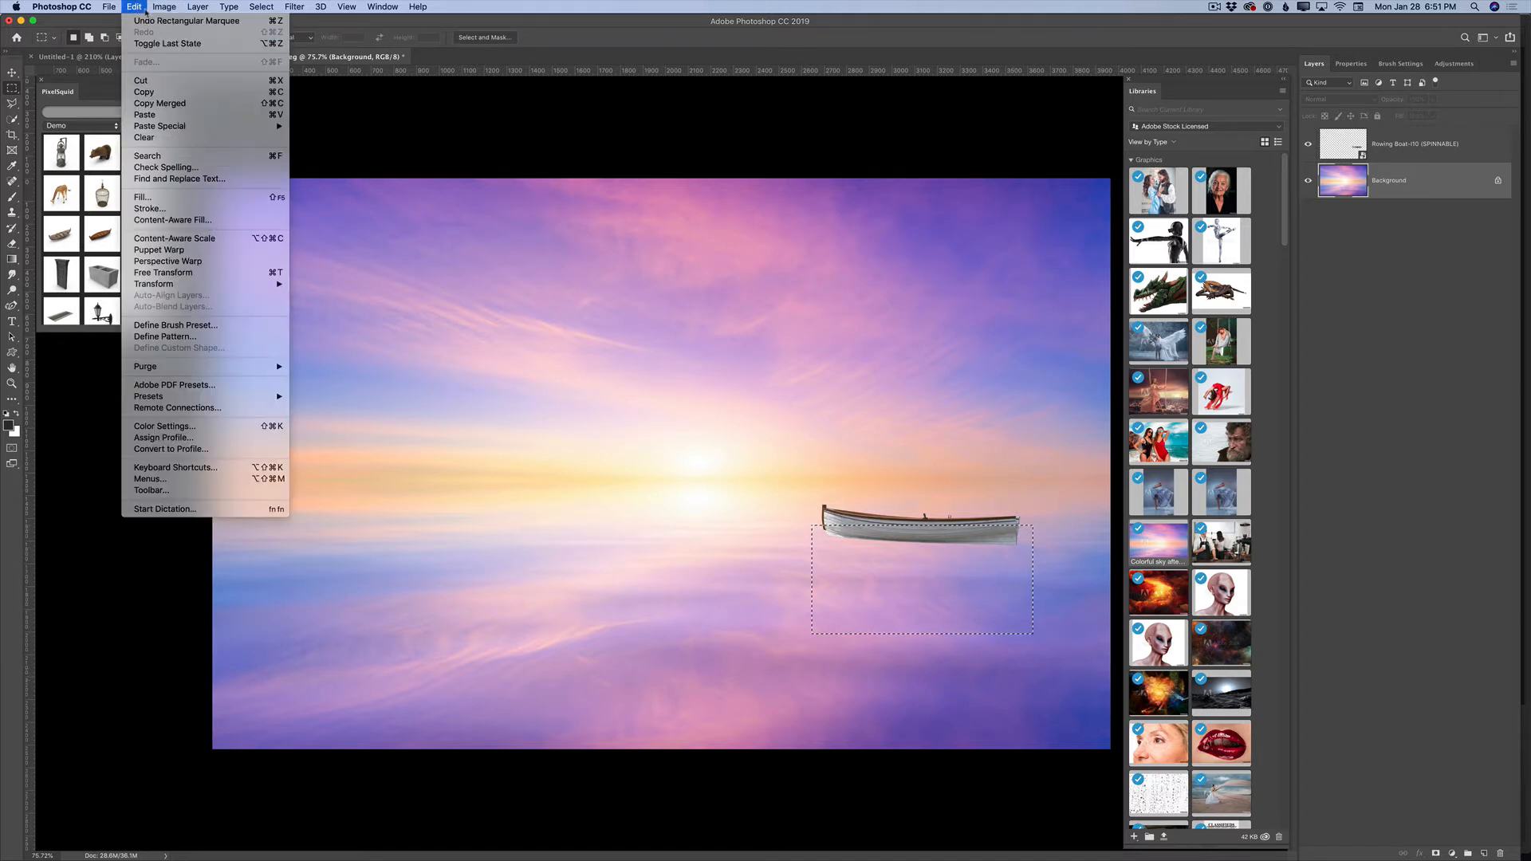
key(Escape)
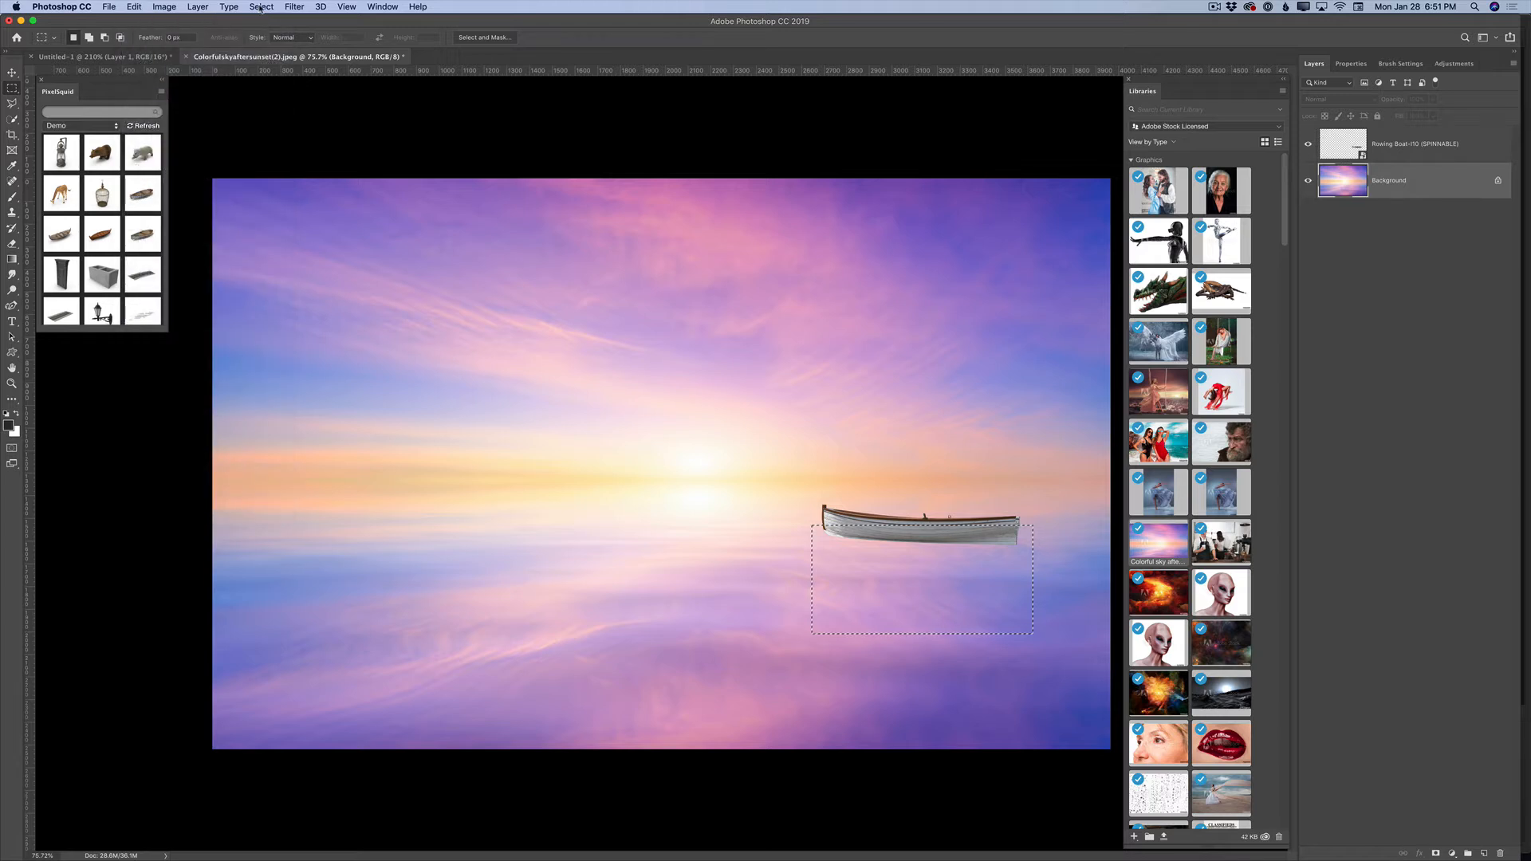
click(262, 6)
click(271, 32)
- Load the Rowing Boat layer's outline as a selection and paste the copied water into it as a masked layer
click(1414, 148)
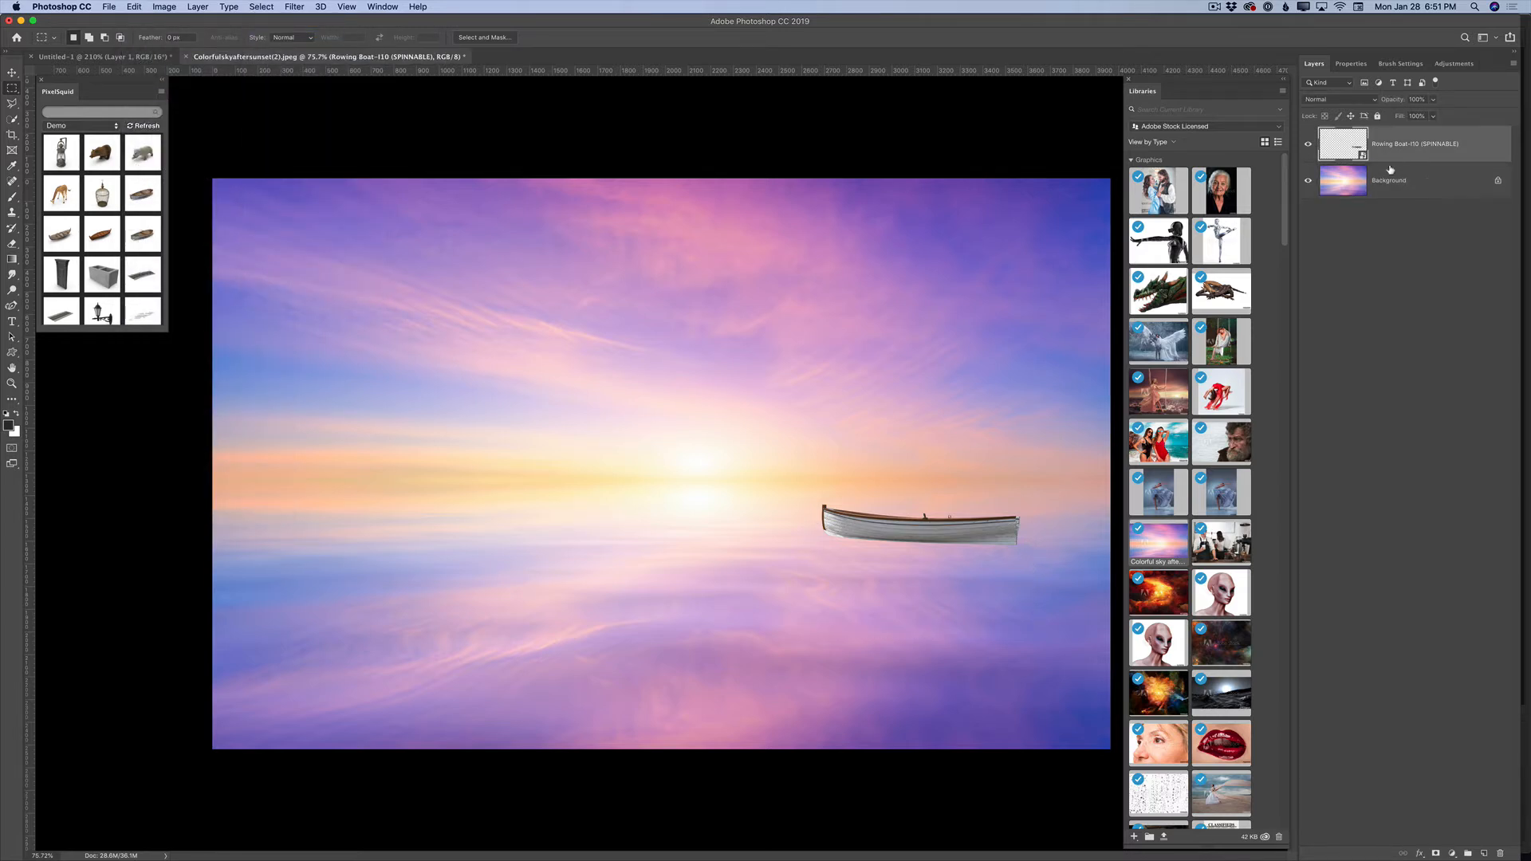
super+click(1355, 149)
click(134, 6)
mouse_move(231, 126)
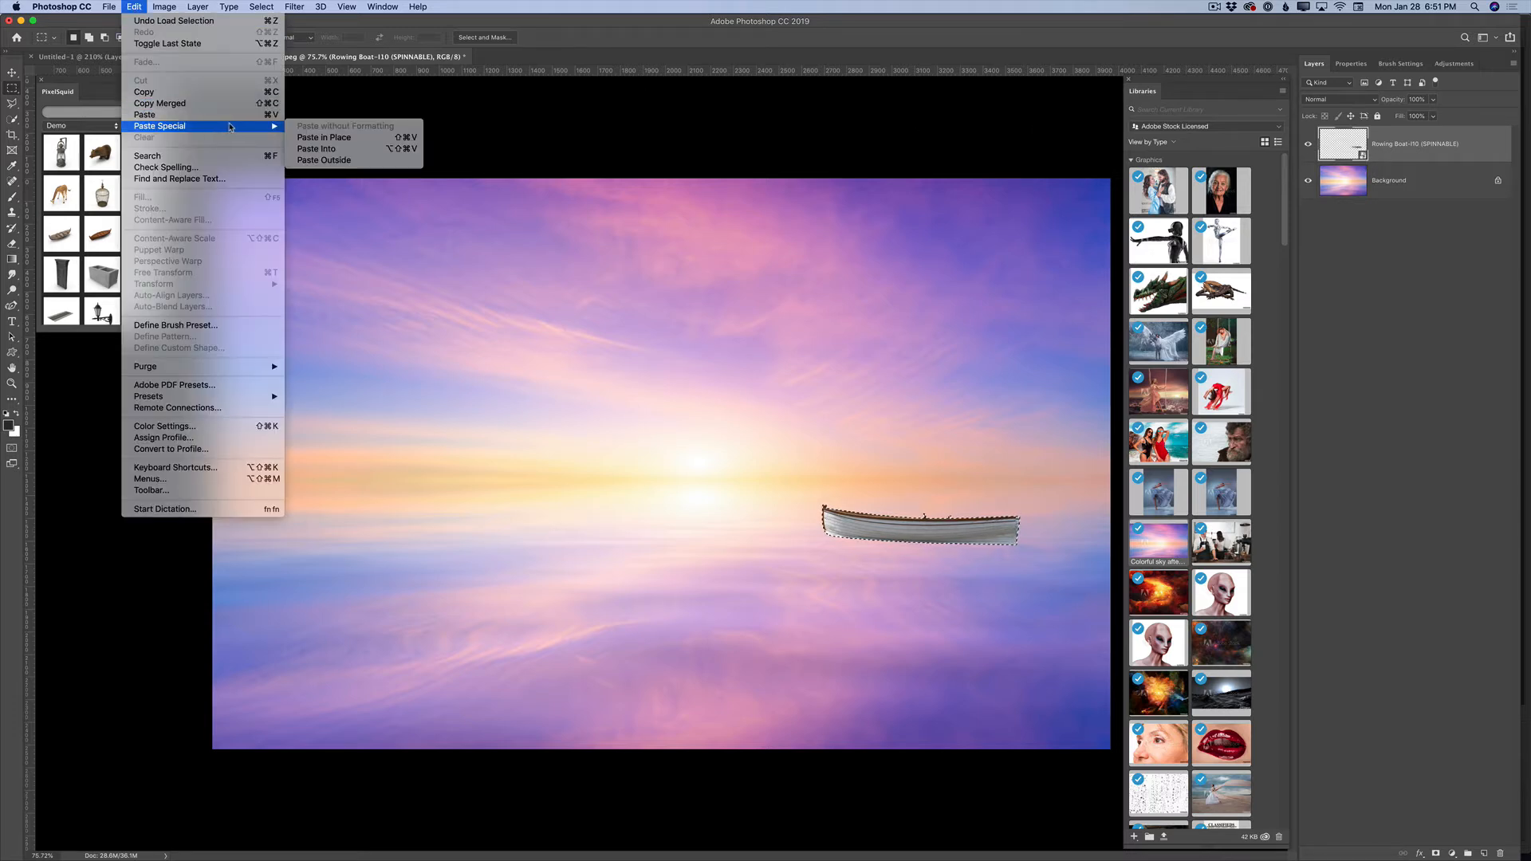
click(316, 149)
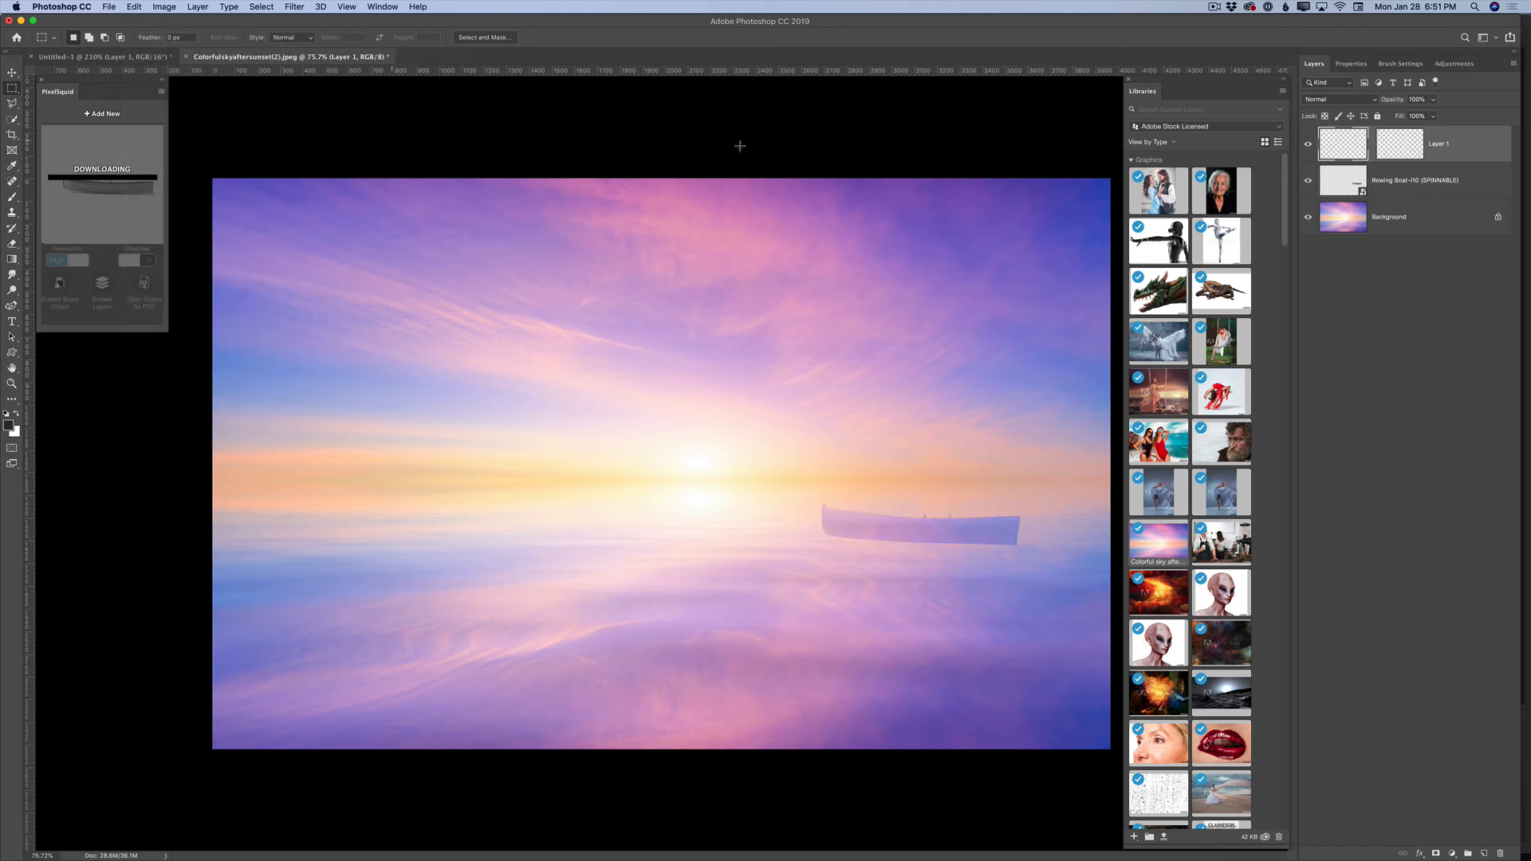
- Set the pasted water layer's blend mode to Multiply and its opacity to 83%
click(1328, 102)
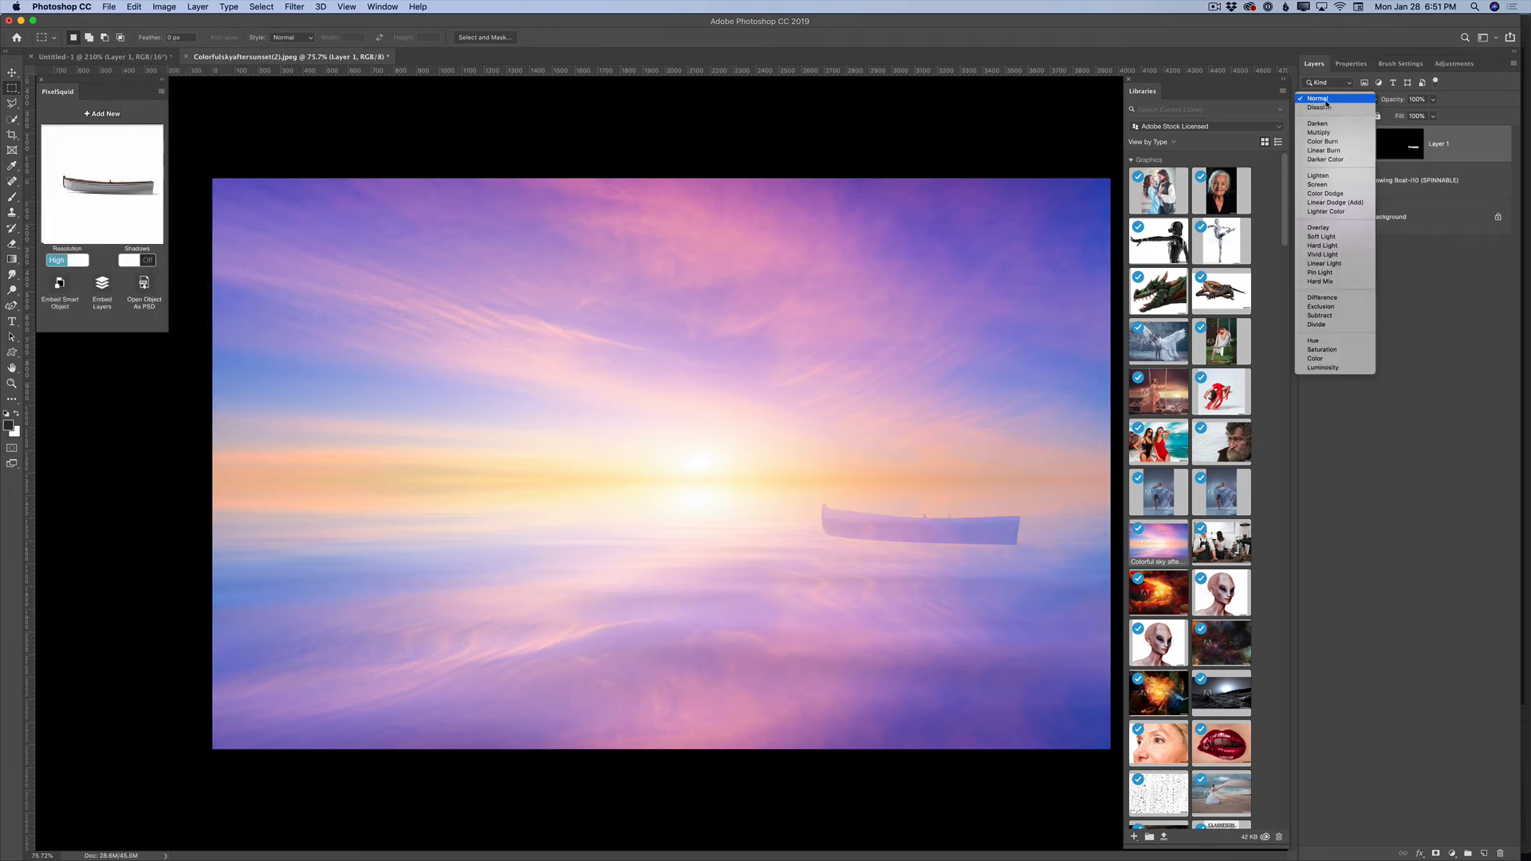
click(1334, 132)
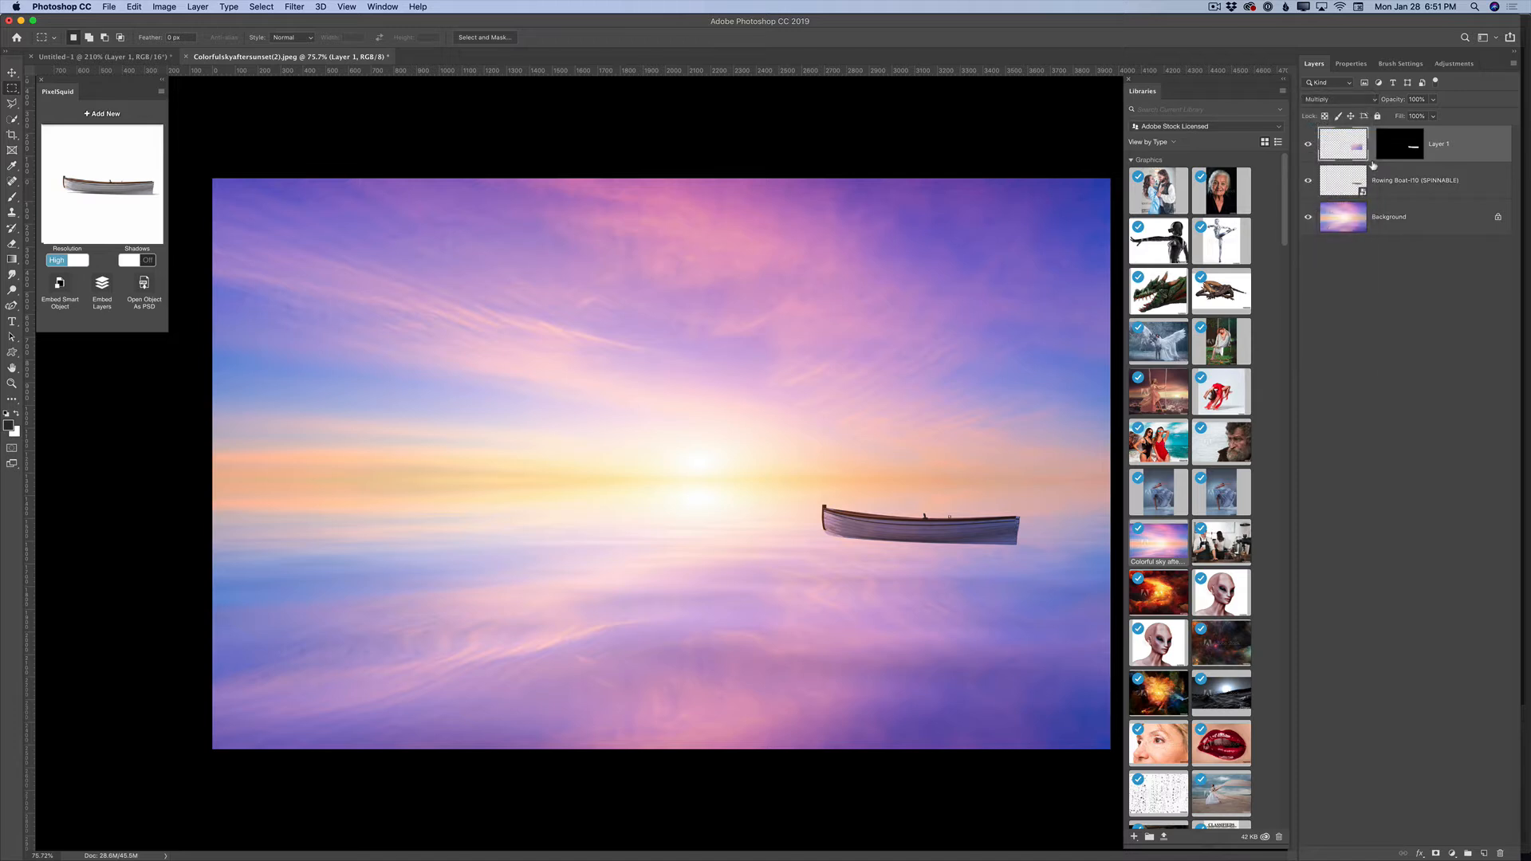
click(1433, 99)
drag(1433, 117, 1418, 121)
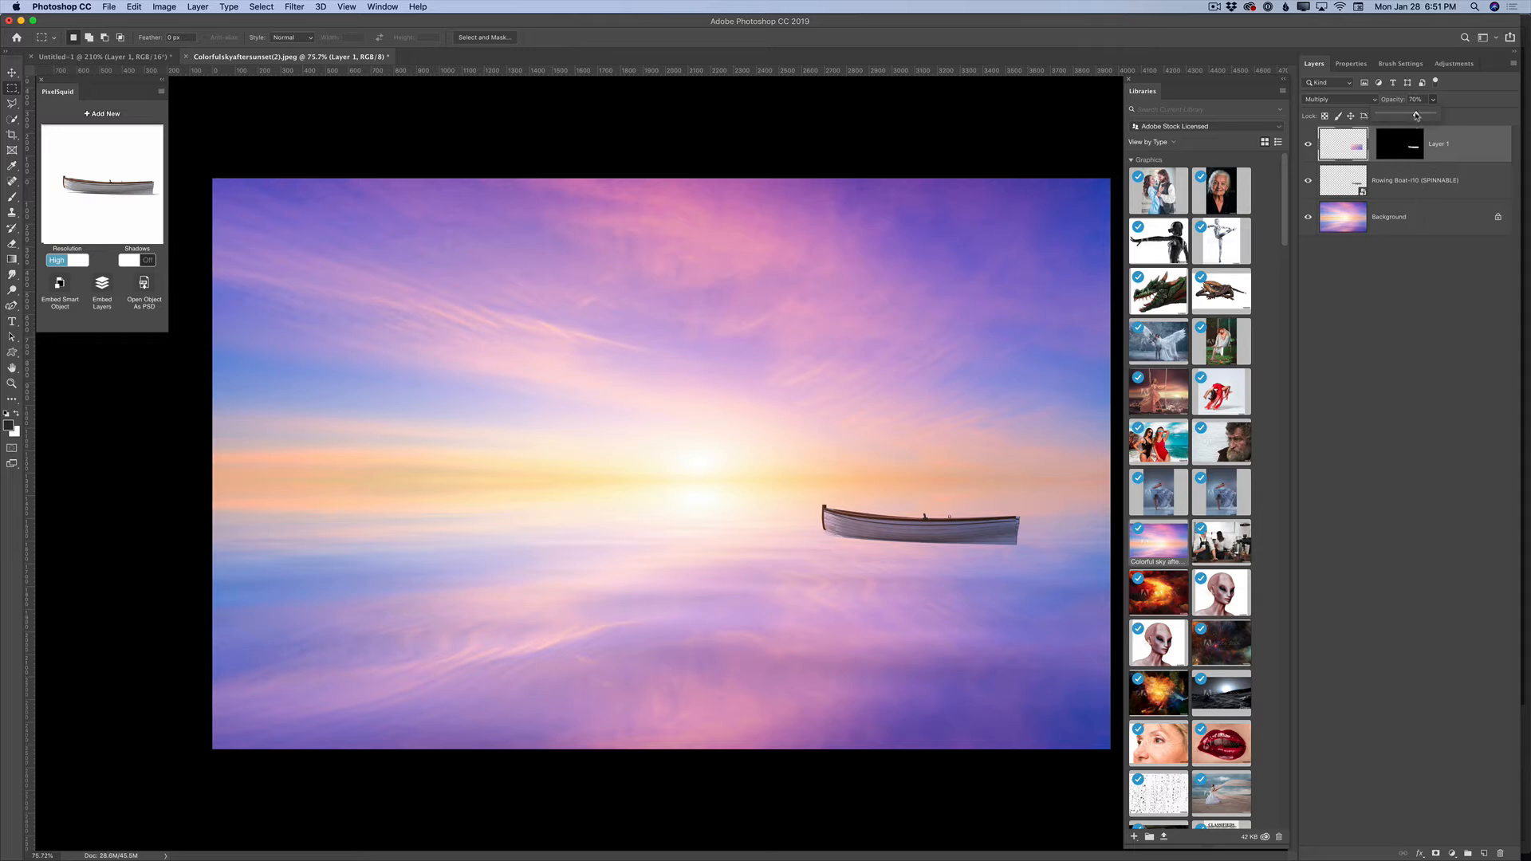
mouse_move(1417, 115)
mouse_down()
mouse_move(1403, 116)
mouse_move(1425, 115)
mouse_up()
- Merge the boat and its masked water layer into one layer, keeping the Background separate by hiding it for the merge
click(1308, 218)
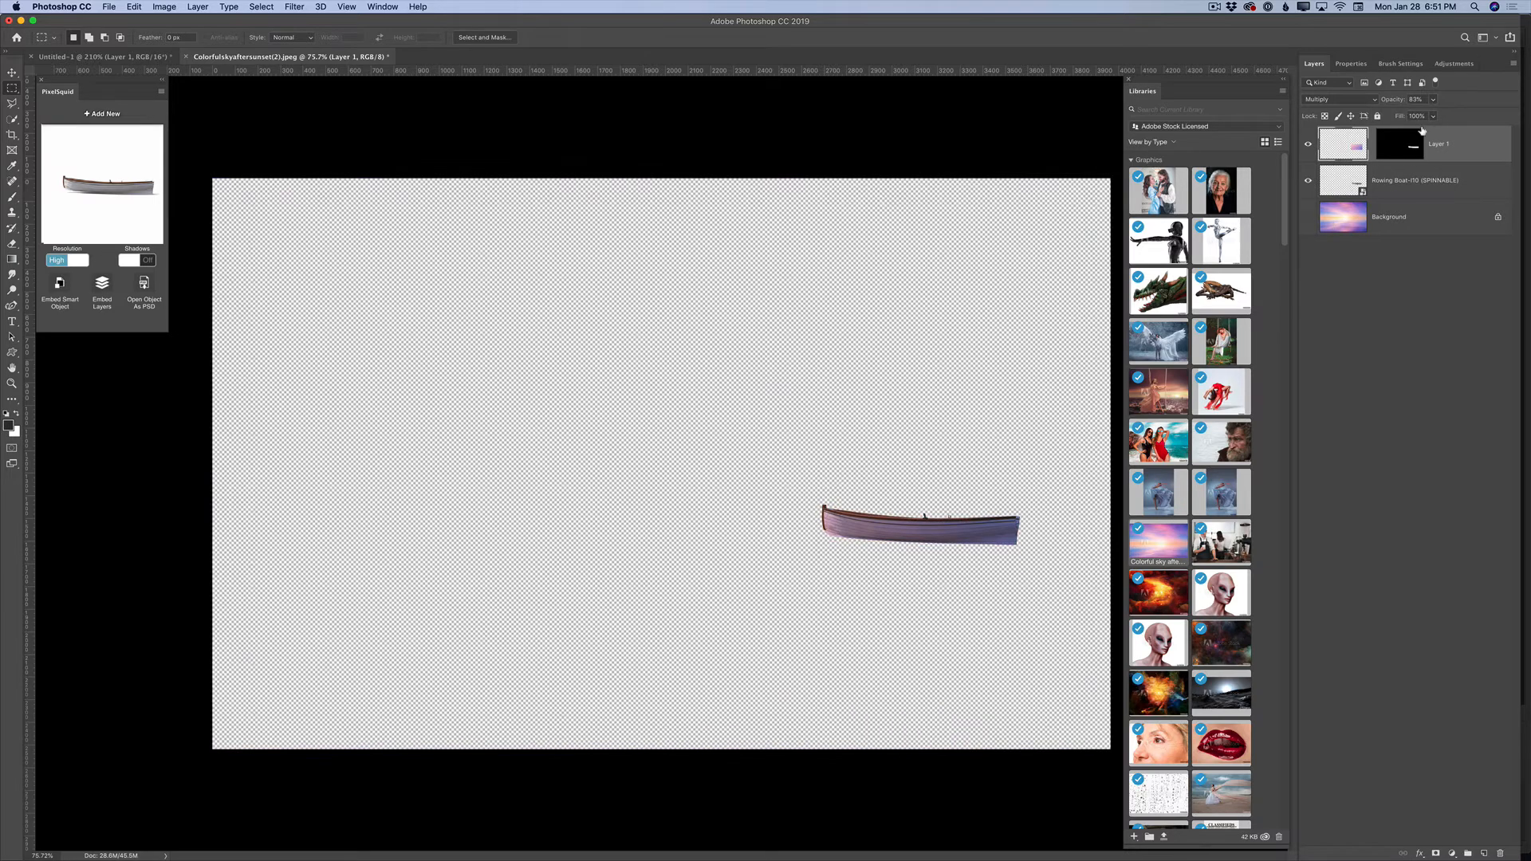
click(1512, 65)
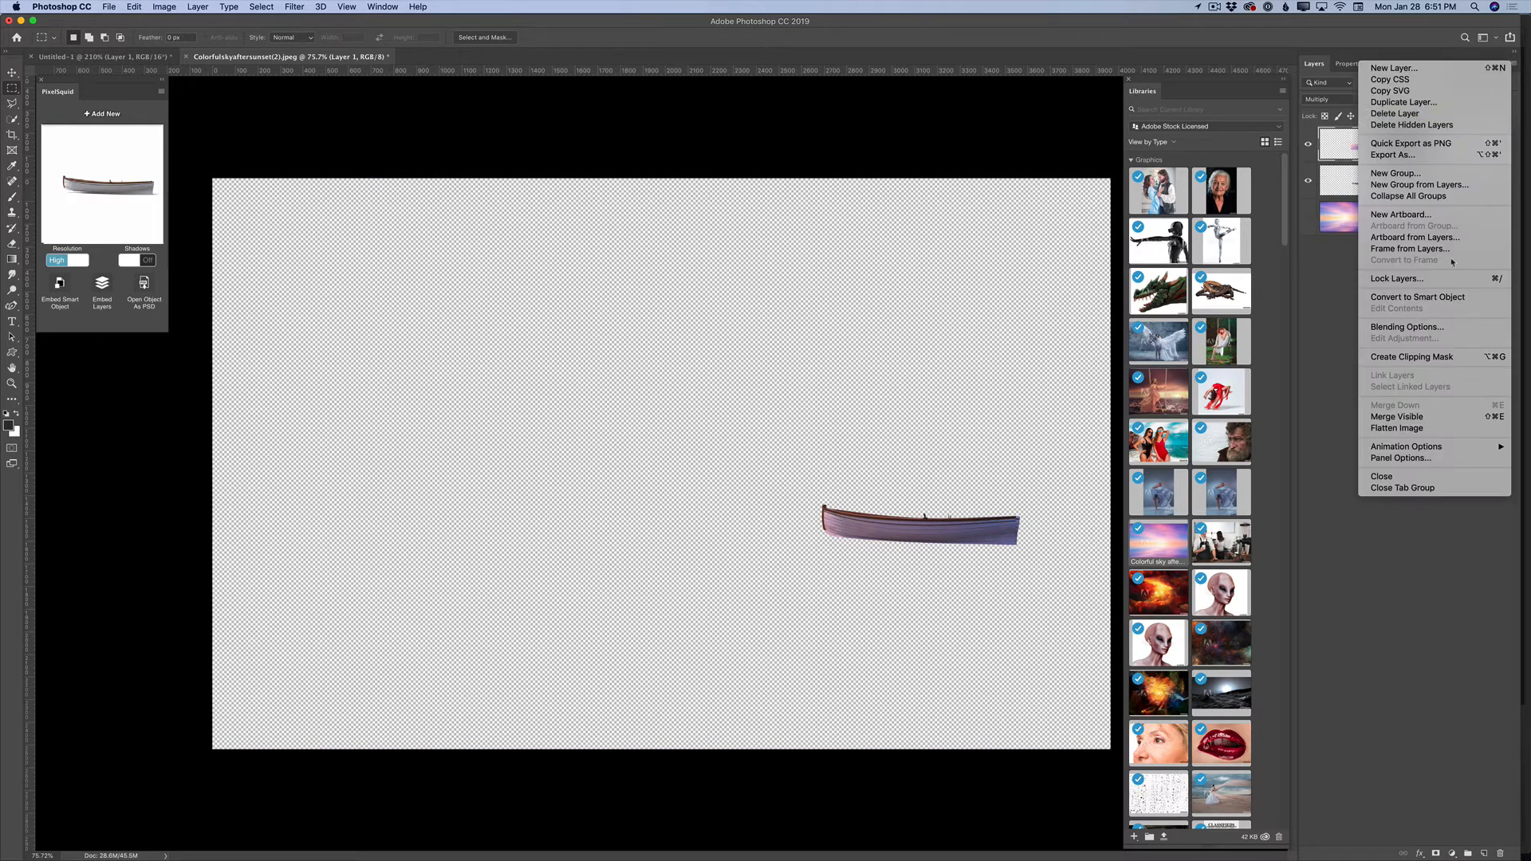
click(1396, 417)
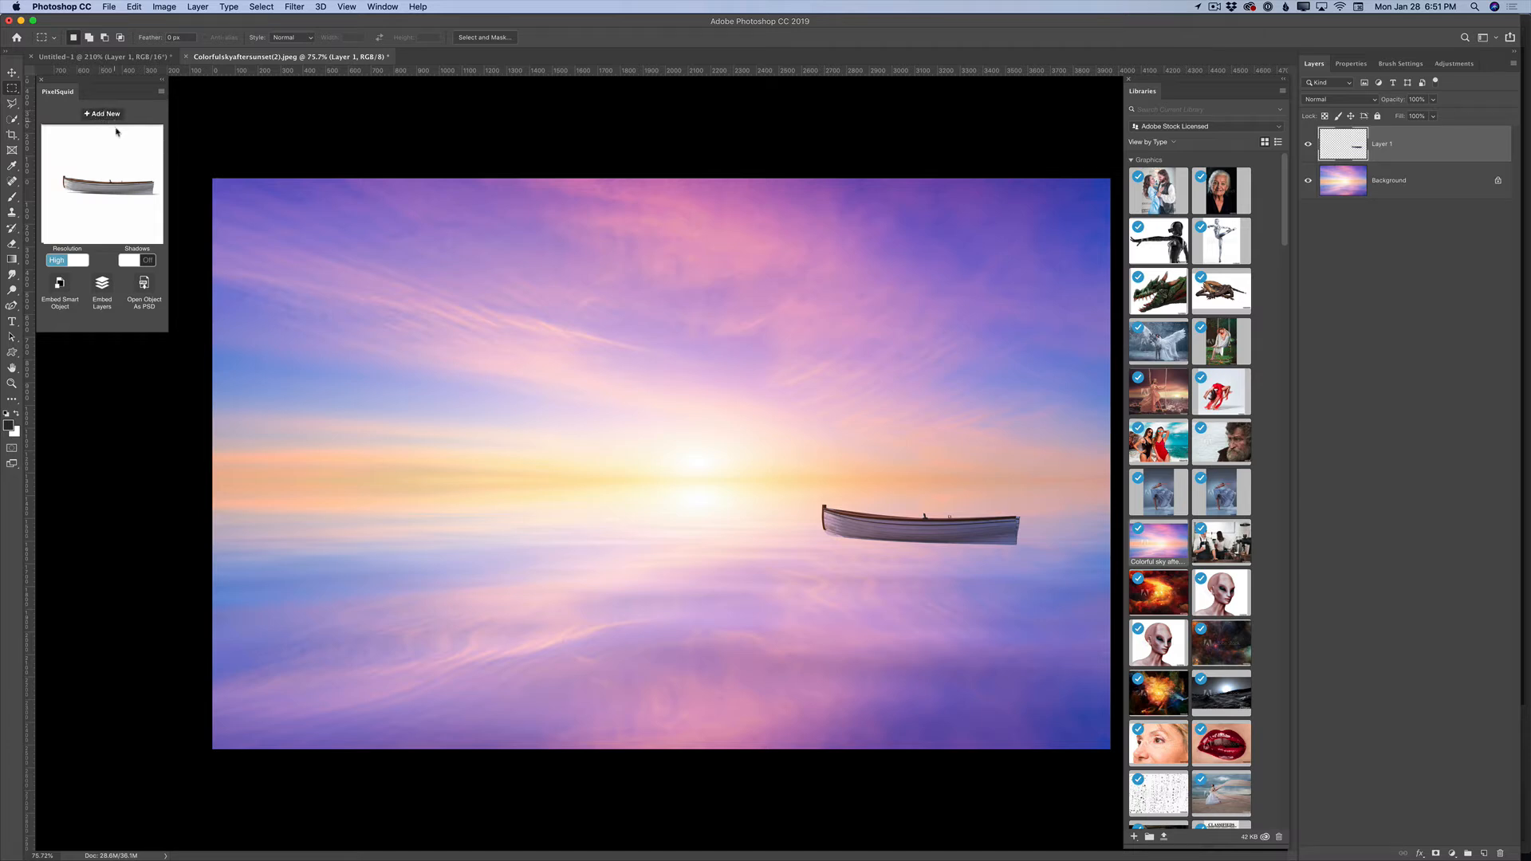
- Add the brown bear from the PixelSquid collection and rotate it to a side view facing left
click(117, 130)
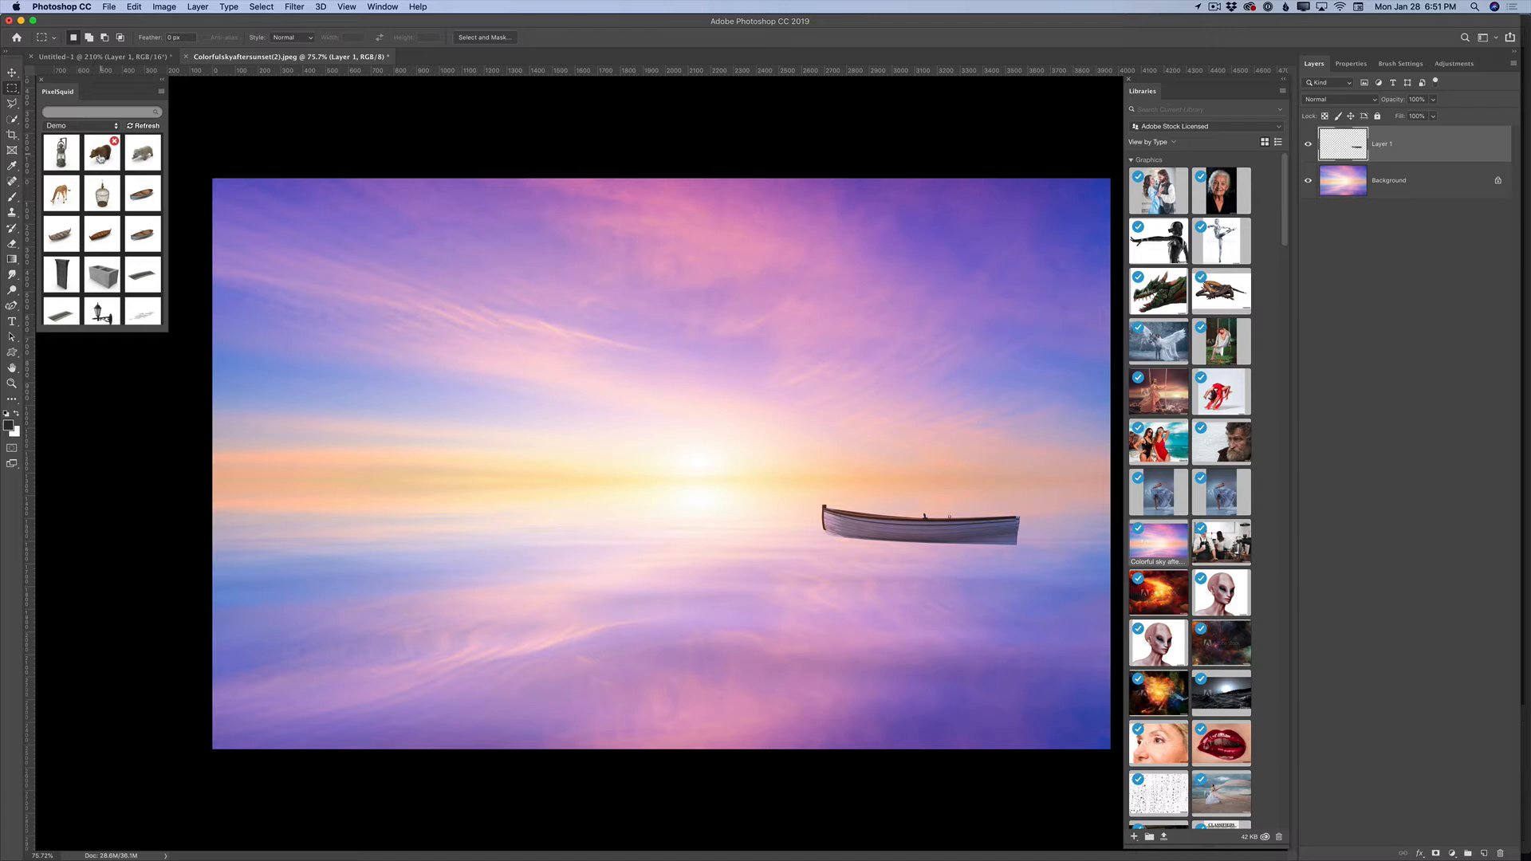
click(100, 157)
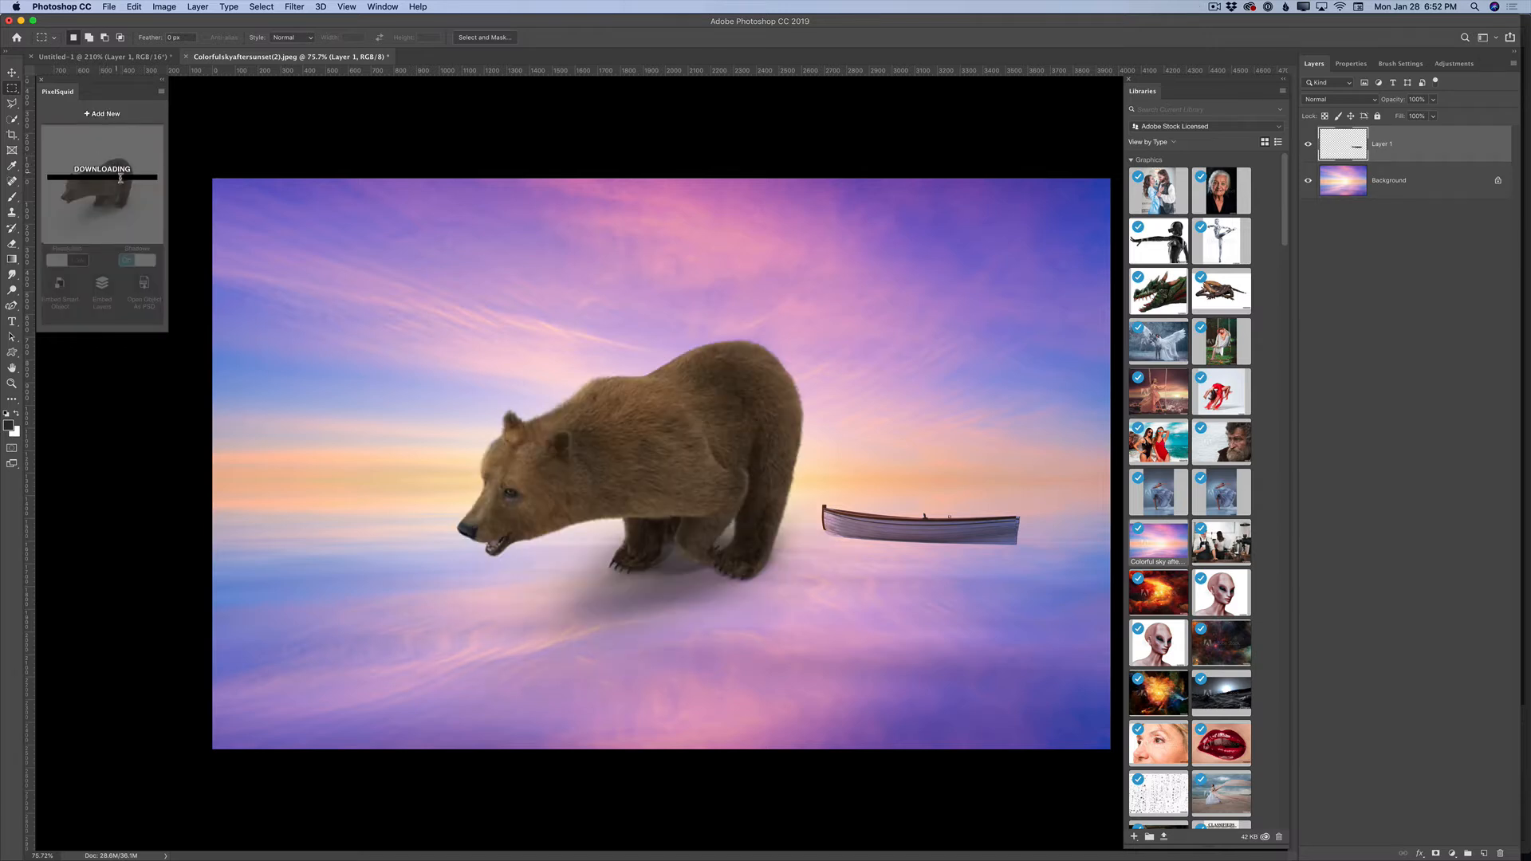
drag(108, 186, 81, 174)
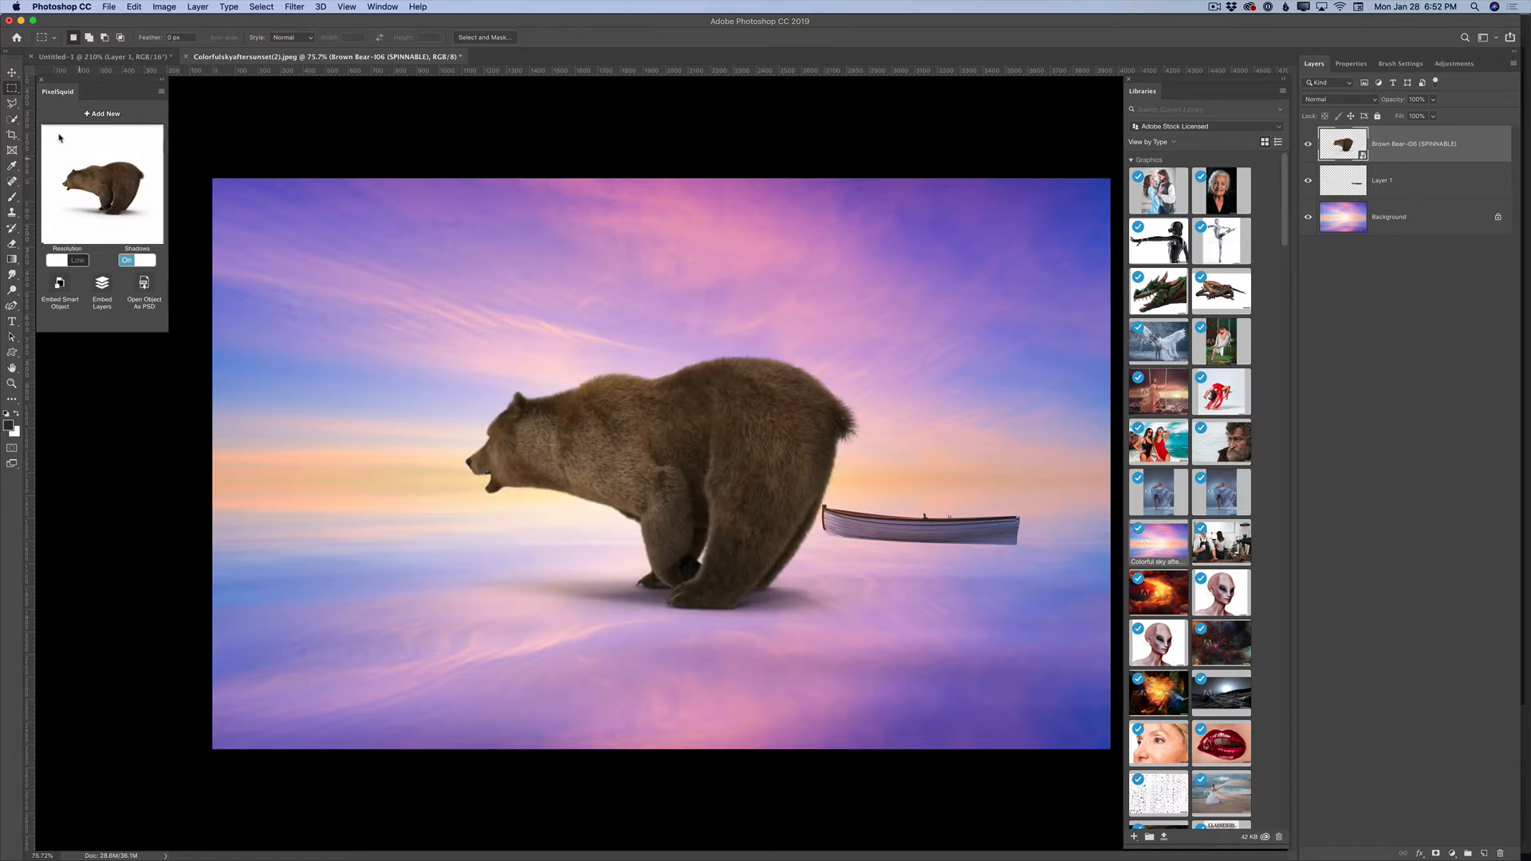
- Scale the brown bear down to fit the rowing boat and position it standing inside, toward the stern
click(13, 72)
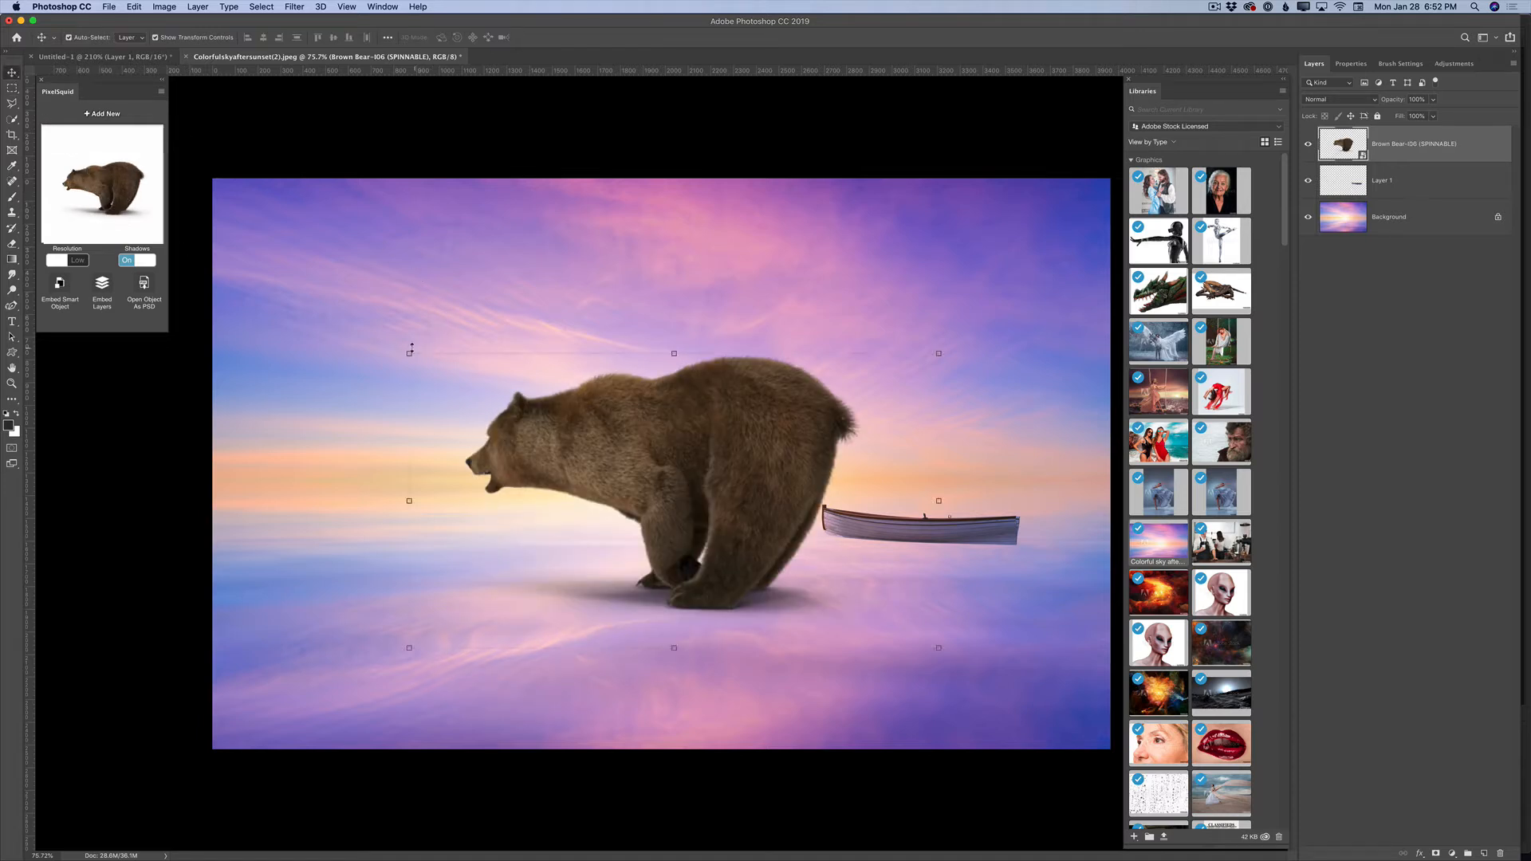
key(super+t)
drag(378, 182, 765, 526)
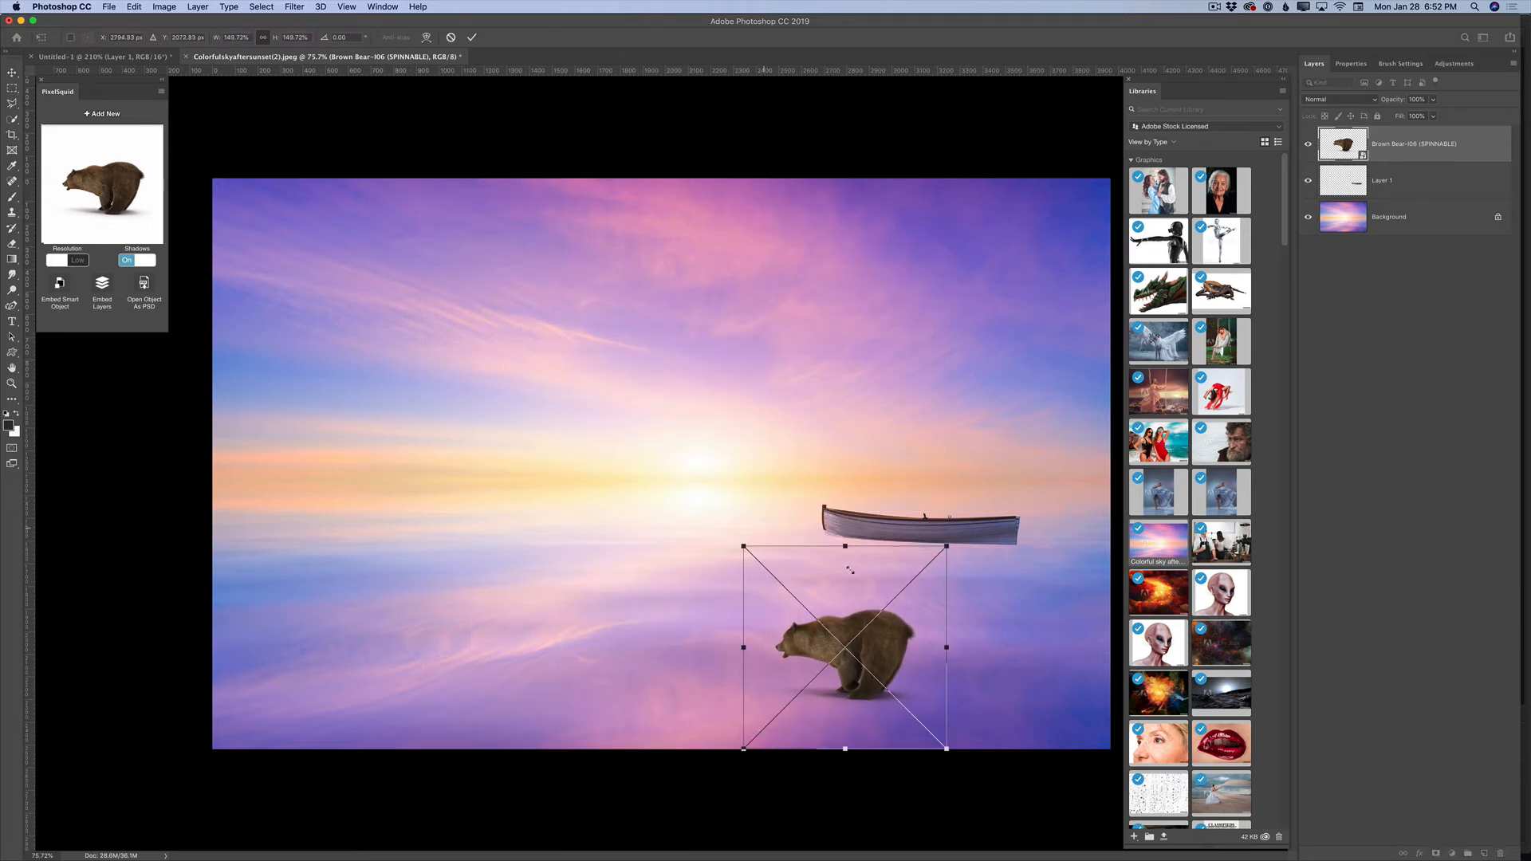
drag(878, 634, 944, 469)
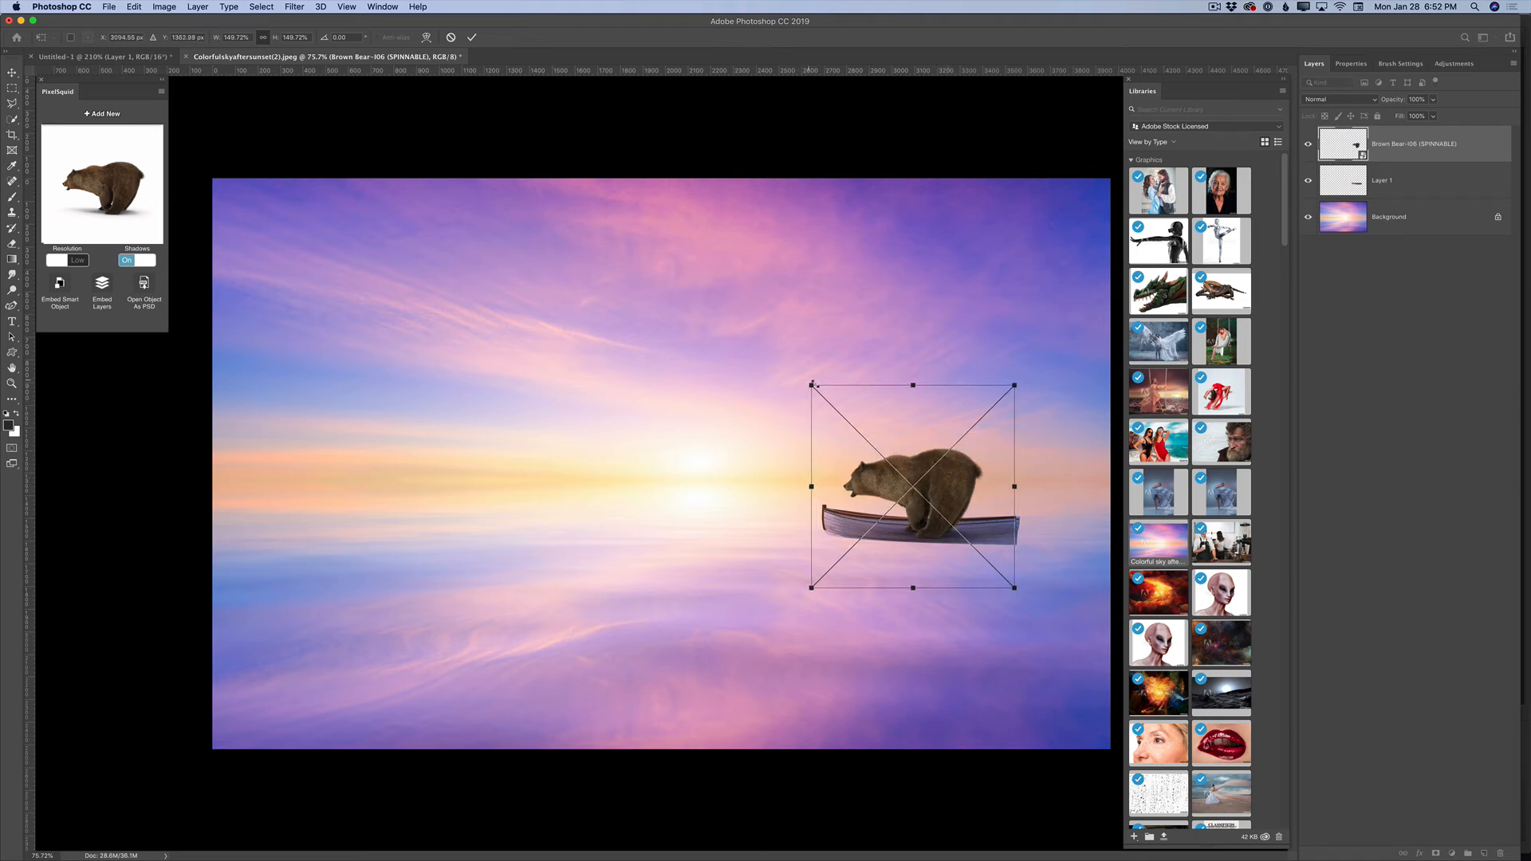
drag(813, 388, 825, 399)
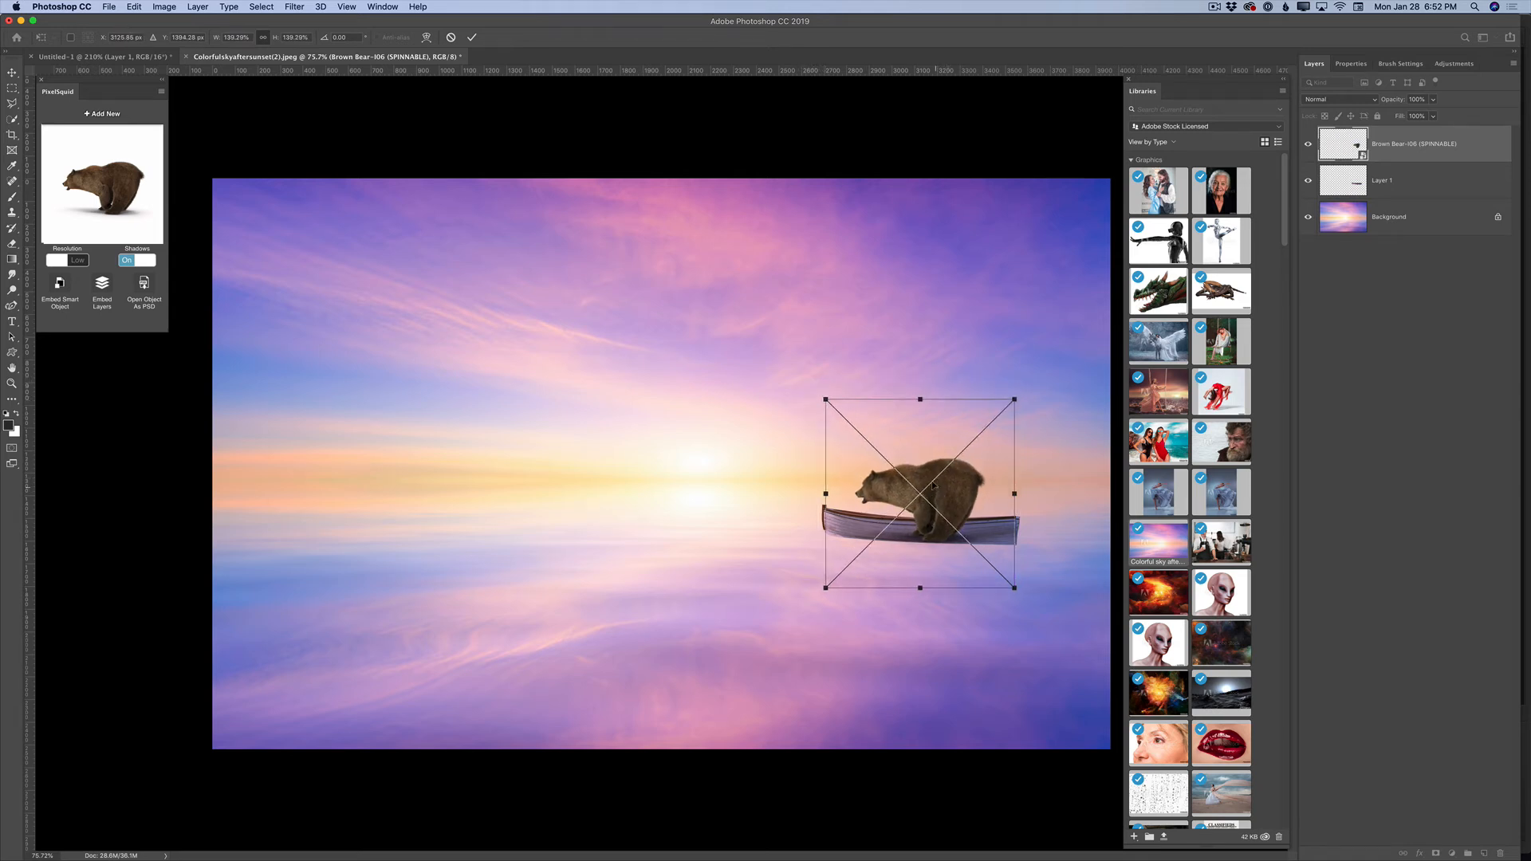
drag(935, 485, 953, 471)
click(472, 37)
click(946, 482)
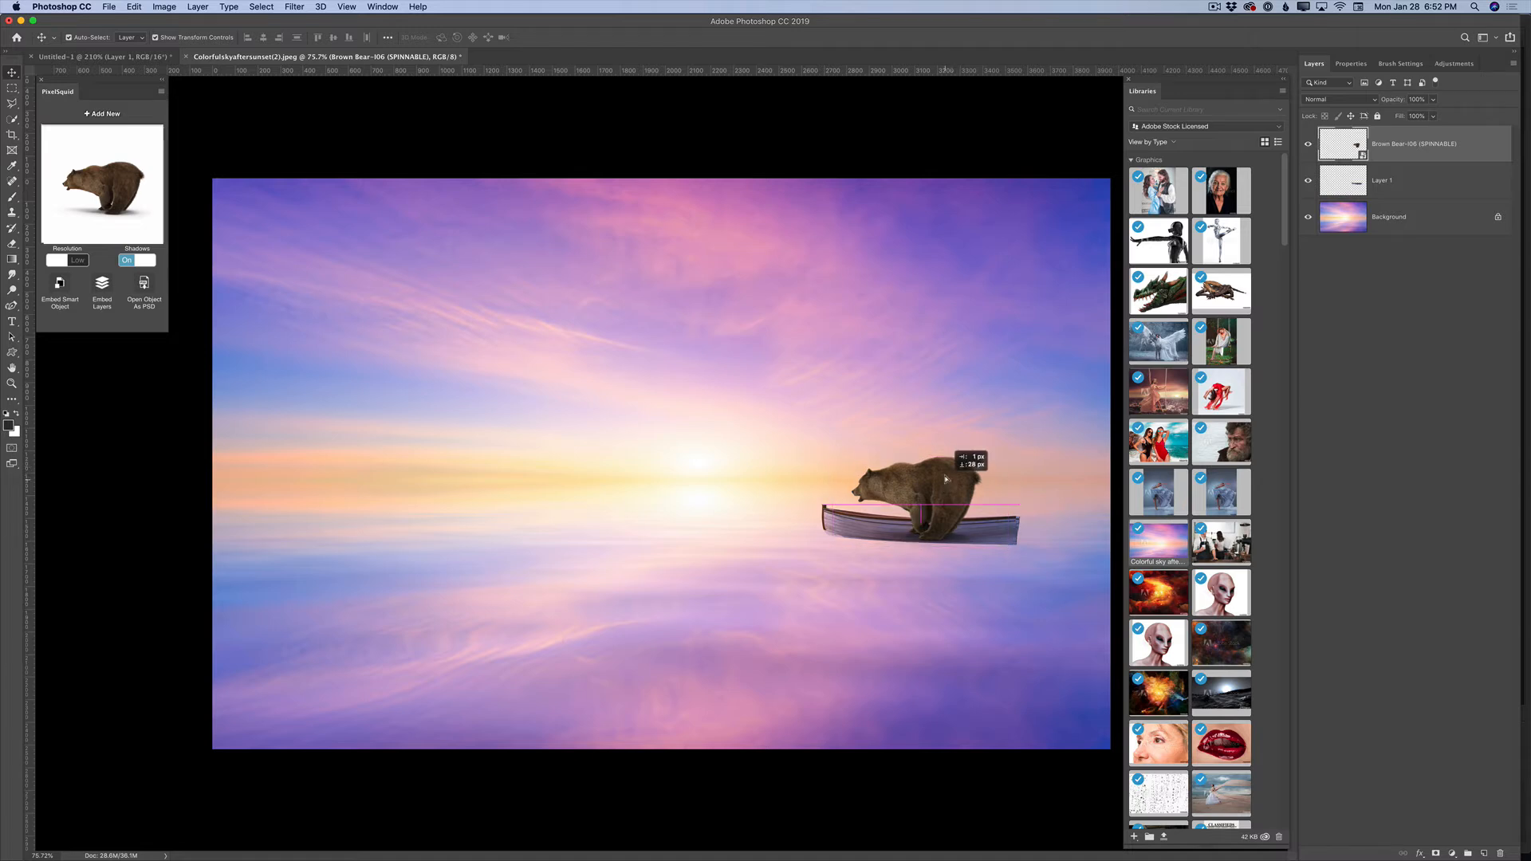
drag(941, 478, 944, 487)
- Turn off the brown bear's shadow and set its resolution to High
click(129, 260)
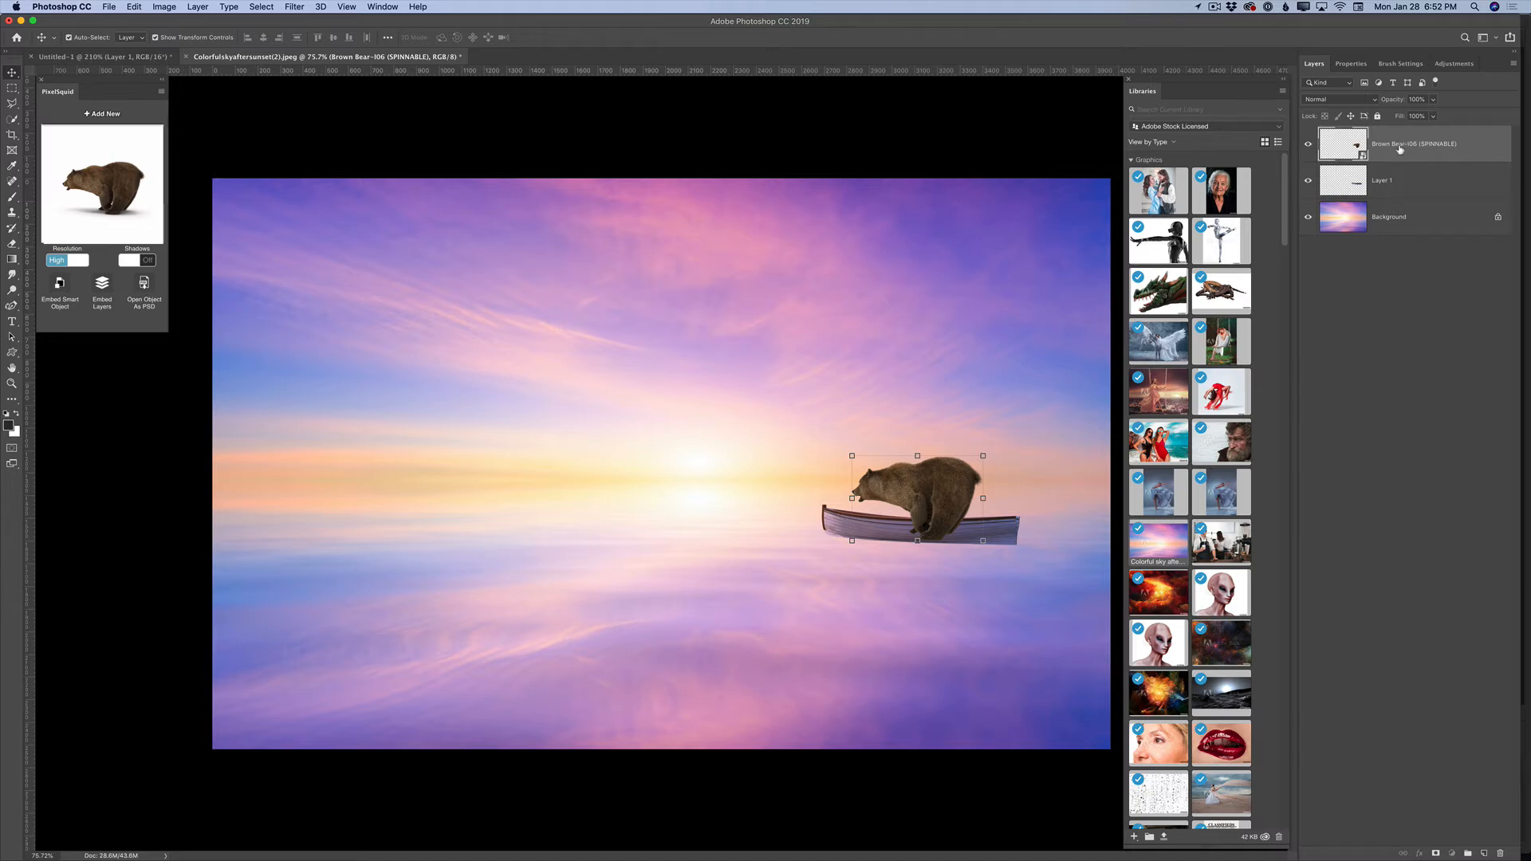
- Place the bear's layer beneath the boat layer and merge the two, keeping the Background separate by hiding it for the merge
drag(1400, 149, 1428, 201)
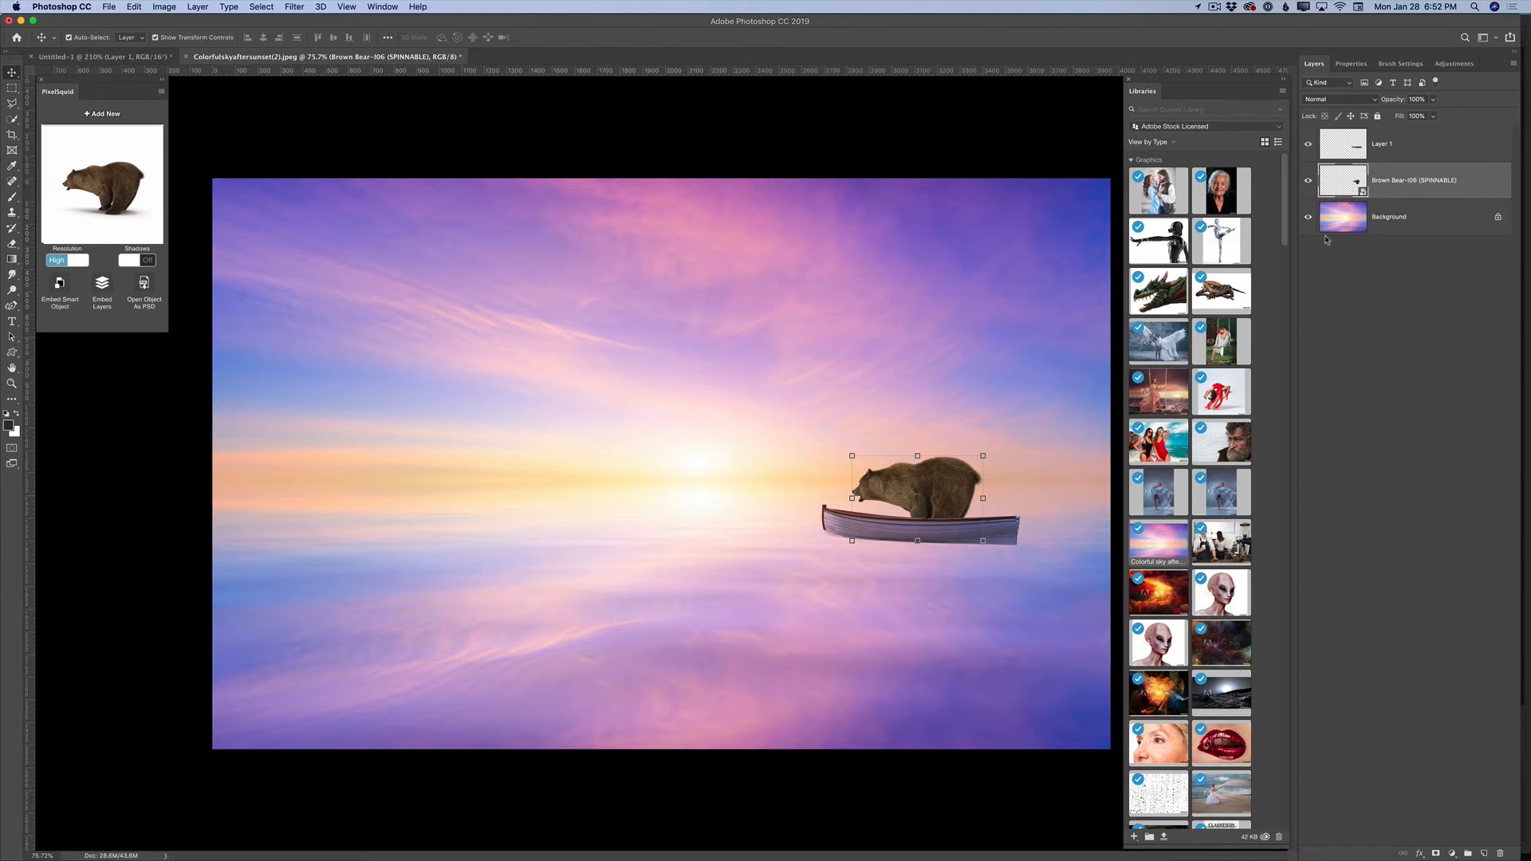
click(1308, 217)
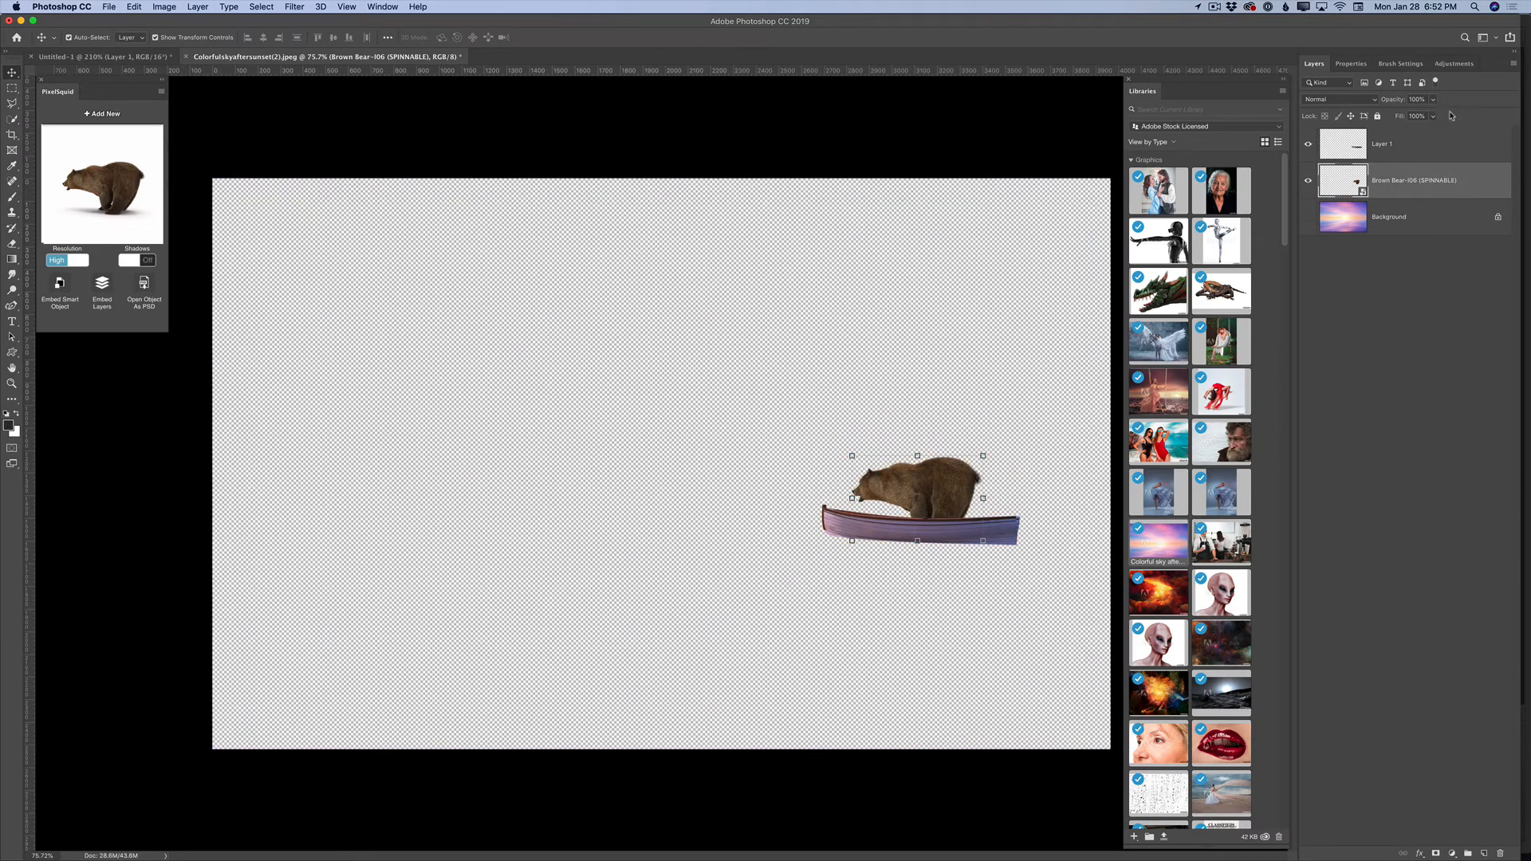
click(1512, 68)
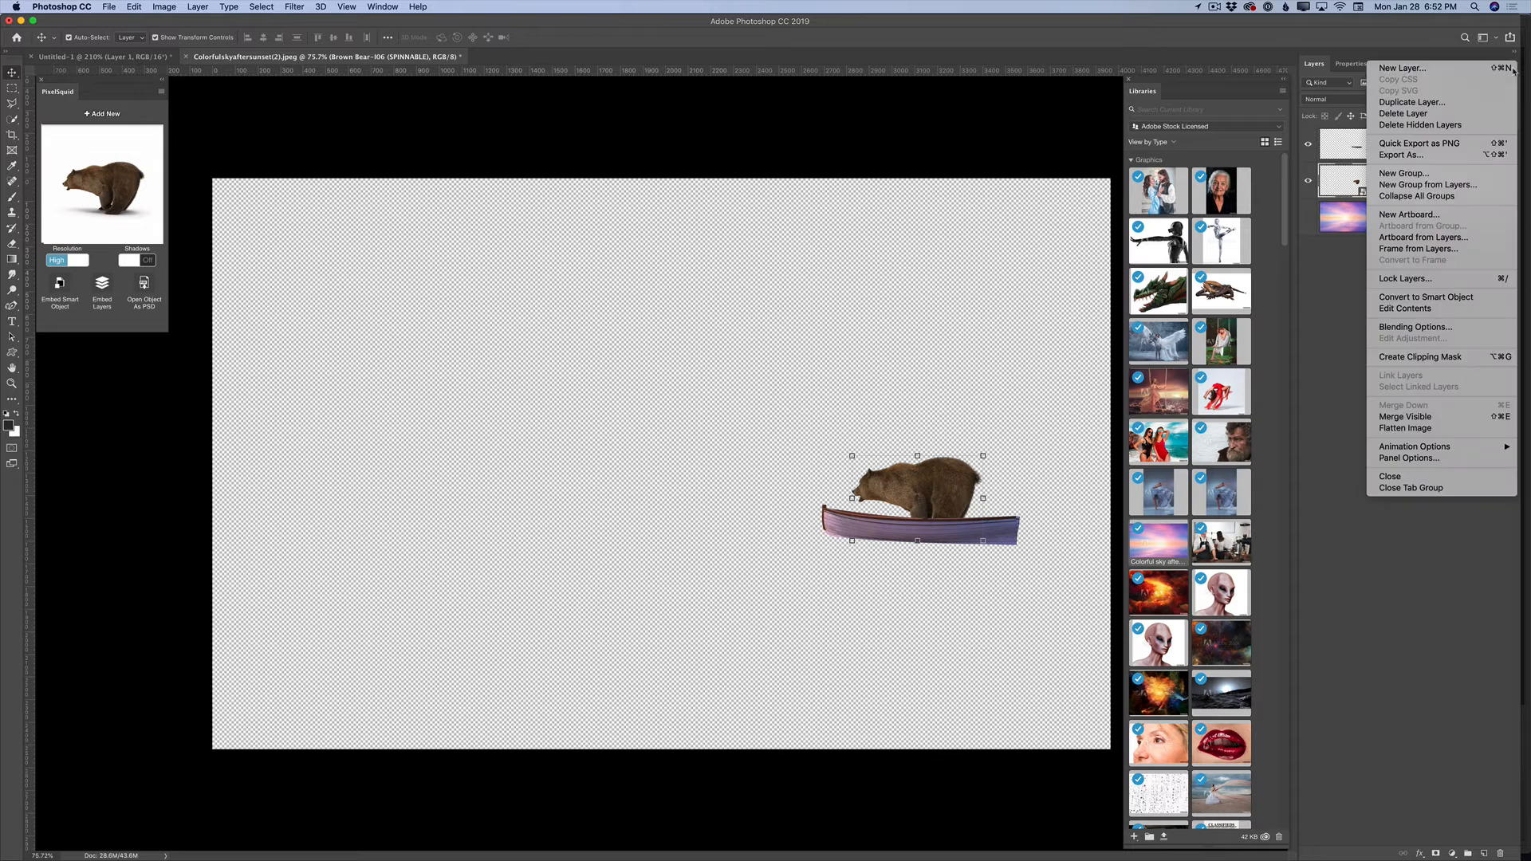
click(1440, 413)
click(1308, 185)
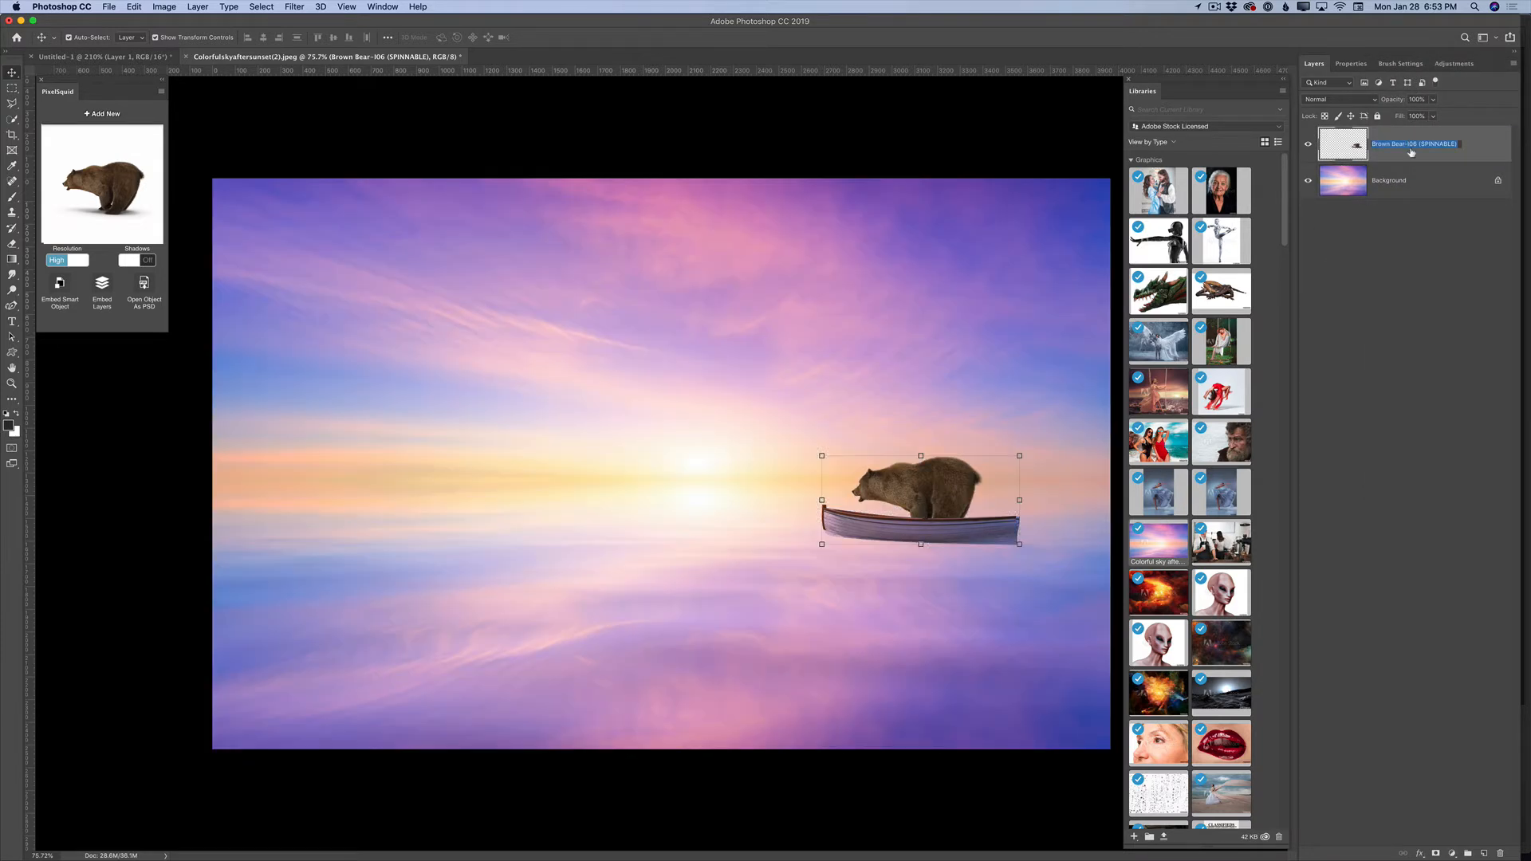
- Rename the merged bear-and-boat layer to 1
key(BackSpace)
text(1)
key(Return)
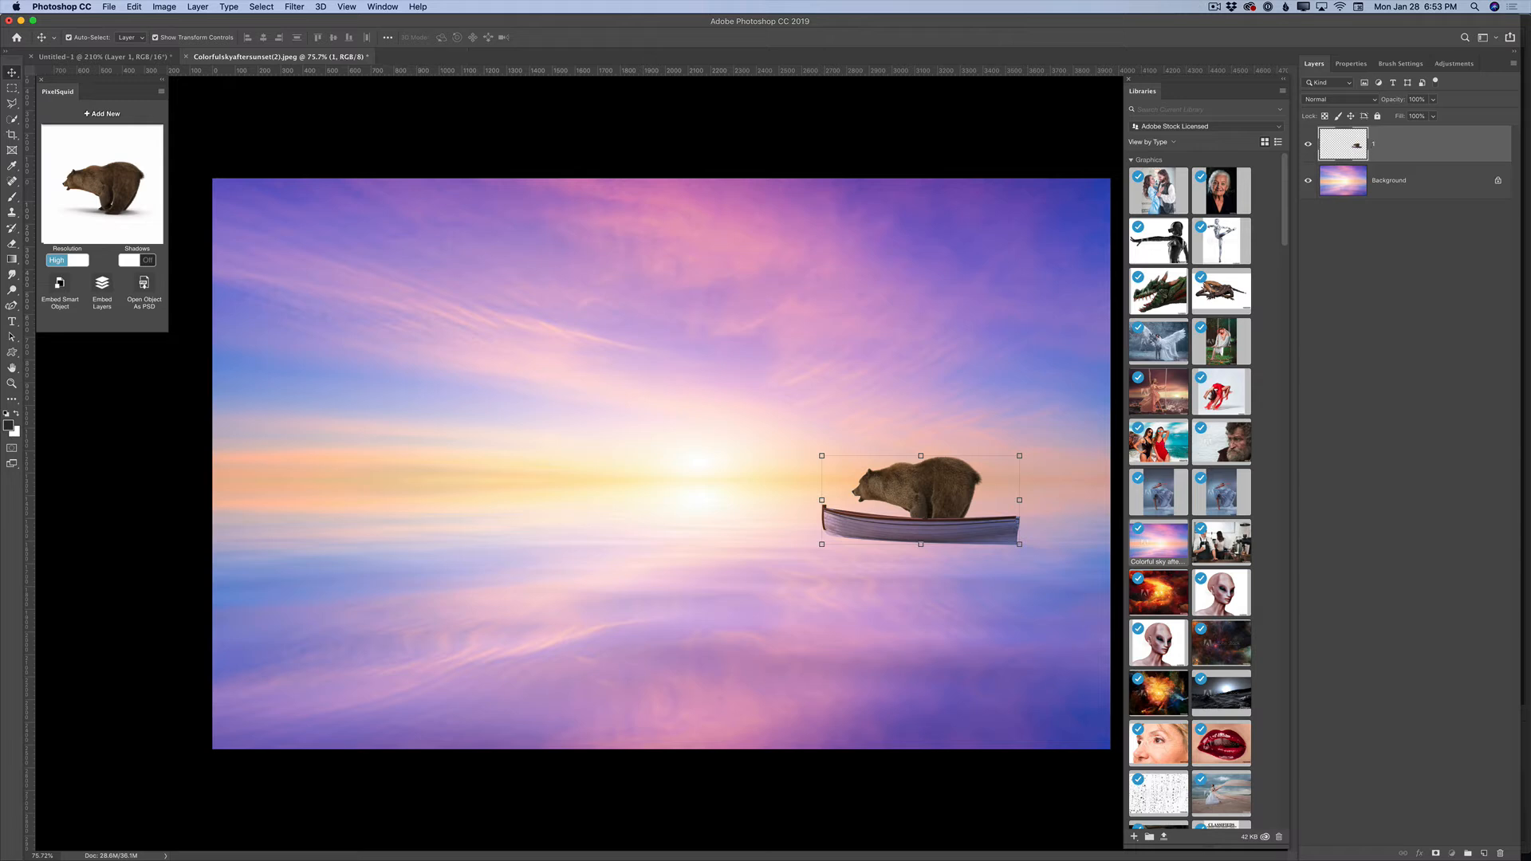
- Duplicate layer 1 and name the copy 2
drag(1343, 144, 1485, 853)
double_click(1381, 144)
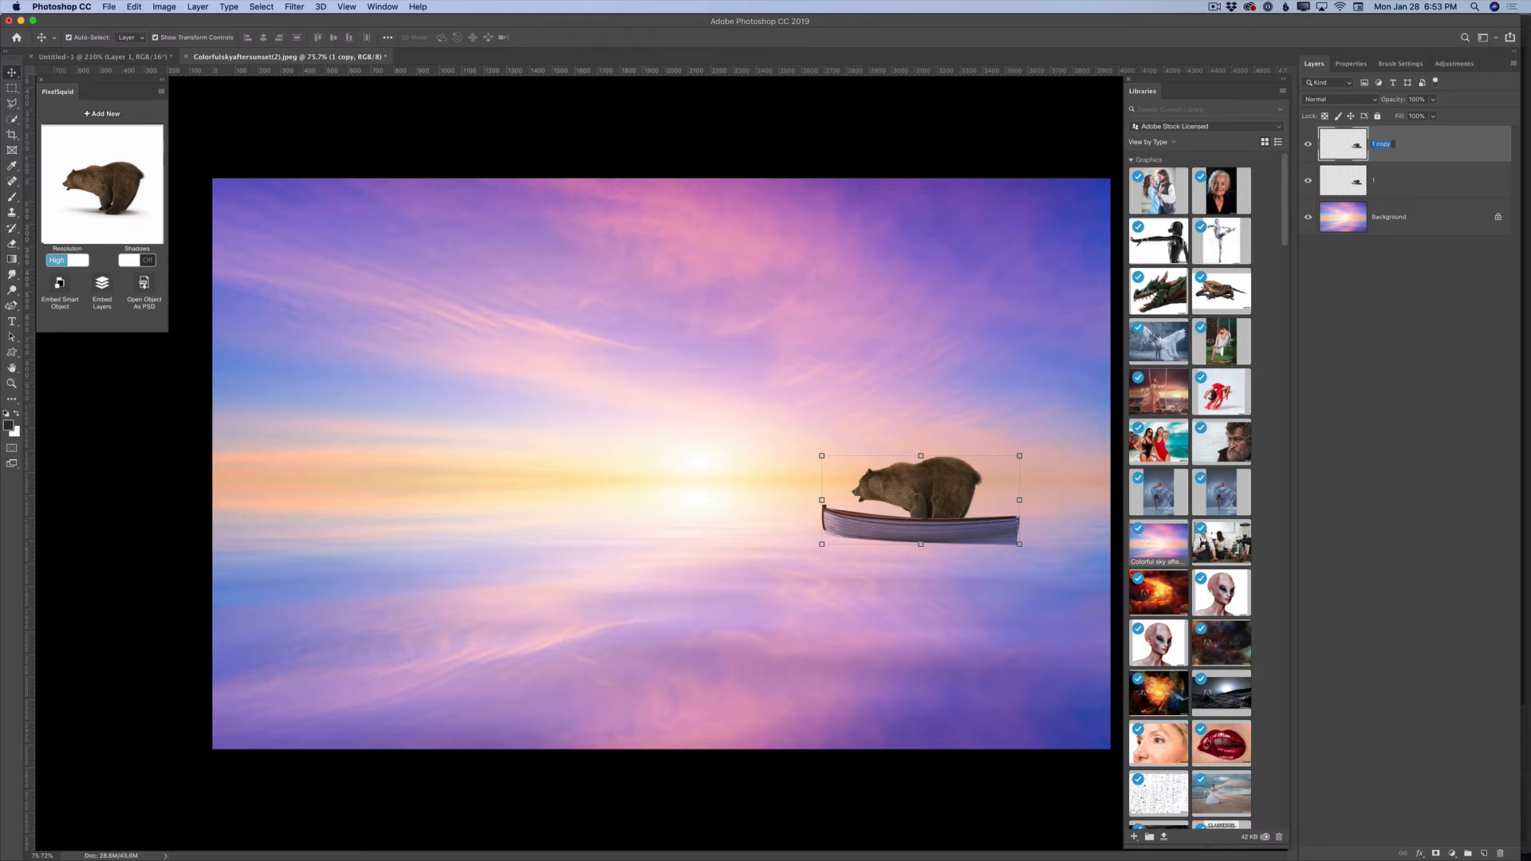
text(2)
key(Return)
- Turn layer 1 upside down as a reflection, scaled to about −103%, and place it directly beneath the upright boat
click(1374, 181)
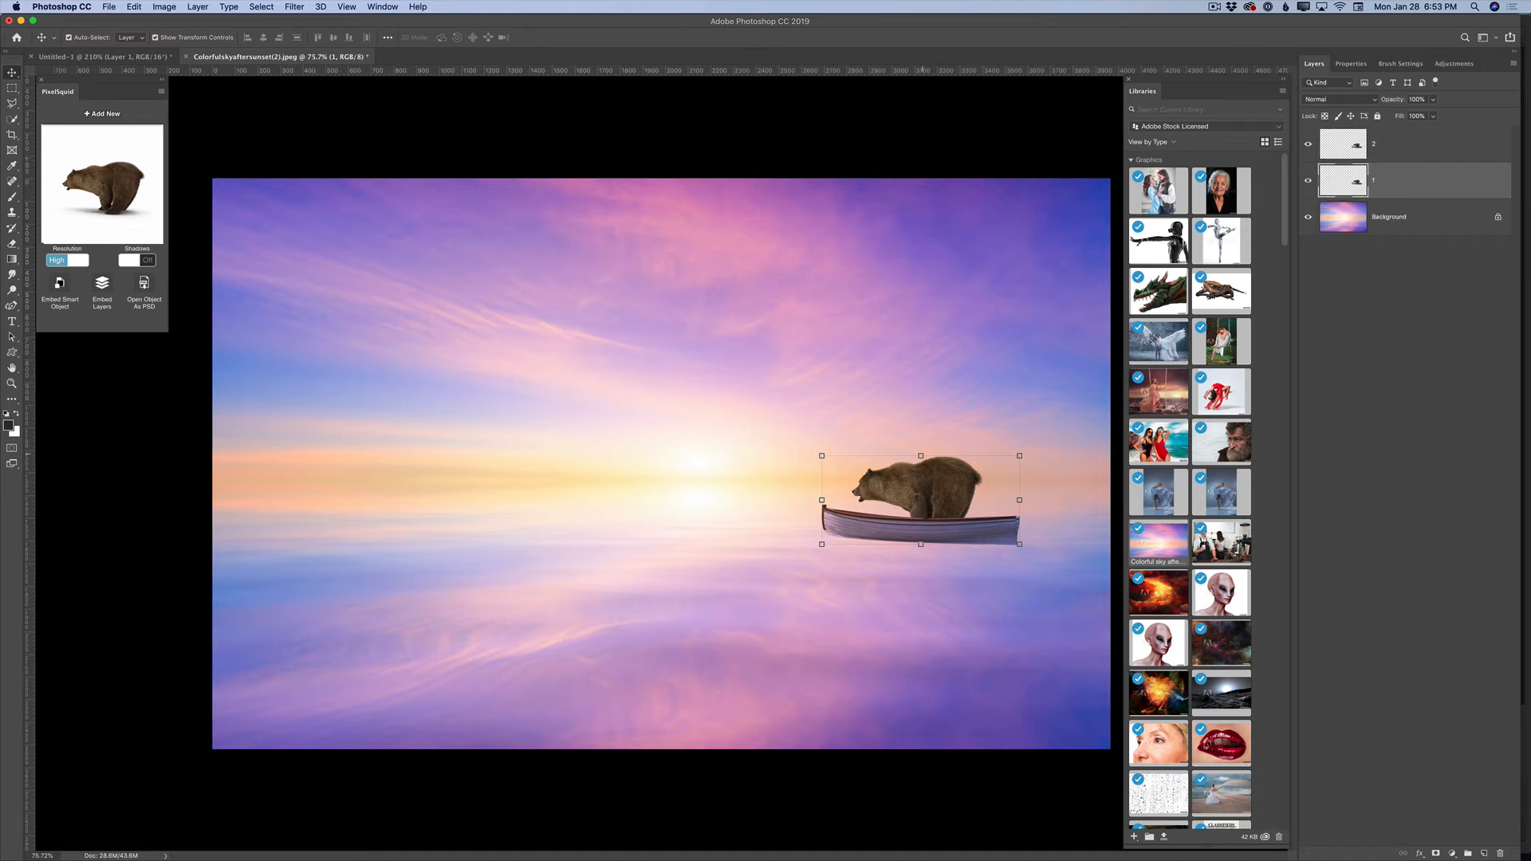
drag(921, 455, 1071, 636)
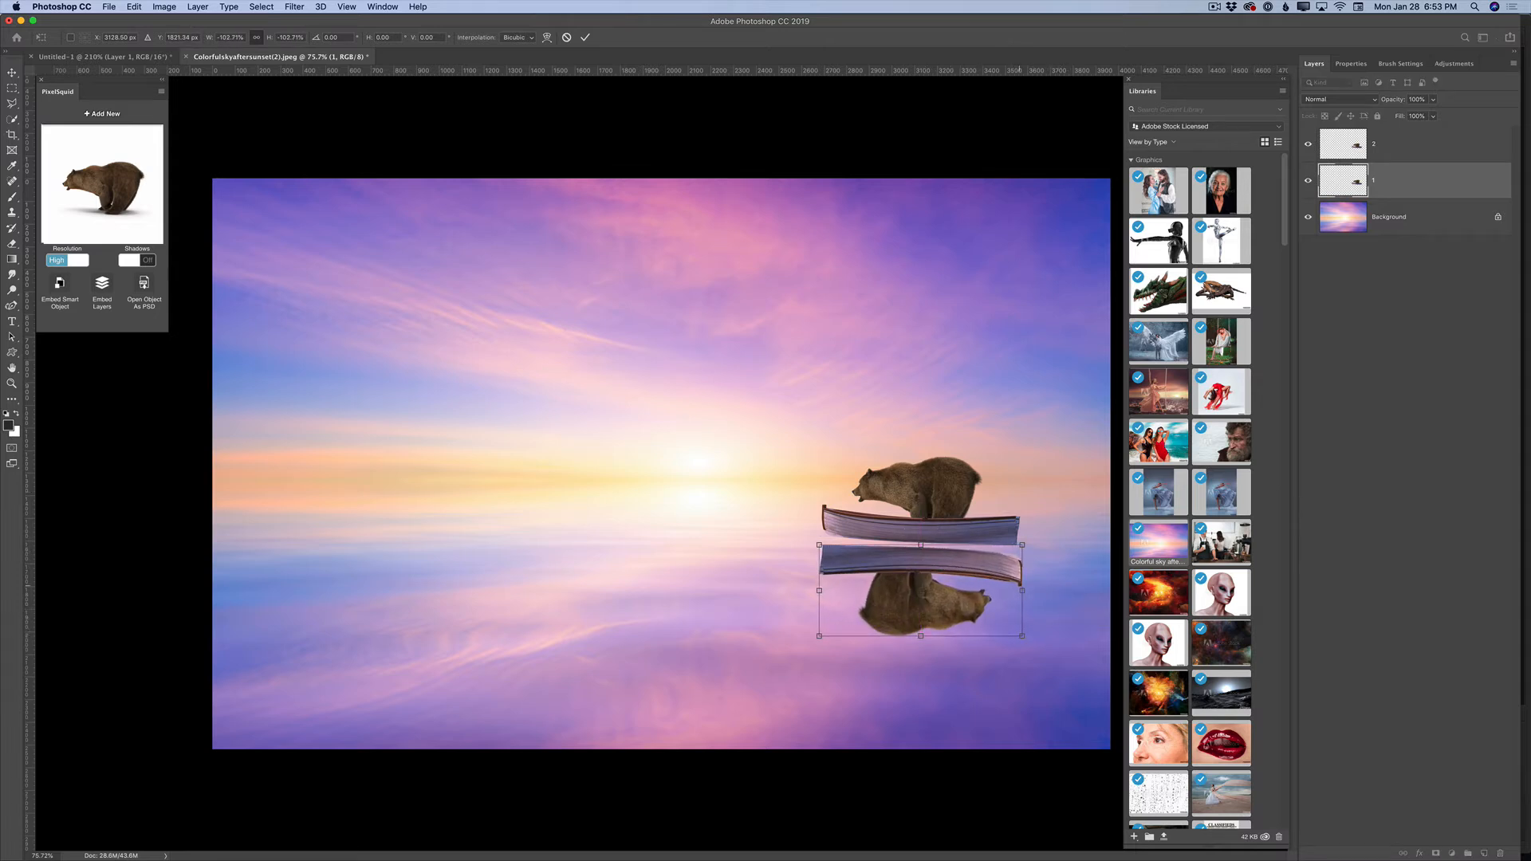
drag(995, 577, 997, 564)
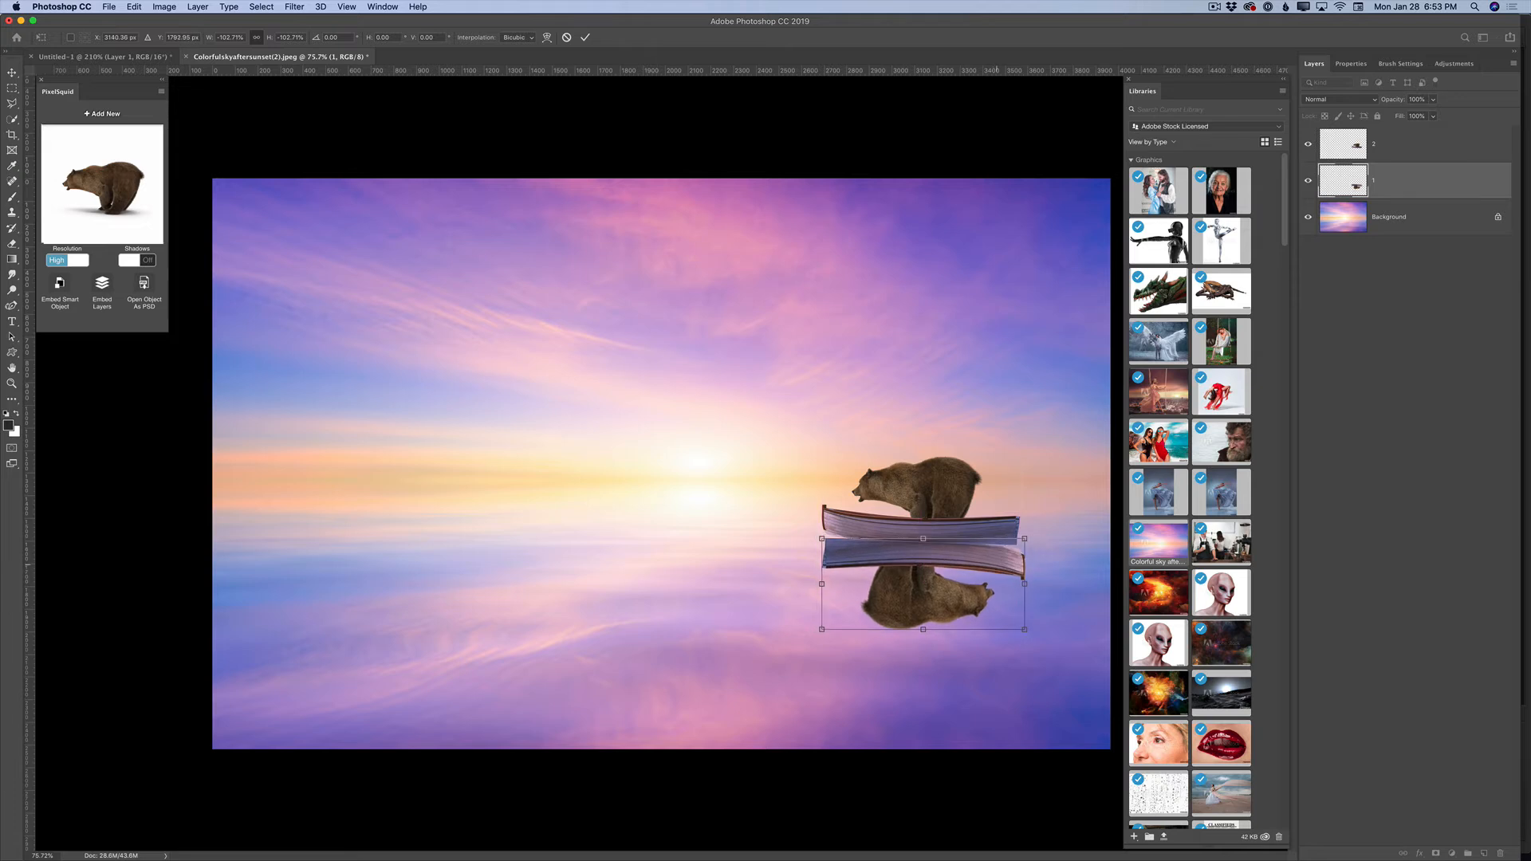
click(134, 8)
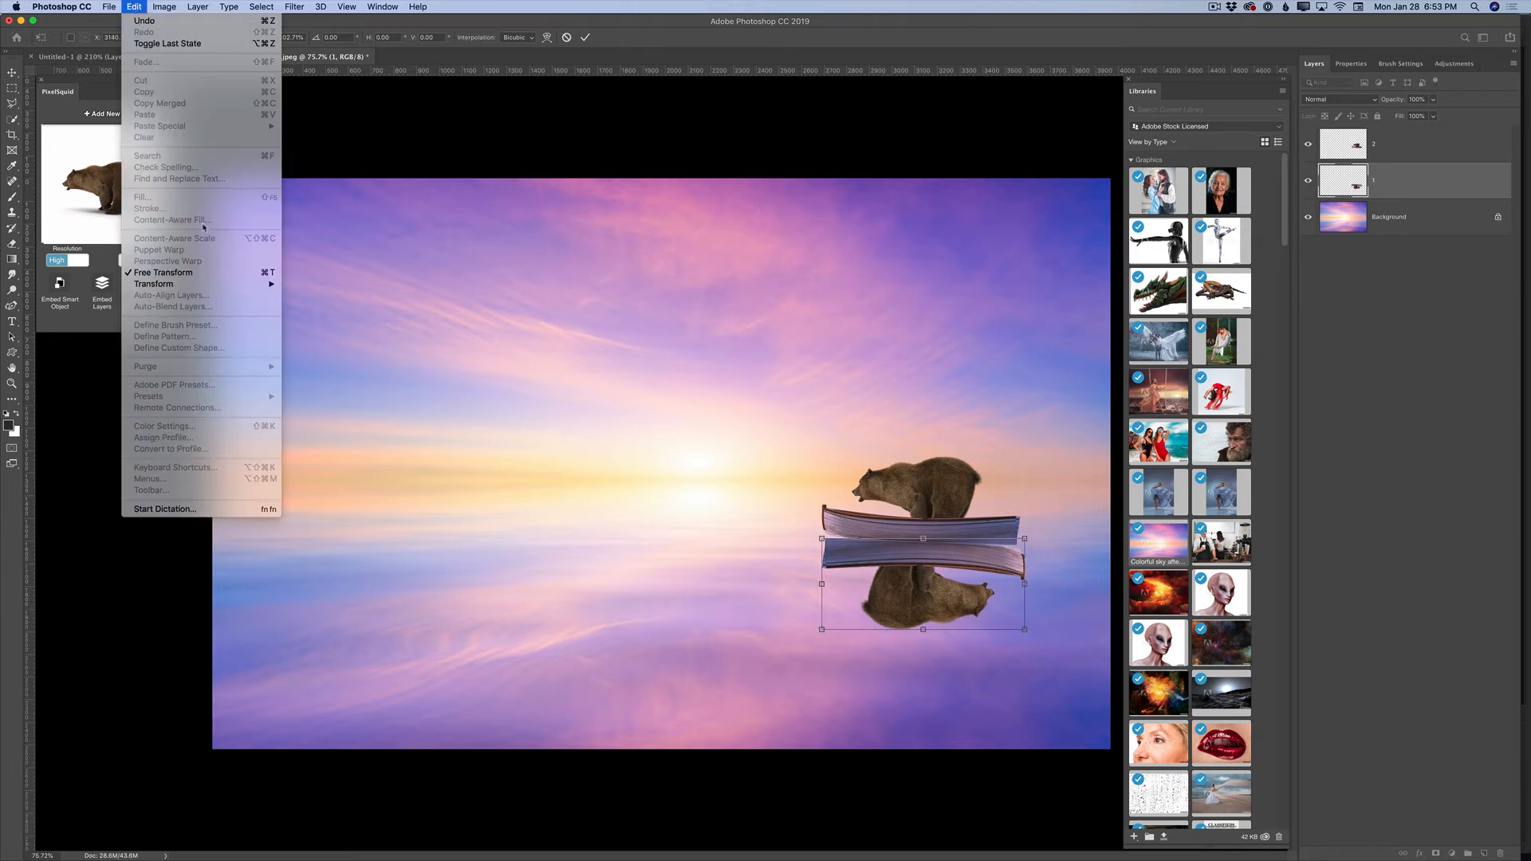
click(585, 42)
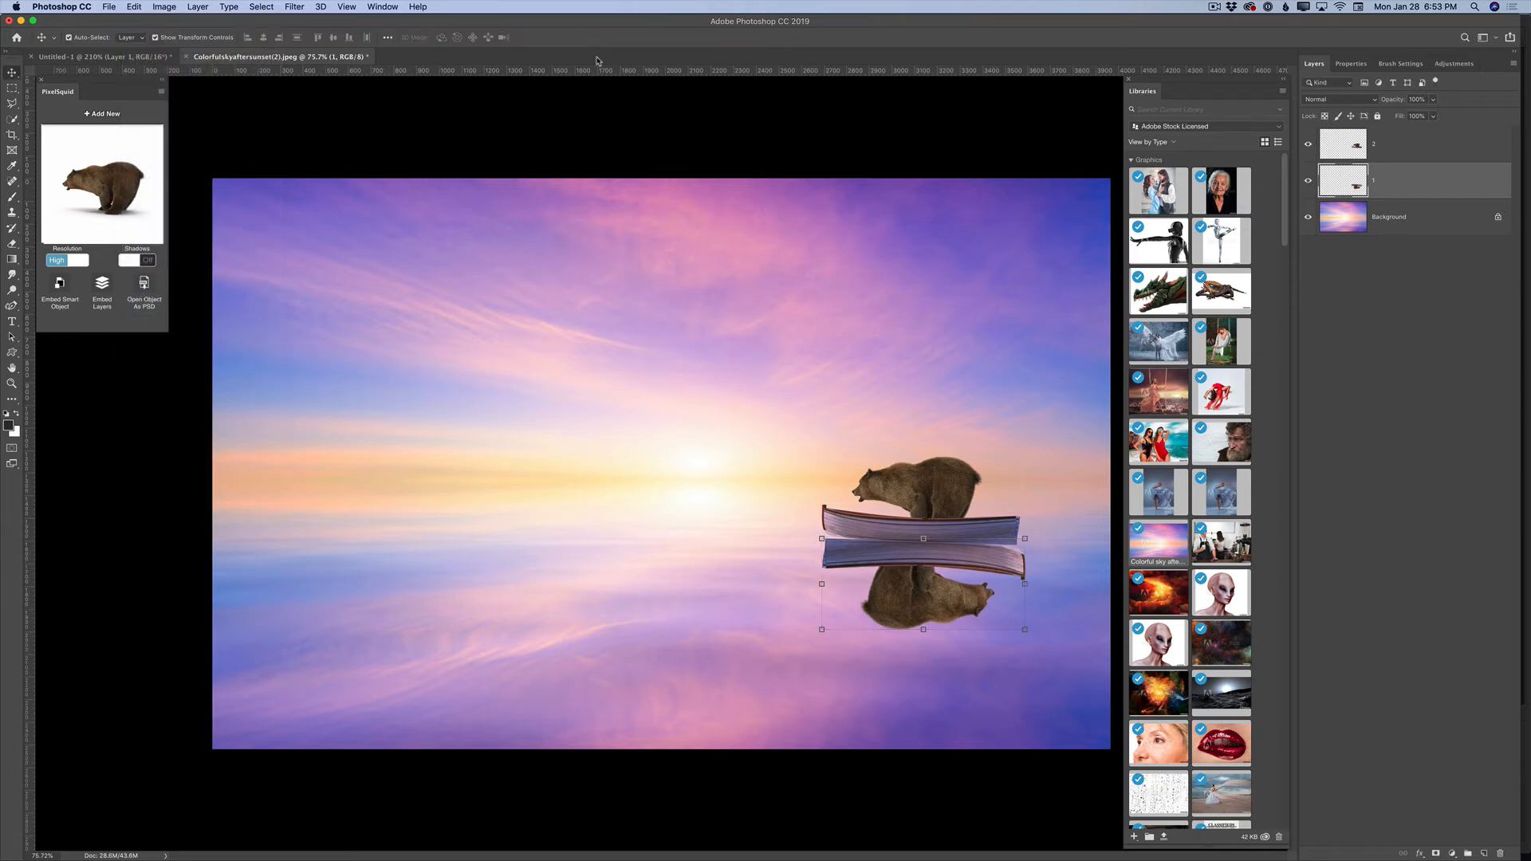
- Flip the reflection horizontally so the mirrored bear faces the same way as the upright one
click(134, 8)
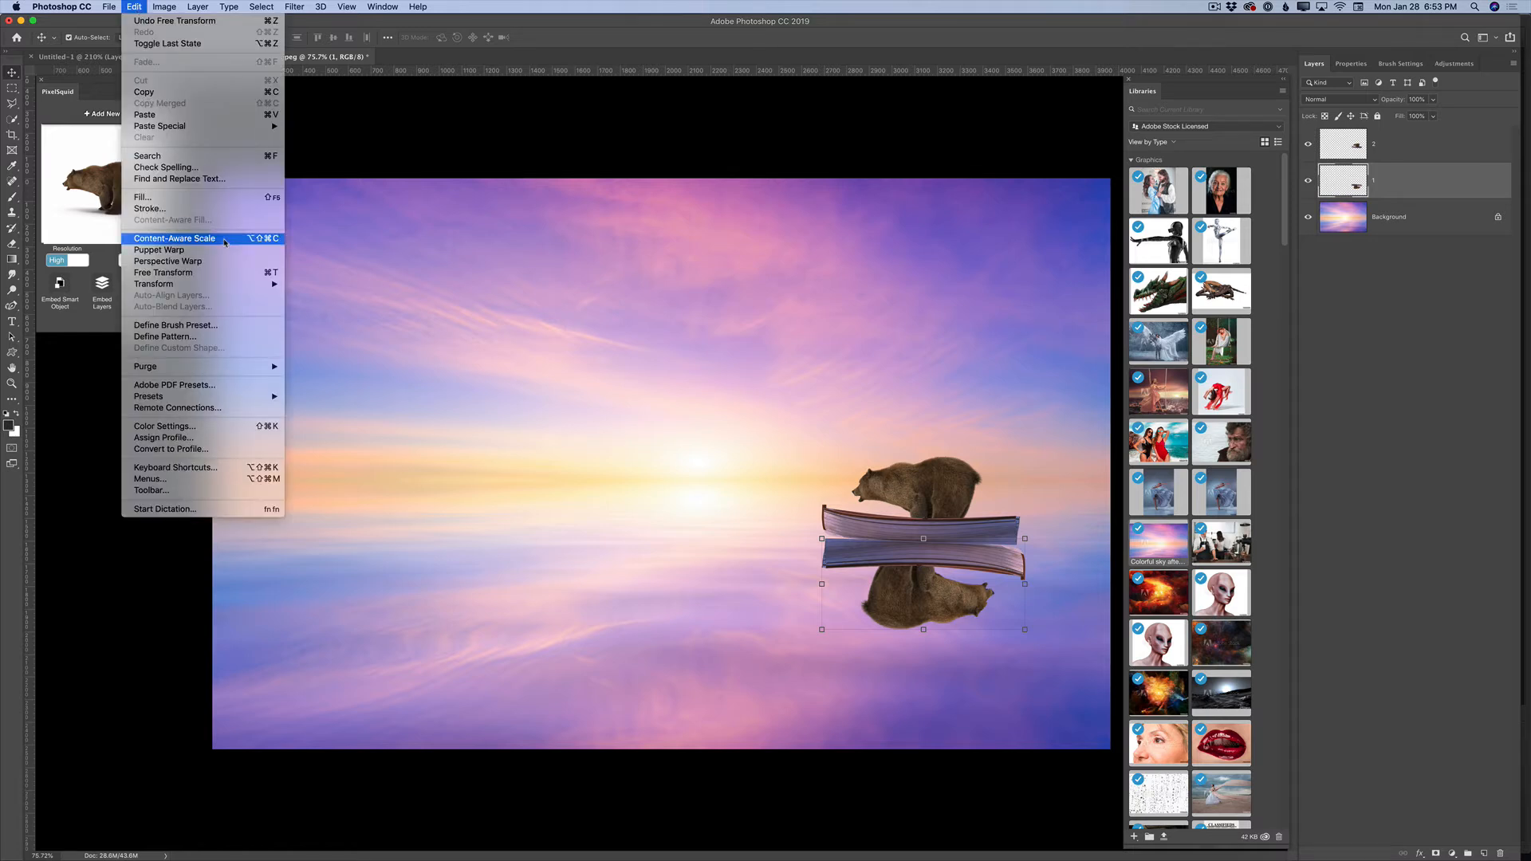
mouse_move(266, 285)
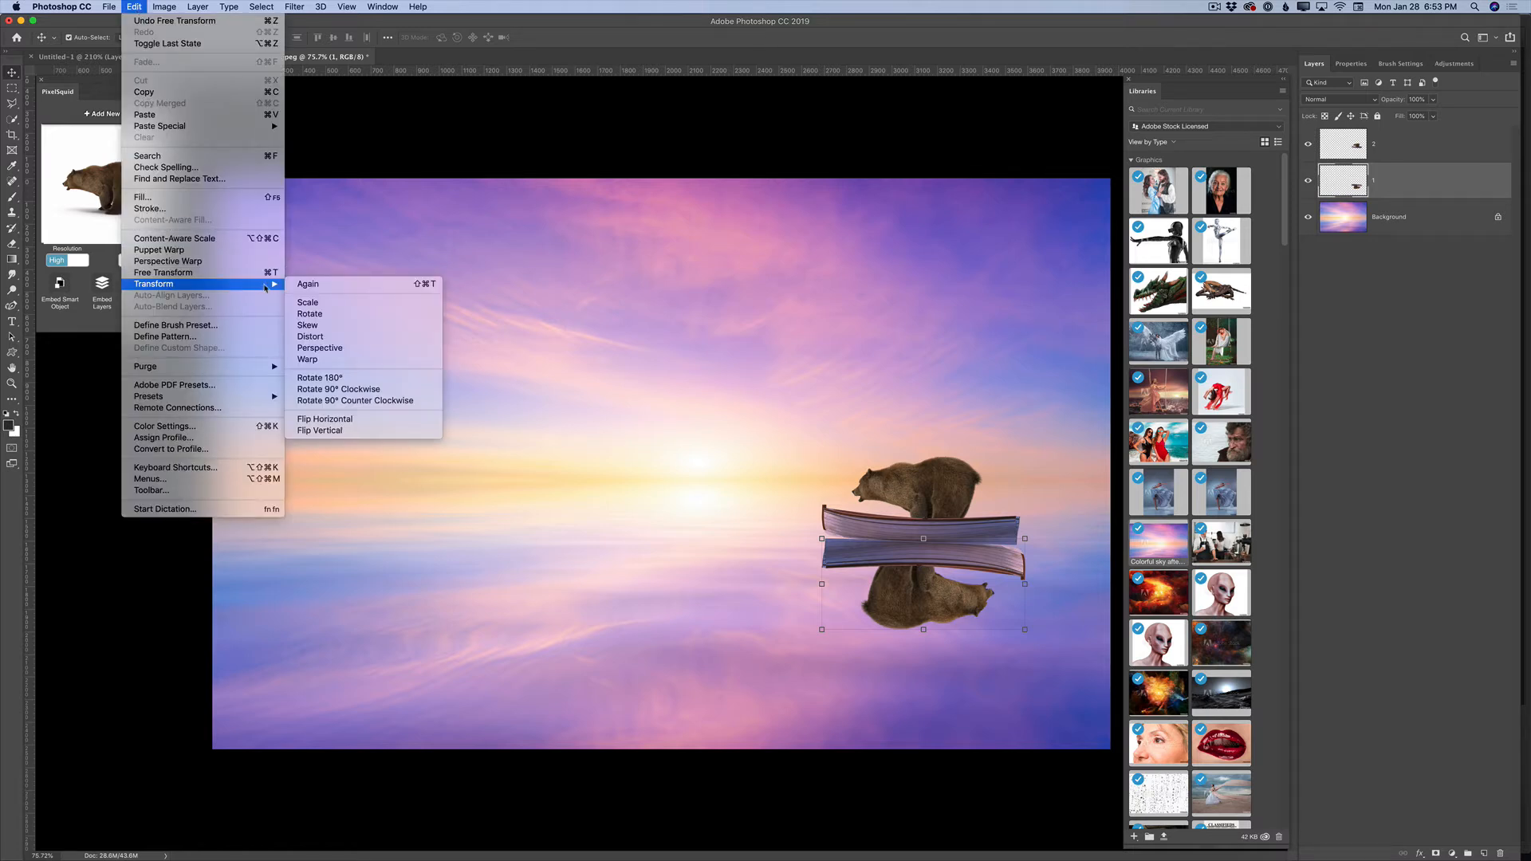
click(371, 422)
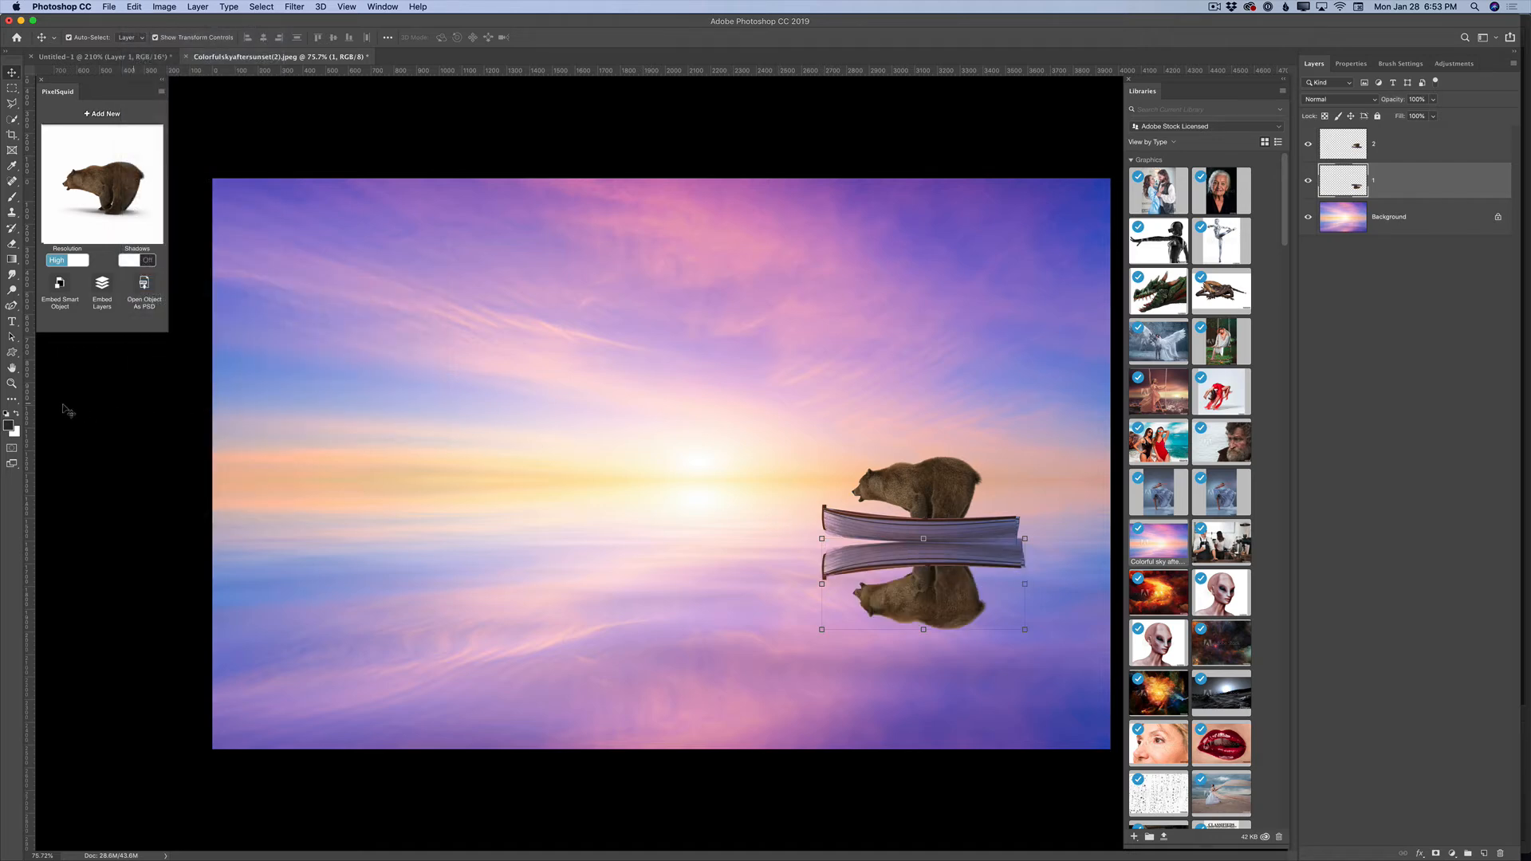
- Shift the reflection slightly left to align its stern with the stern of the upright boat
click(11, 383)
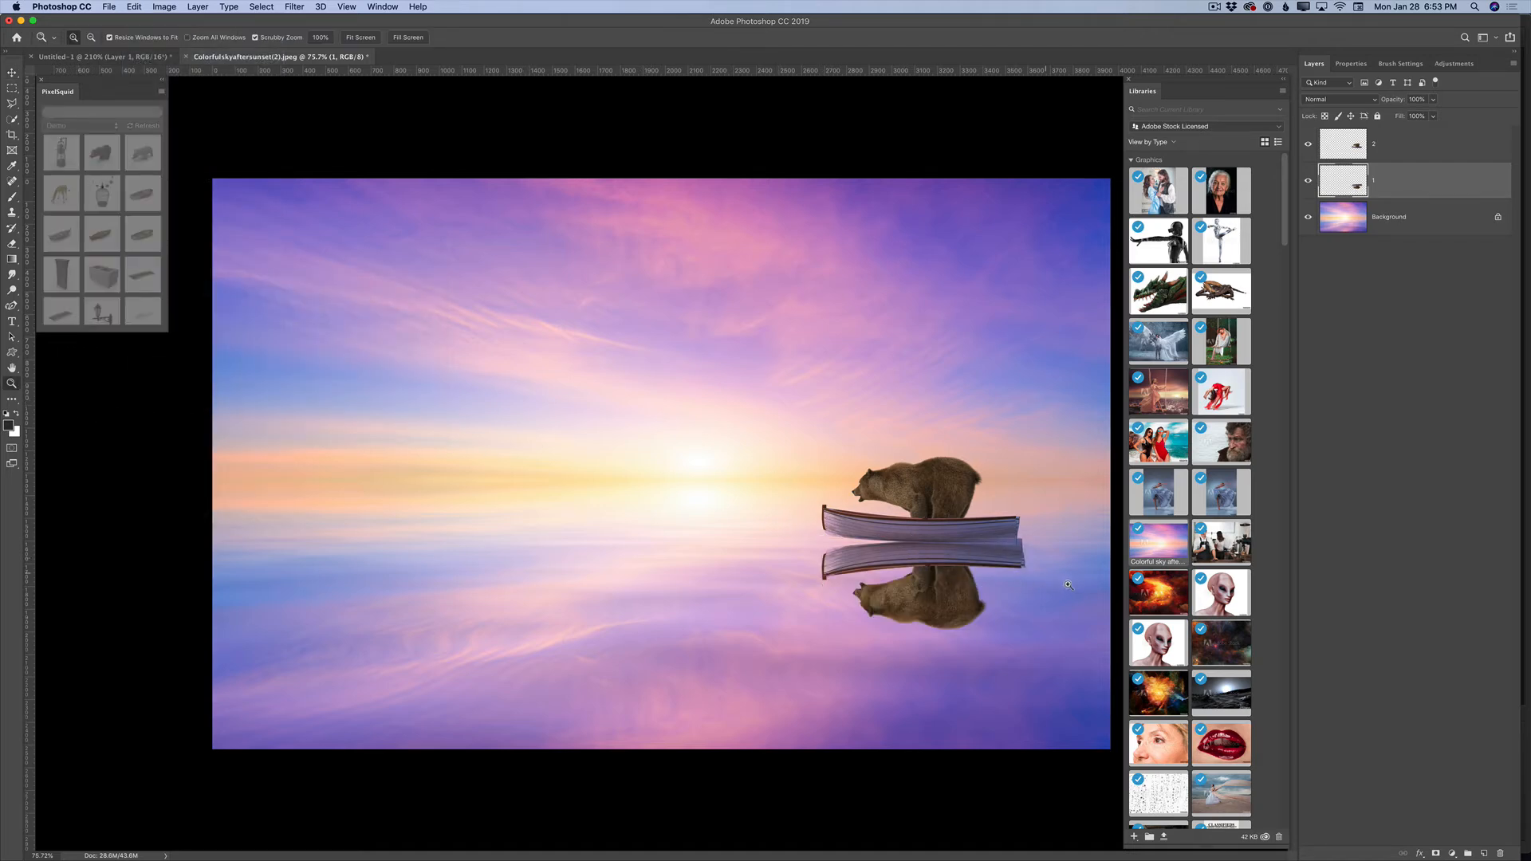
drag(1067, 584, 1093, 543)
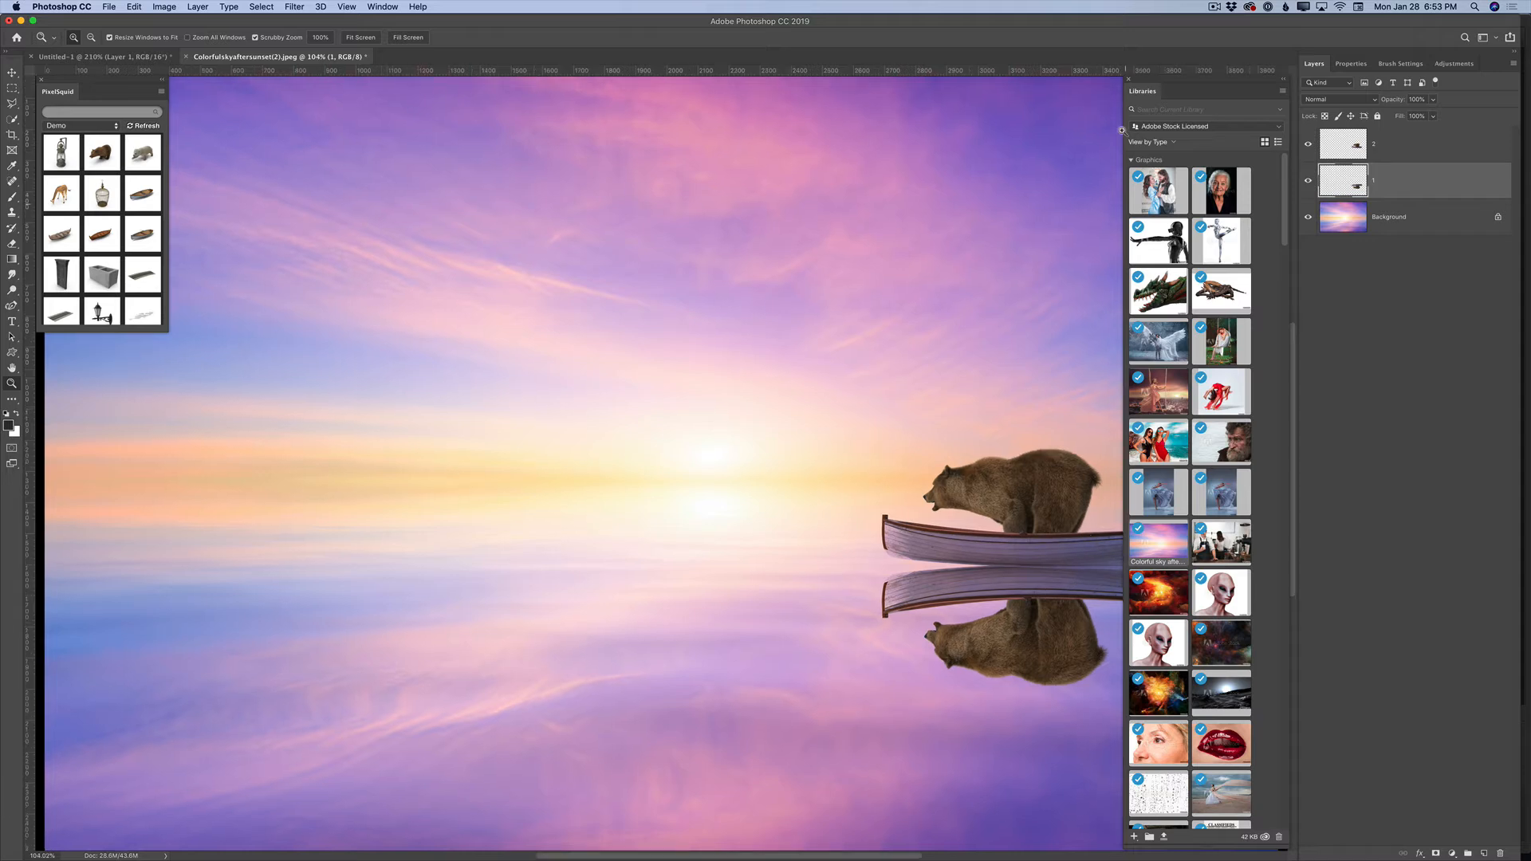
click(1127, 82)
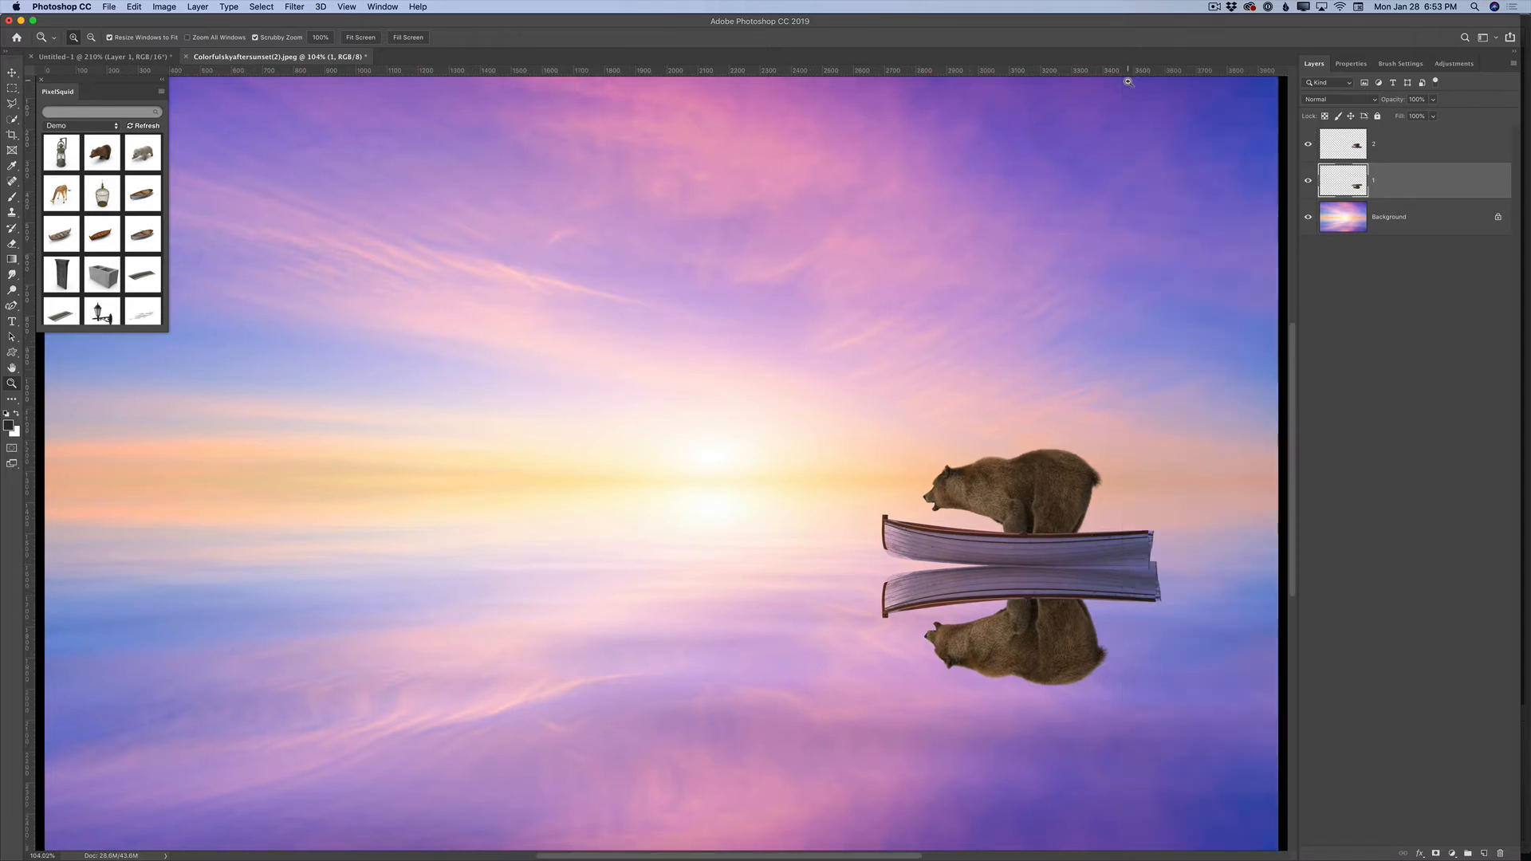
click(1160, 209)
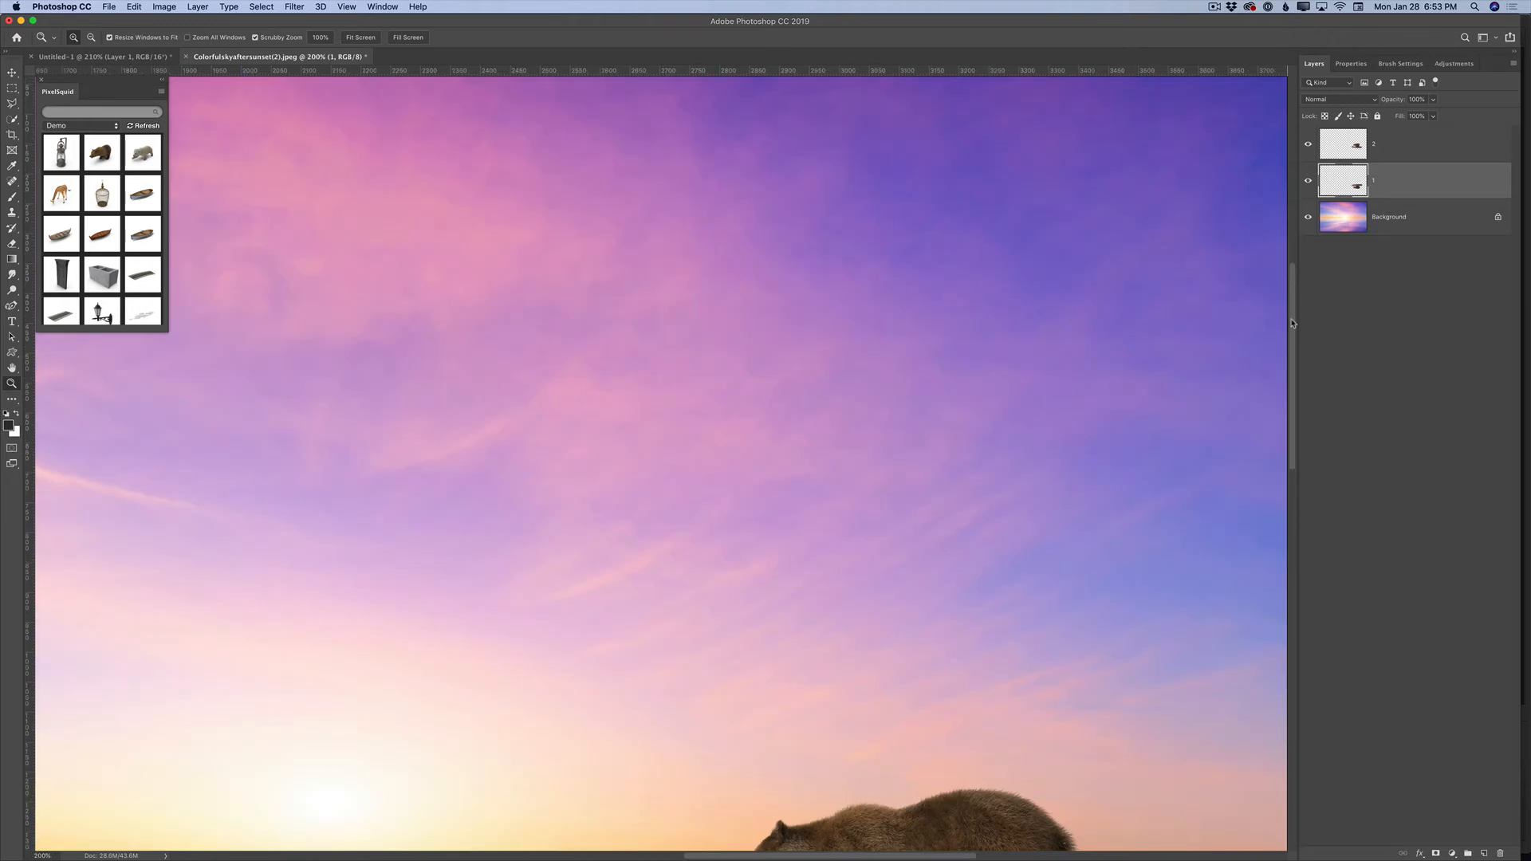
drag(1291, 327, 1300, 425)
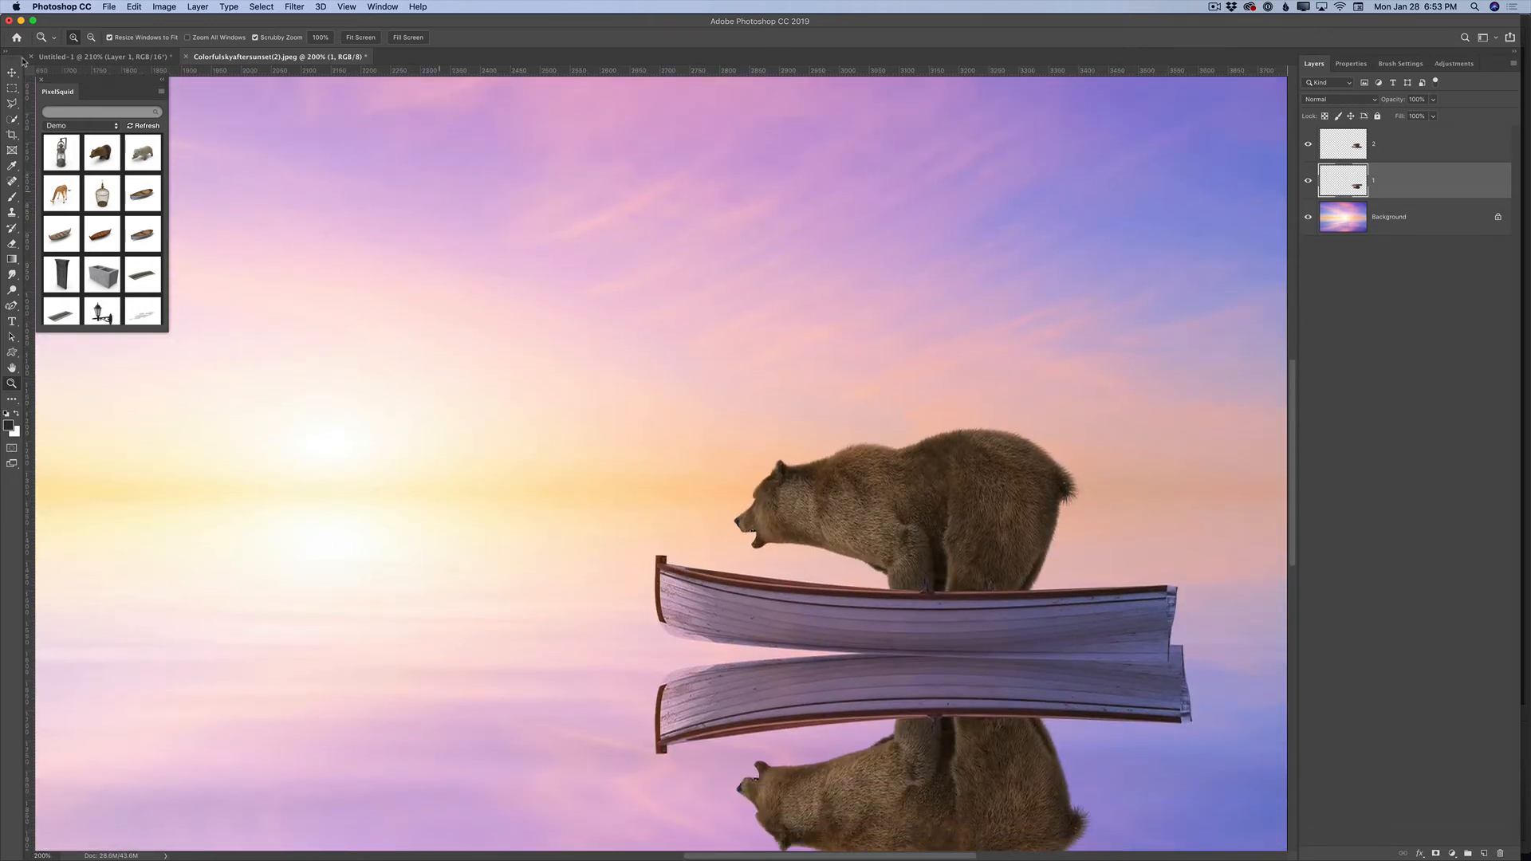
click(12, 73)
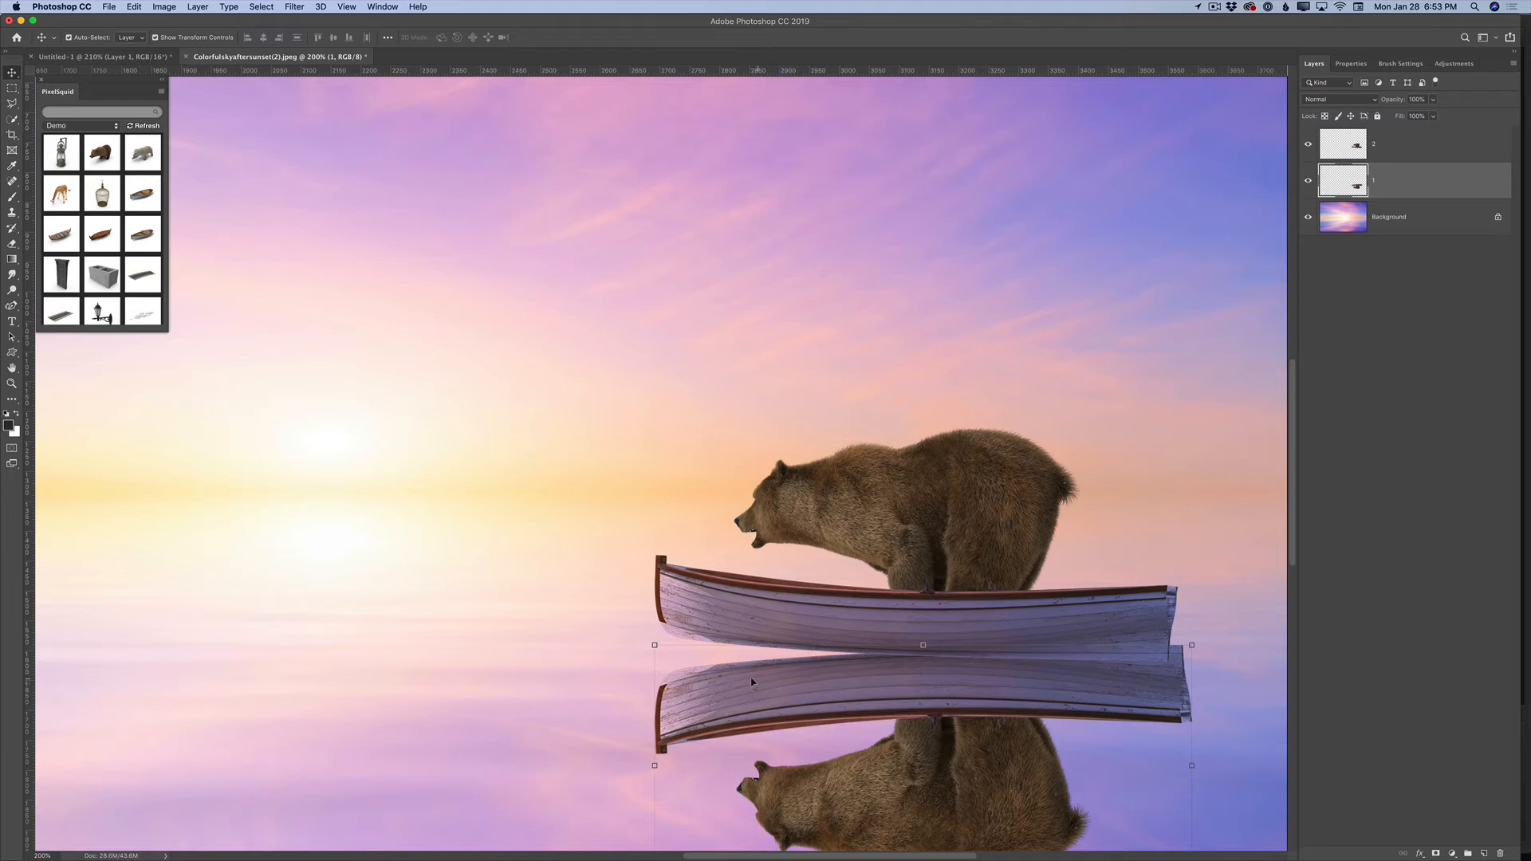
mouse_move(752, 682)
mouse_down()
mouse_move(725, 678)
mouse_move(738, 683)
mouse_up()
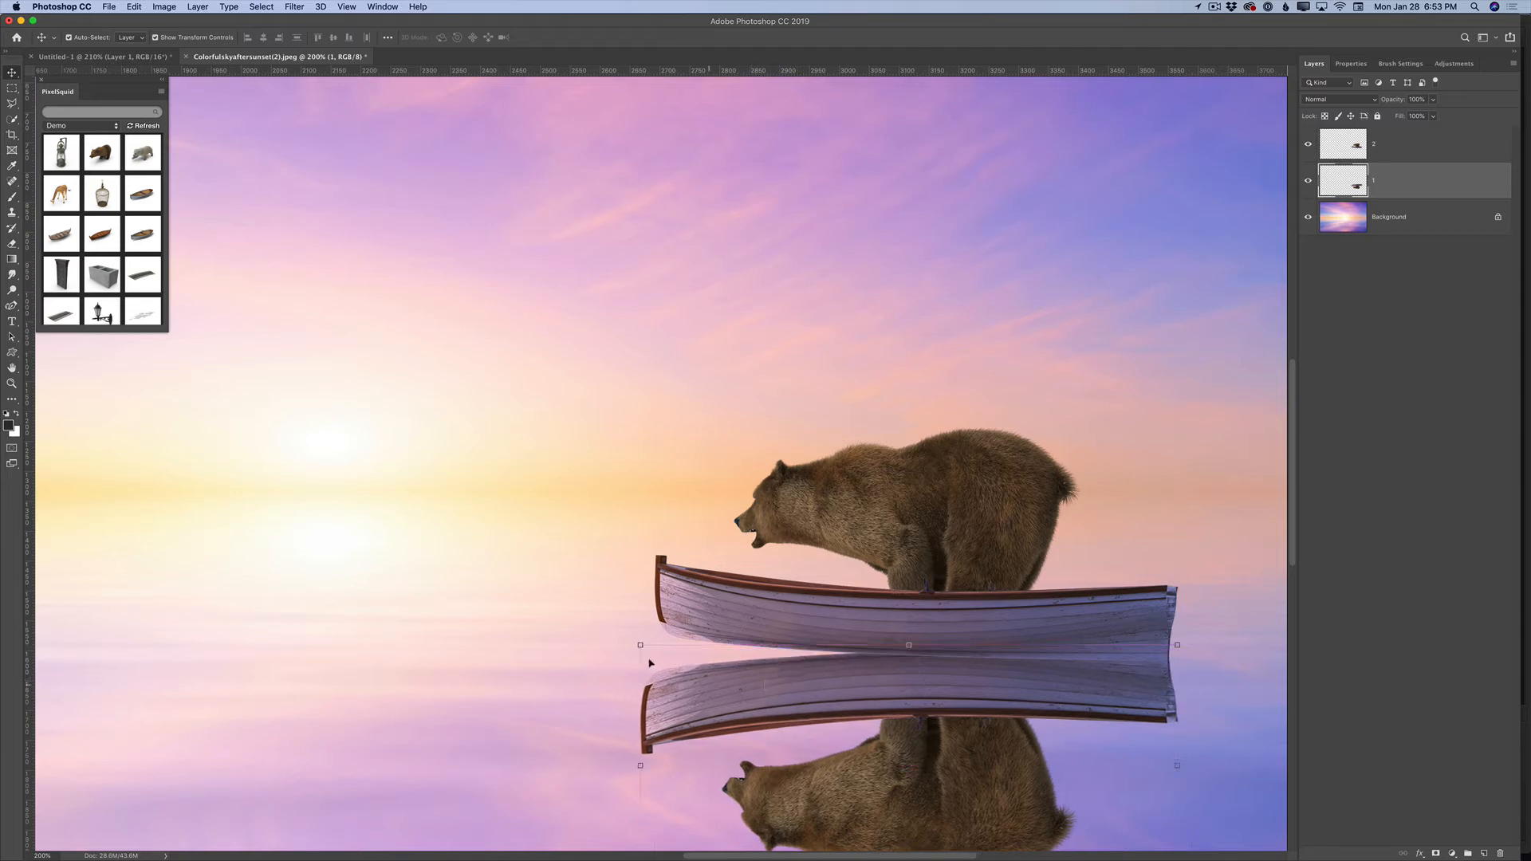
- Rotate the reflection by about 3.6°, scale it to about 96%, and reposition it tight against the underside of the boat
key(super+t)
drag(640, 644, 649, 611)
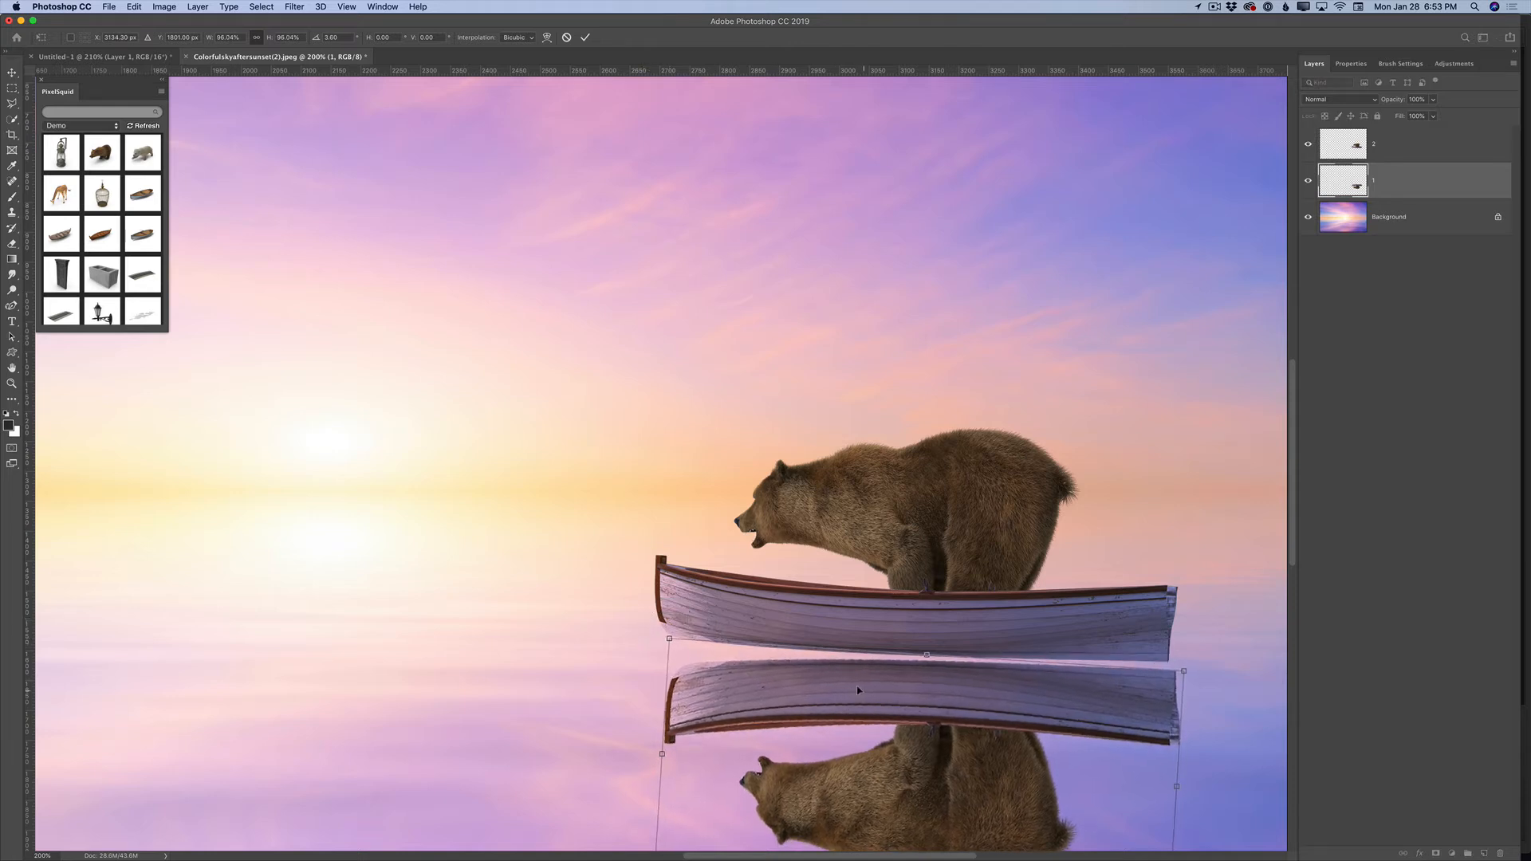
drag(858, 691, 912, 675)
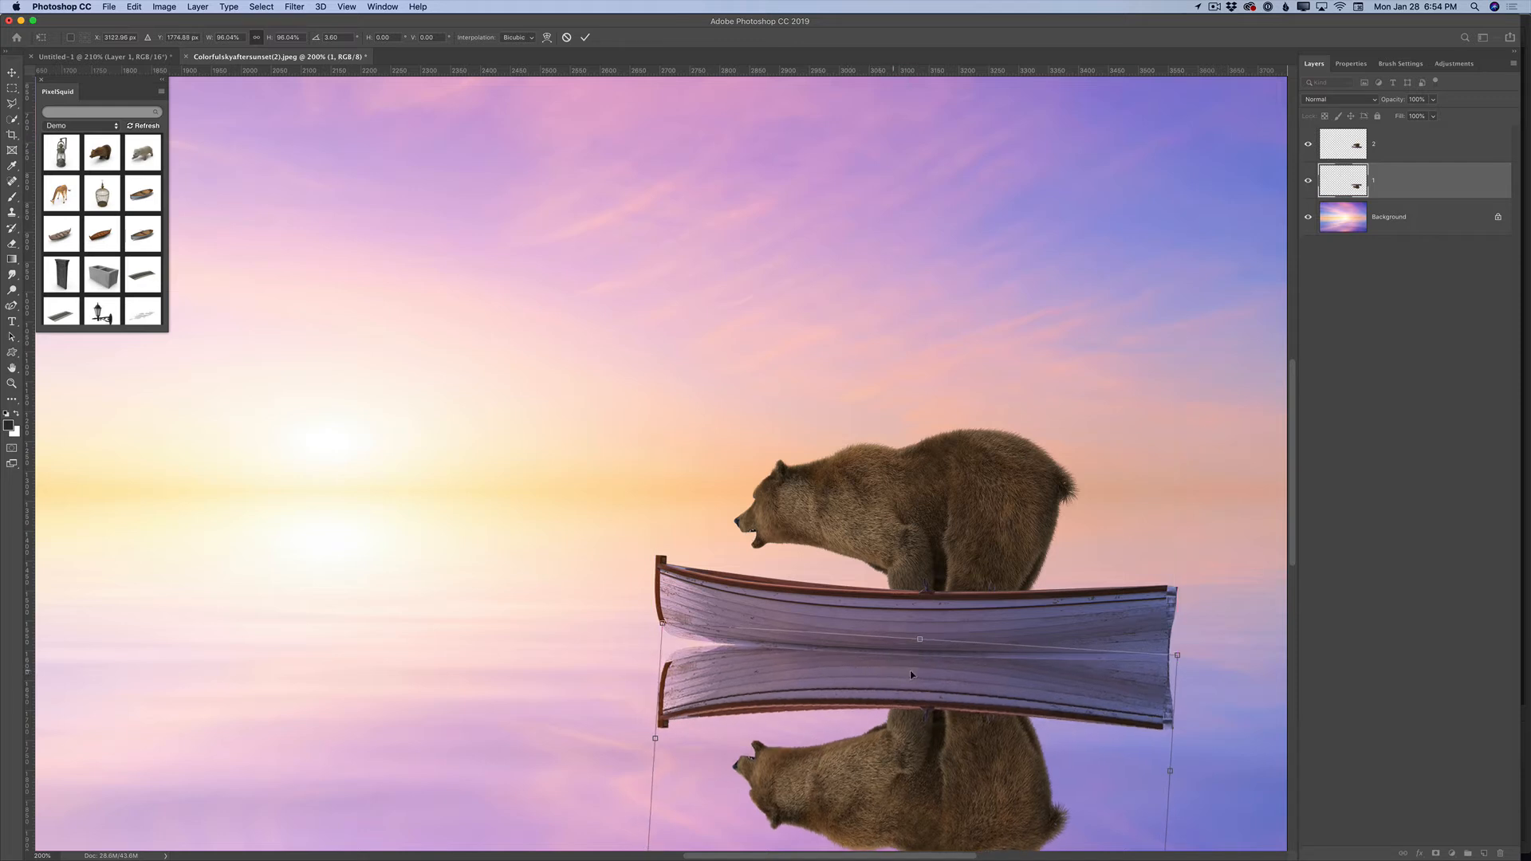
click(585, 37)
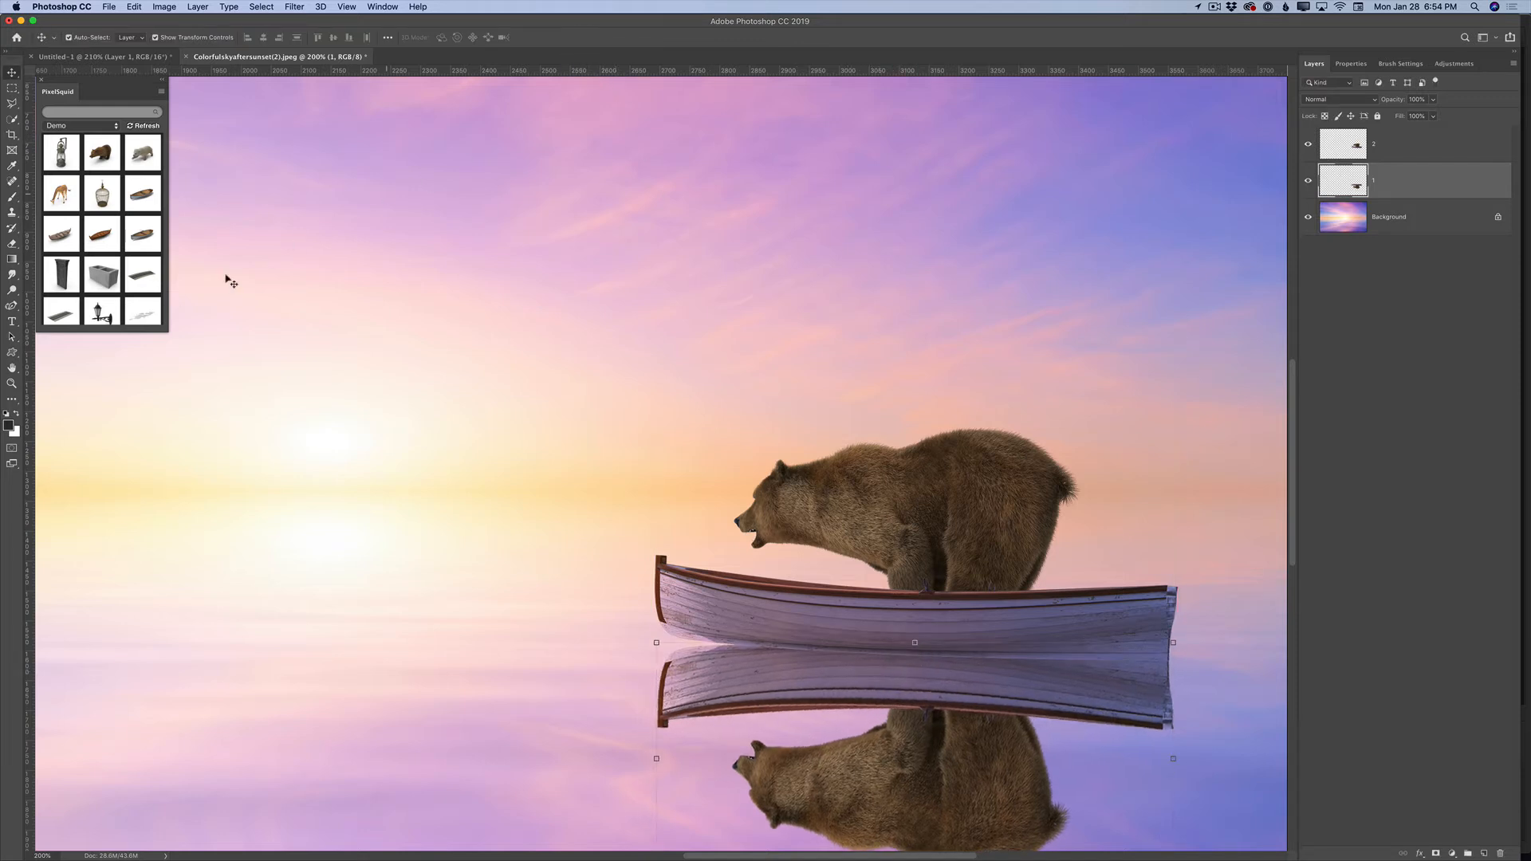
- Lower the opacity of the reflection on layer 1 to about 16%
click(12, 383)
drag(633, 447, 590, 446)
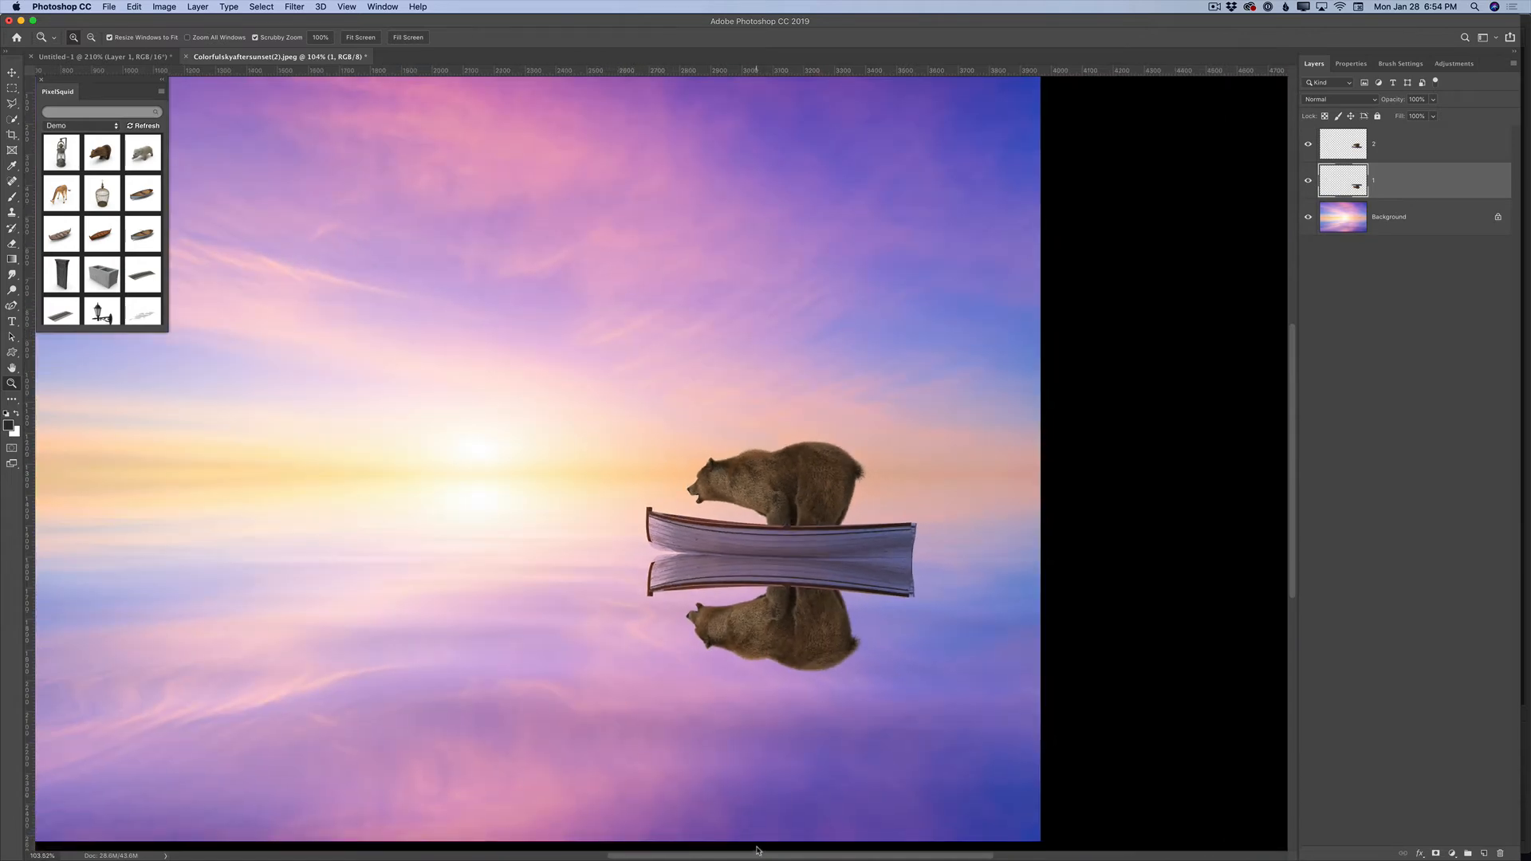
drag(761, 857, 684, 857)
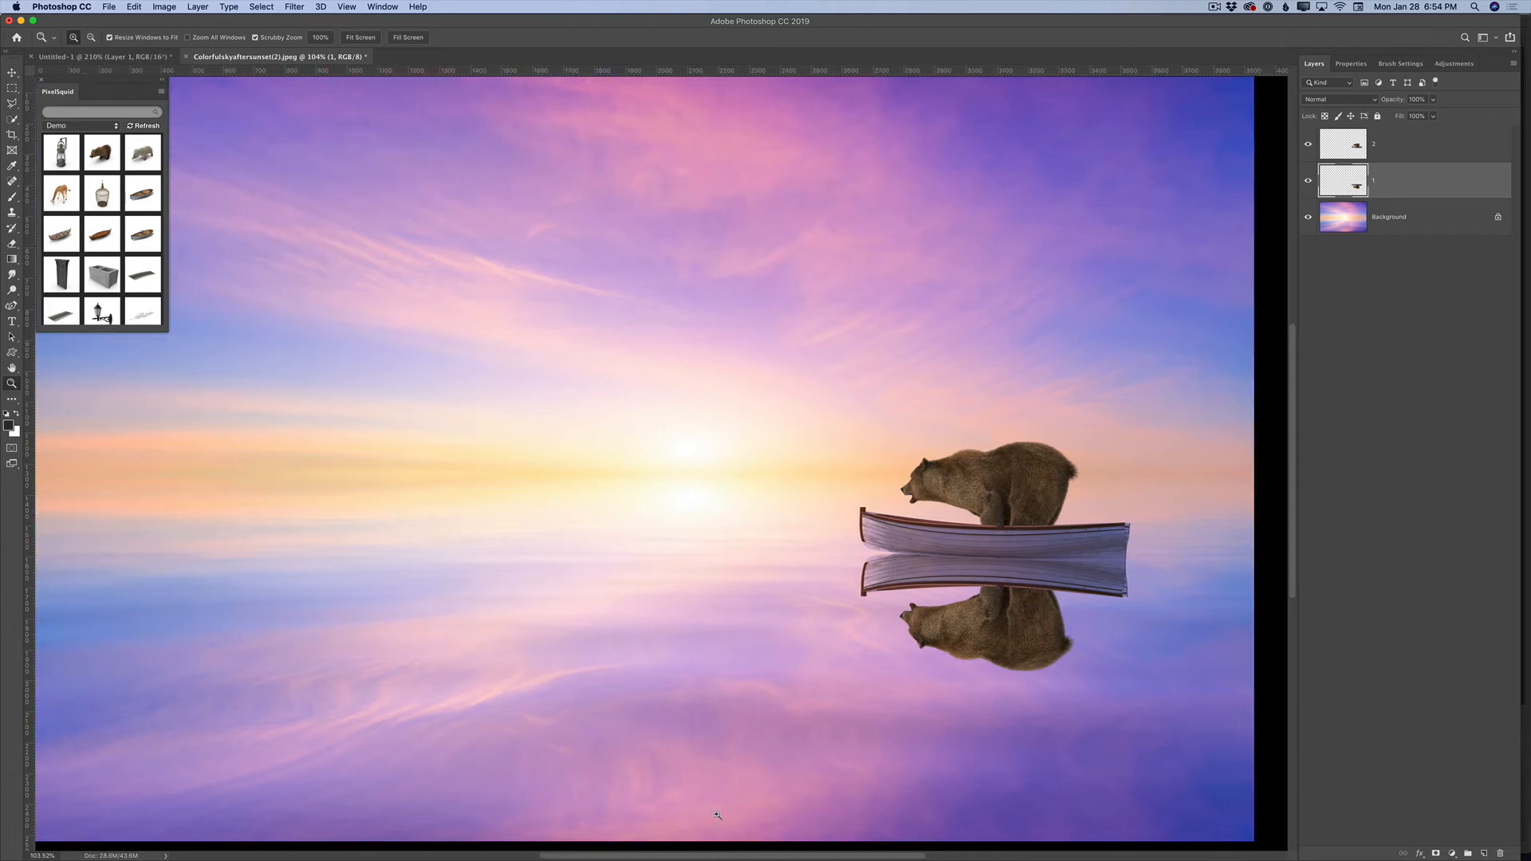
drag(724, 696, 696, 691)
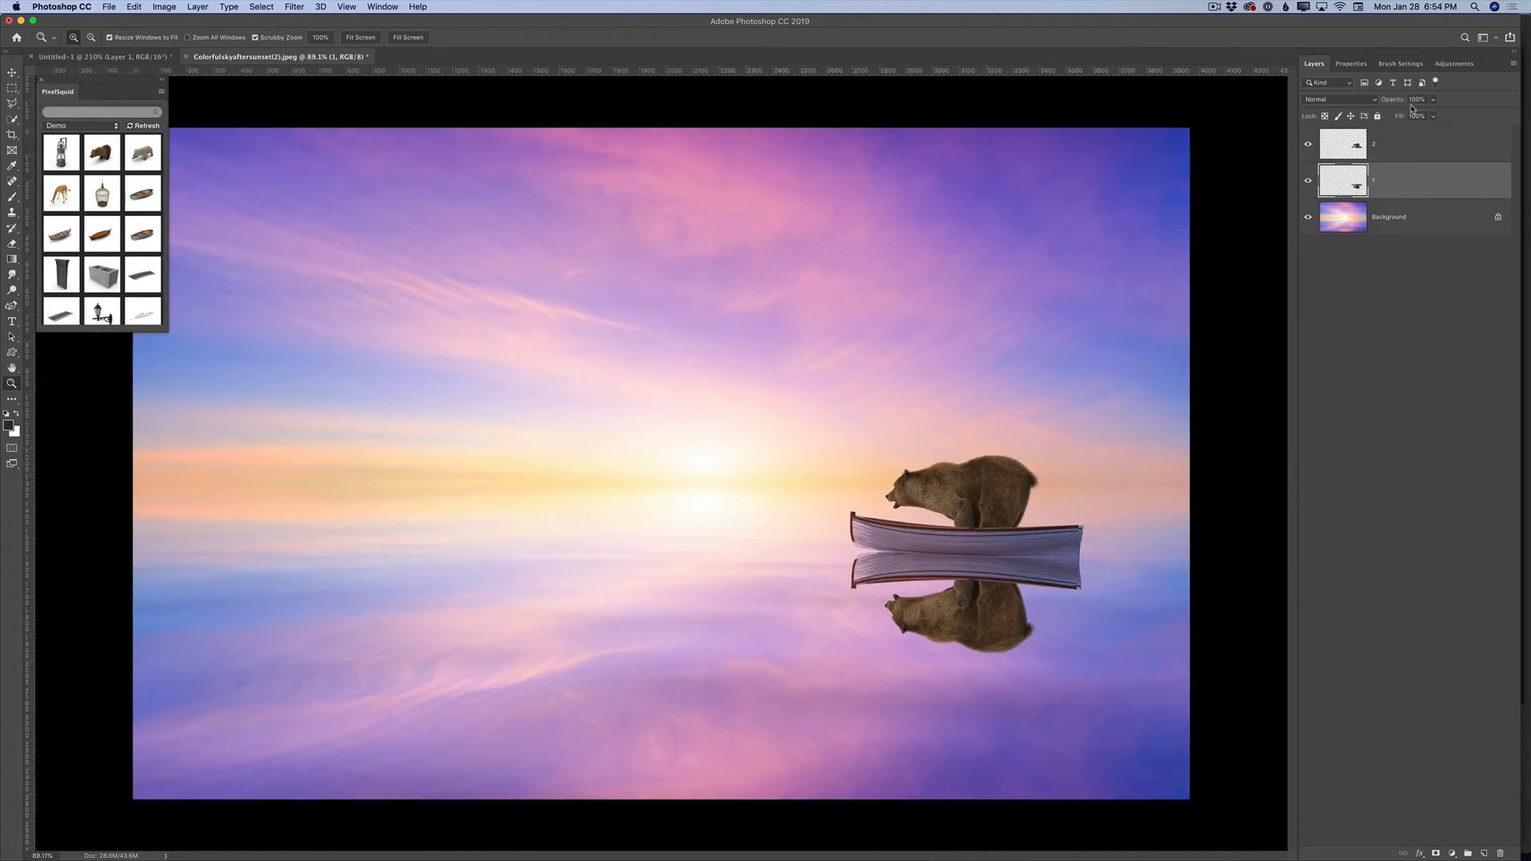
click(1433, 116)
drag(1433, 115, 1398, 121)
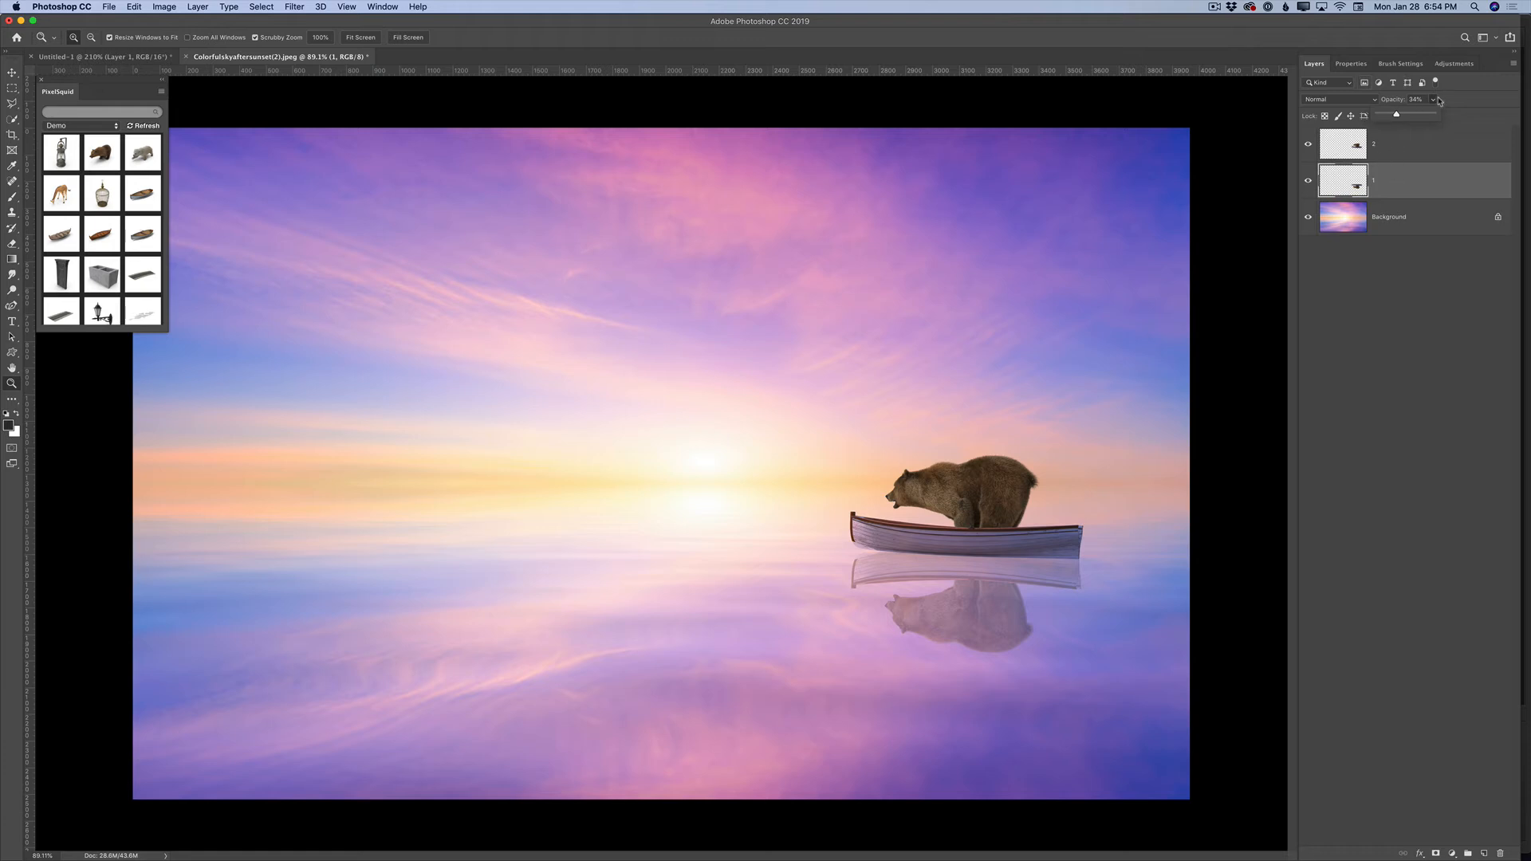
drag(1400, 116, 1393, 117)
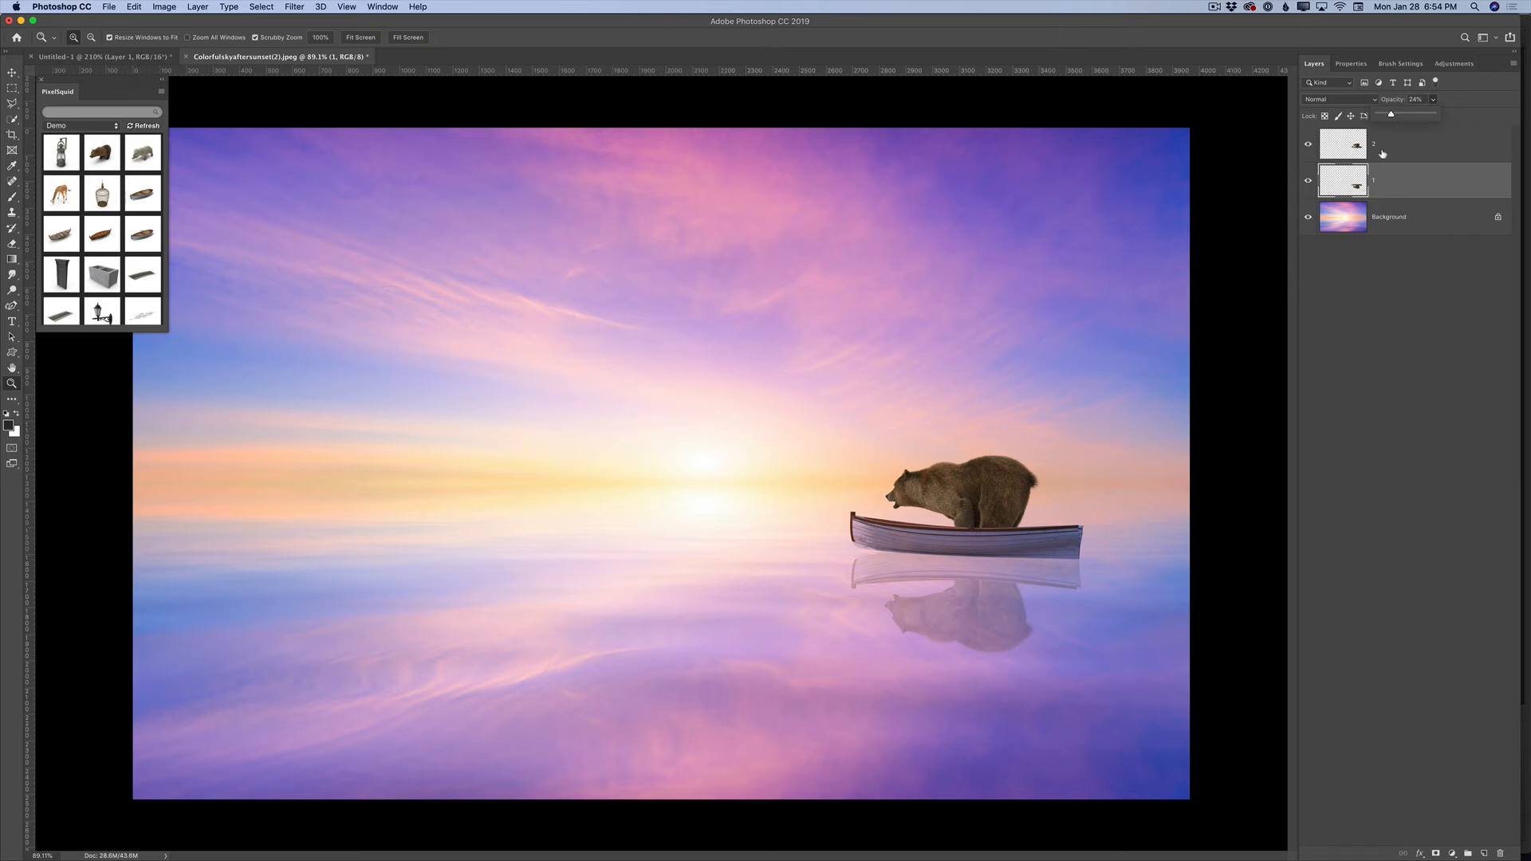
drag(1391, 115, 1387, 116)
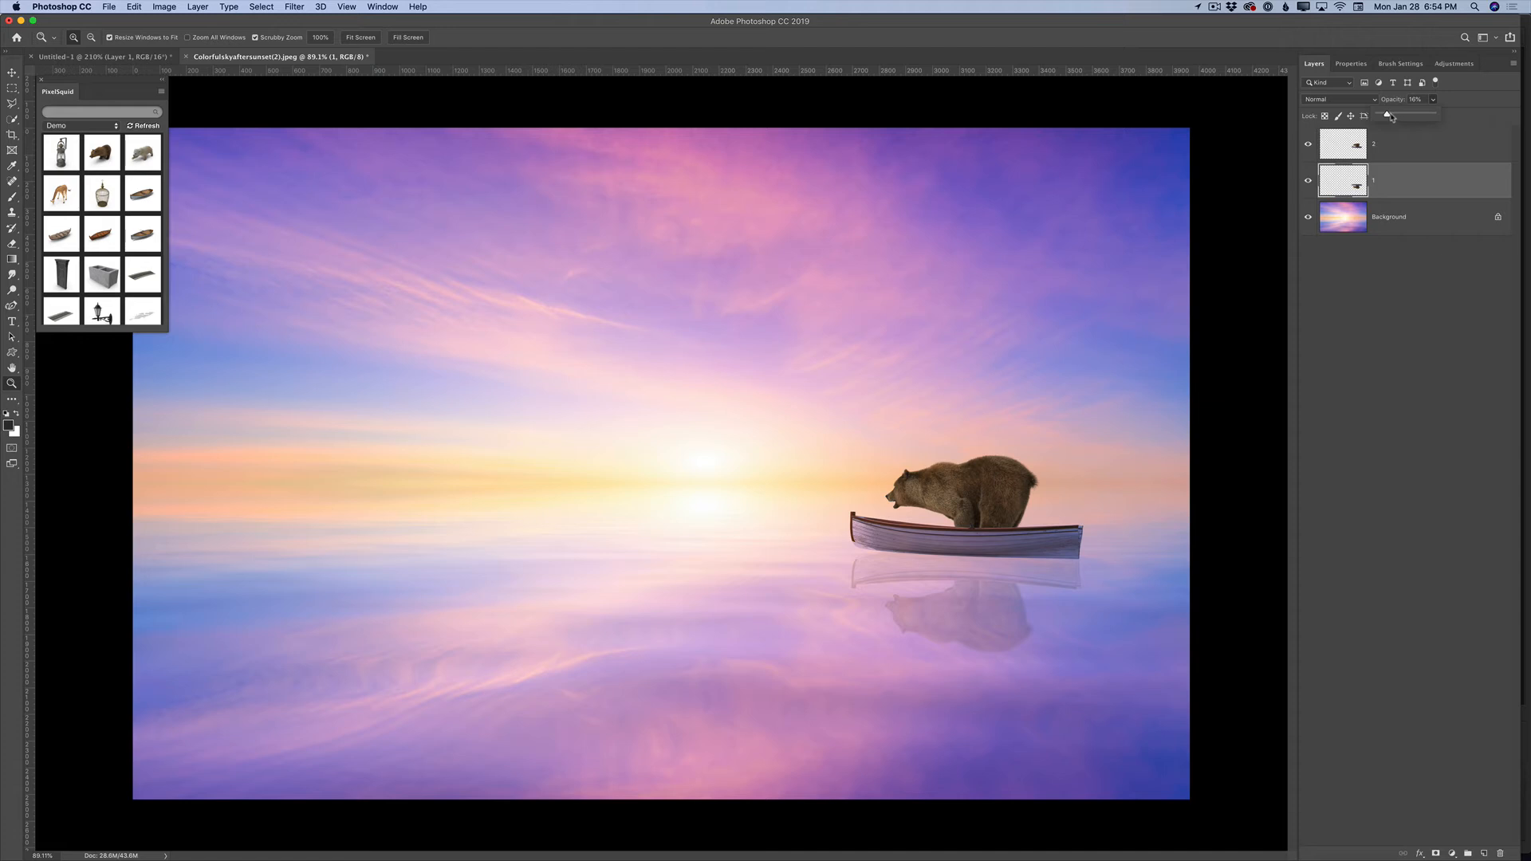
- Merge all visible layers into the Background and duplicate the merged layer
click(1513, 63)
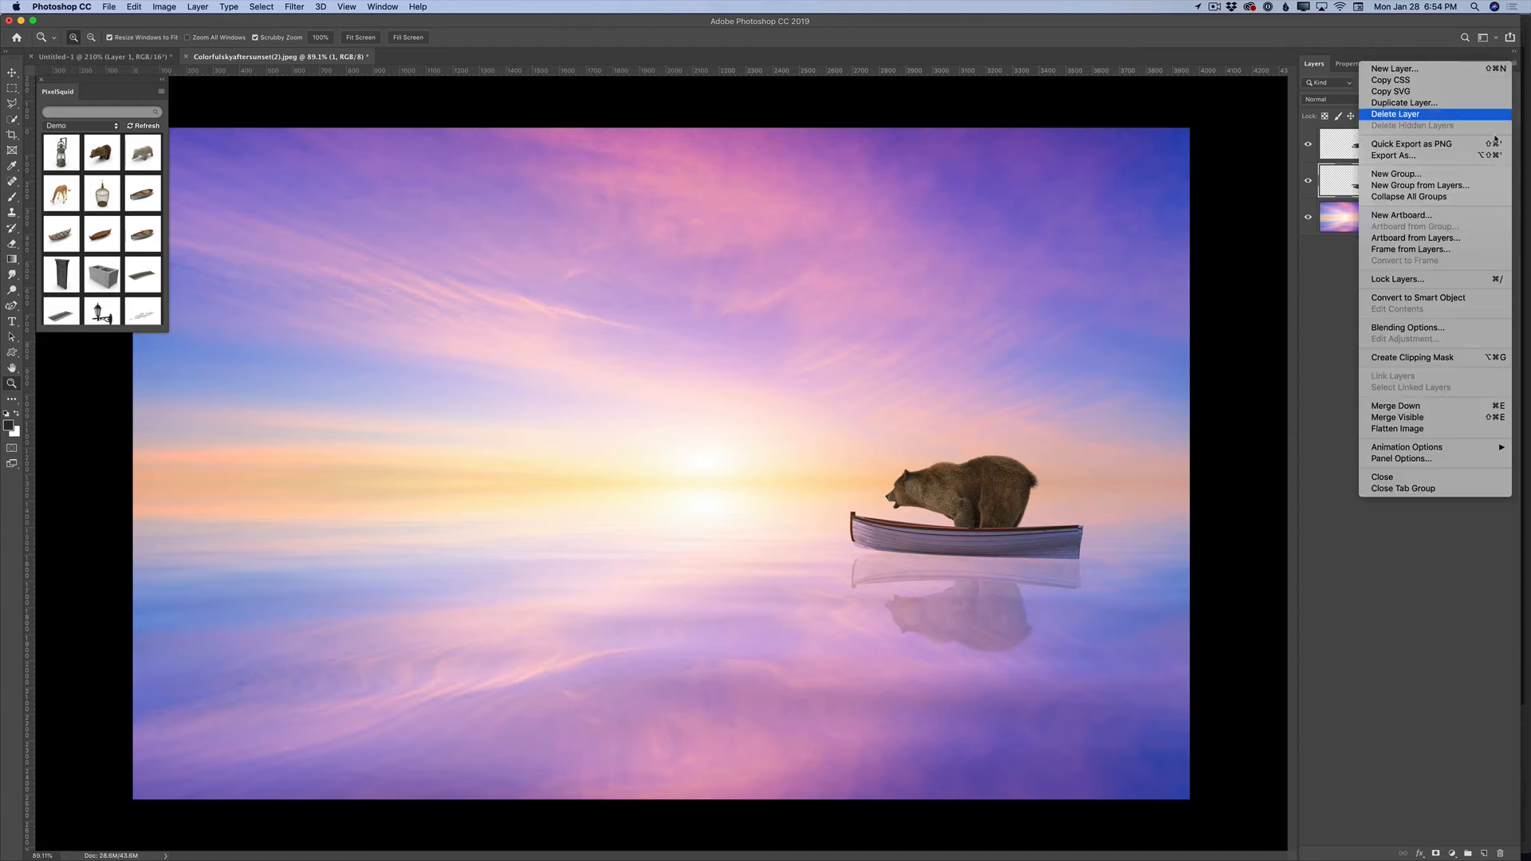
click(1414, 417)
drag(1447, 143, 1484, 854)
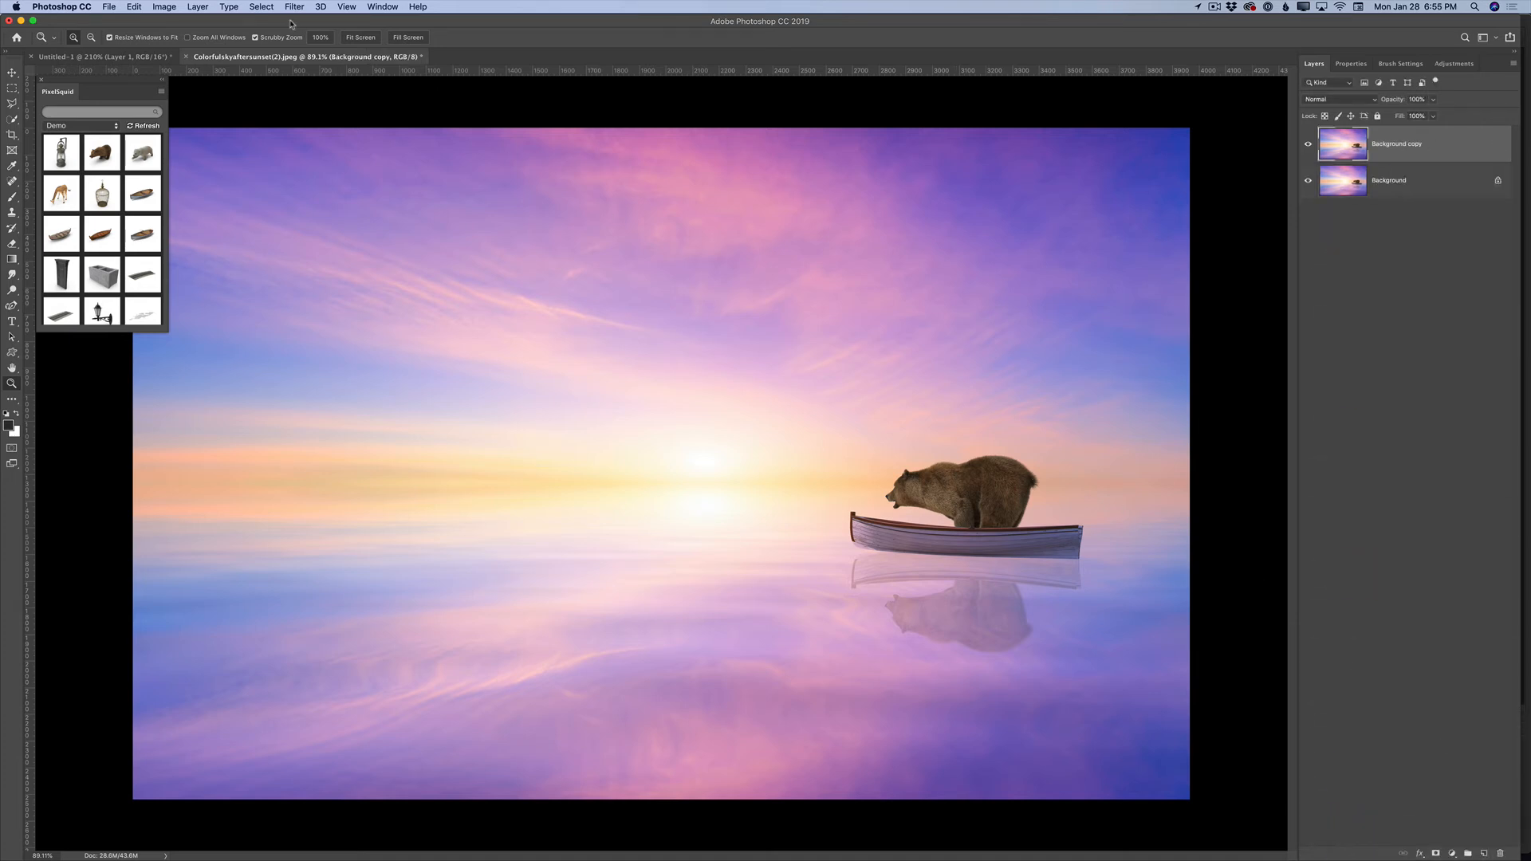
- Apply Camera Raw Filter to the Background copy with Exposure -0.55 and Contrast +59, and duplicate the adjusted layer
click(294, 8)
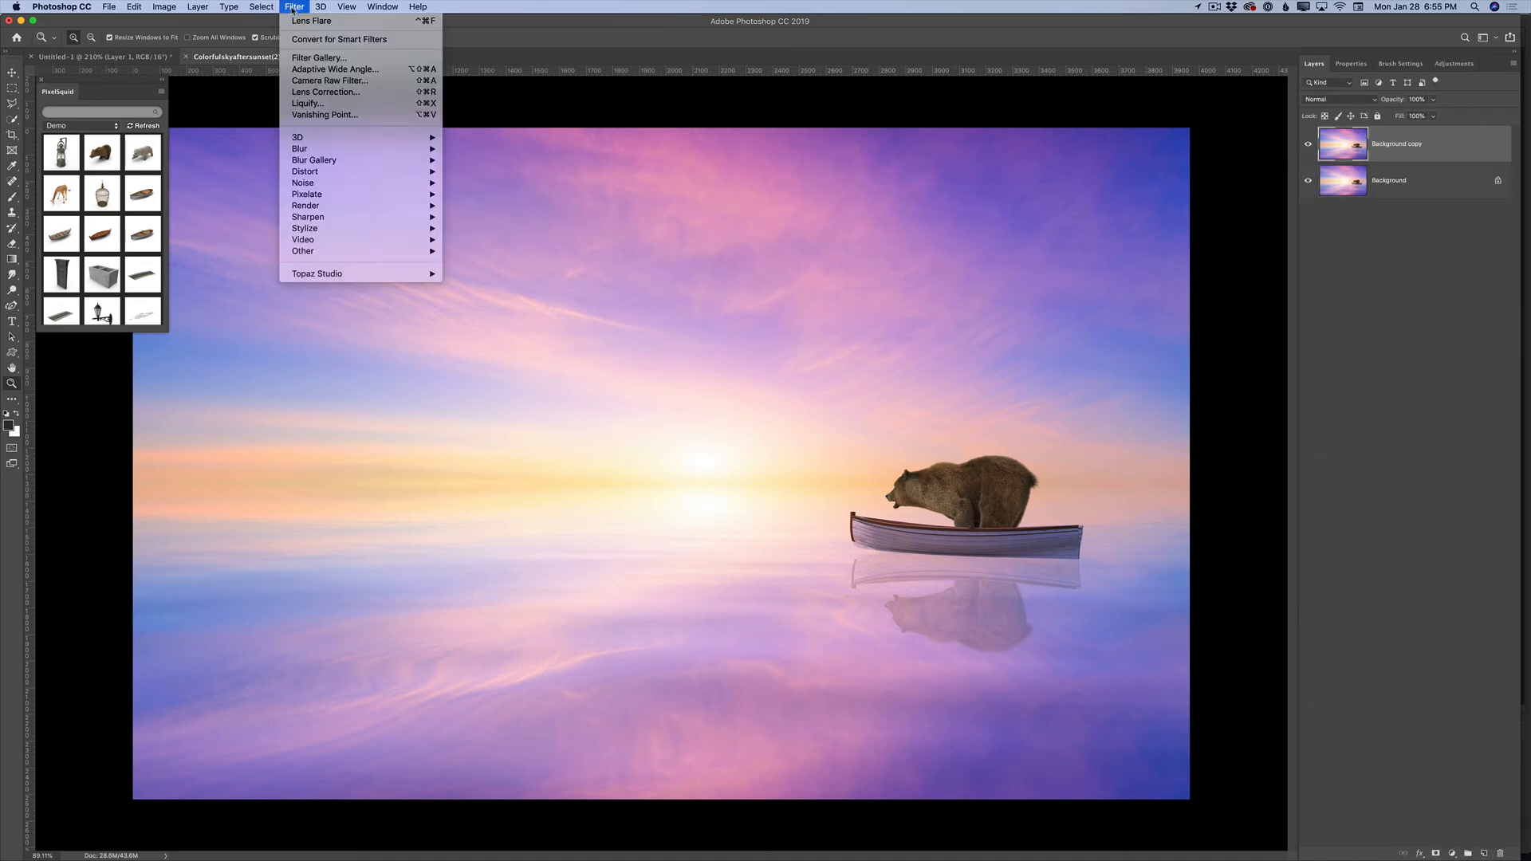
click(351, 82)
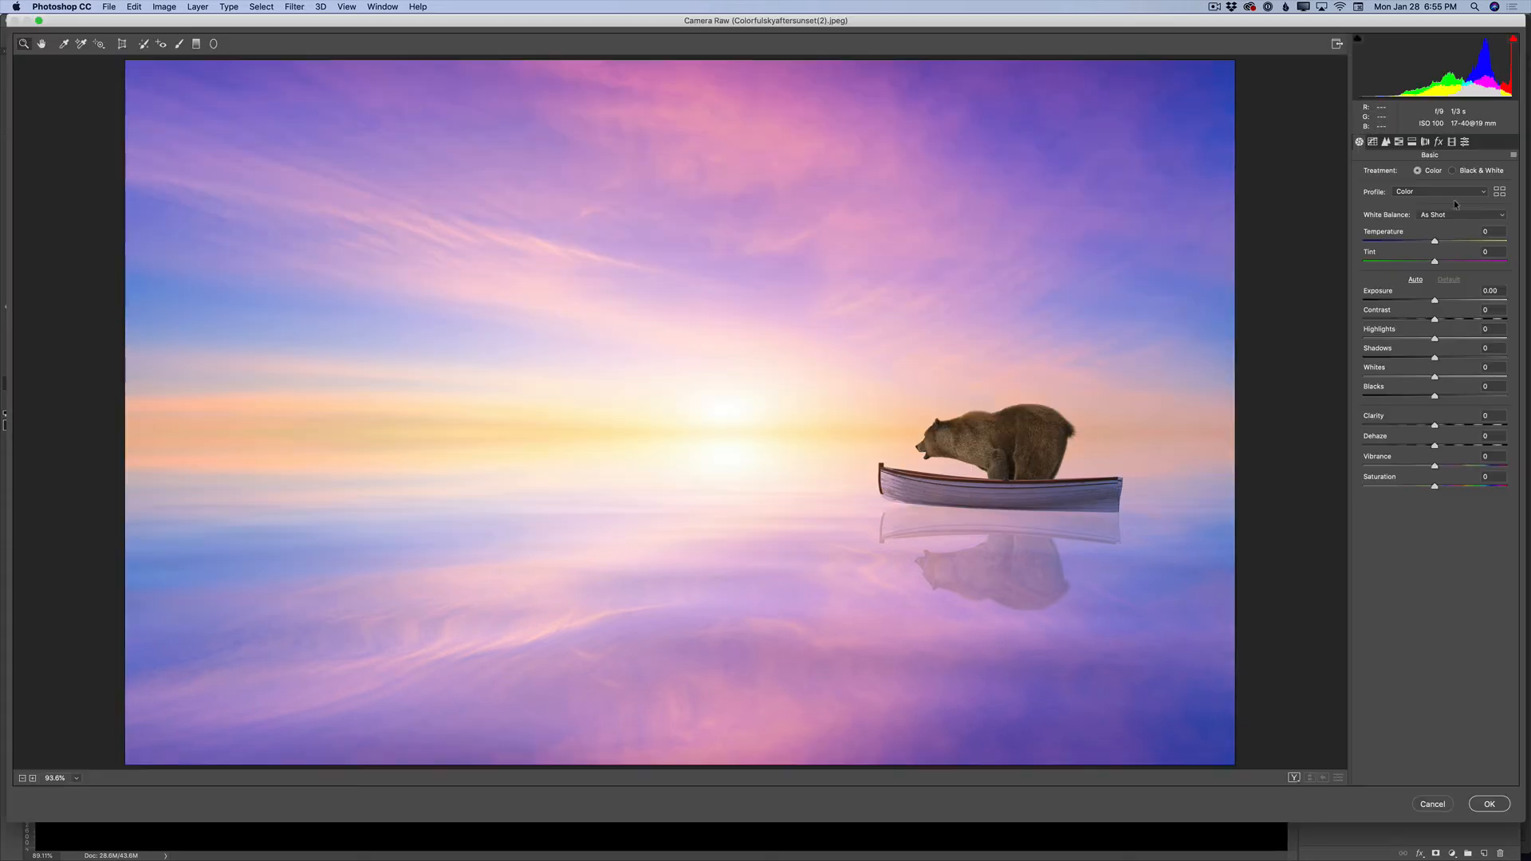
mouse_move(1436, 320)
mouse_down()
mouse_move(1480, 327)
mouse_move(1425, 305)
mouse_up()
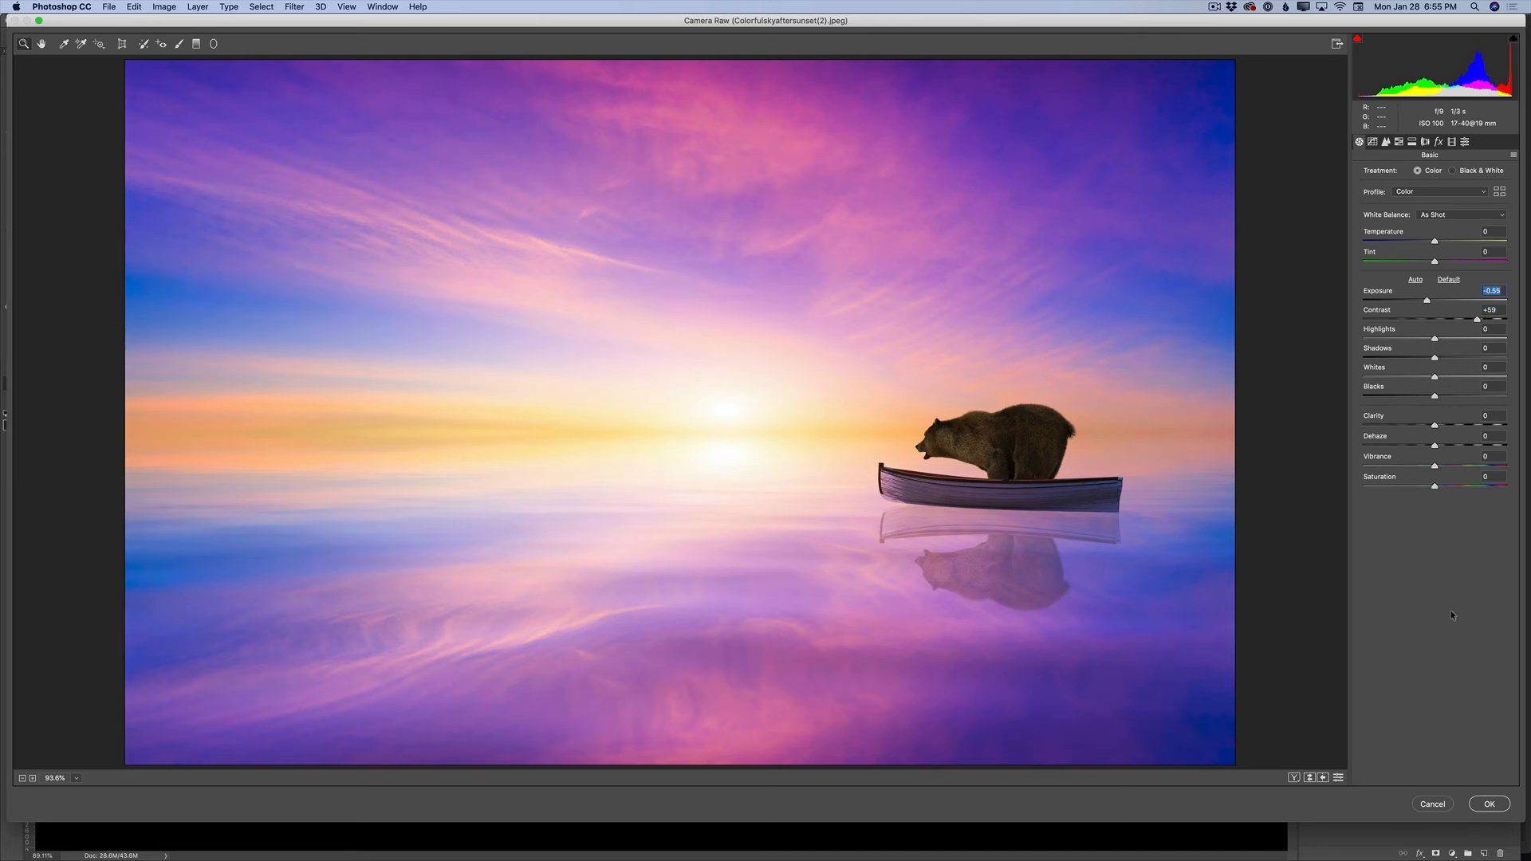
click(1491, 805)
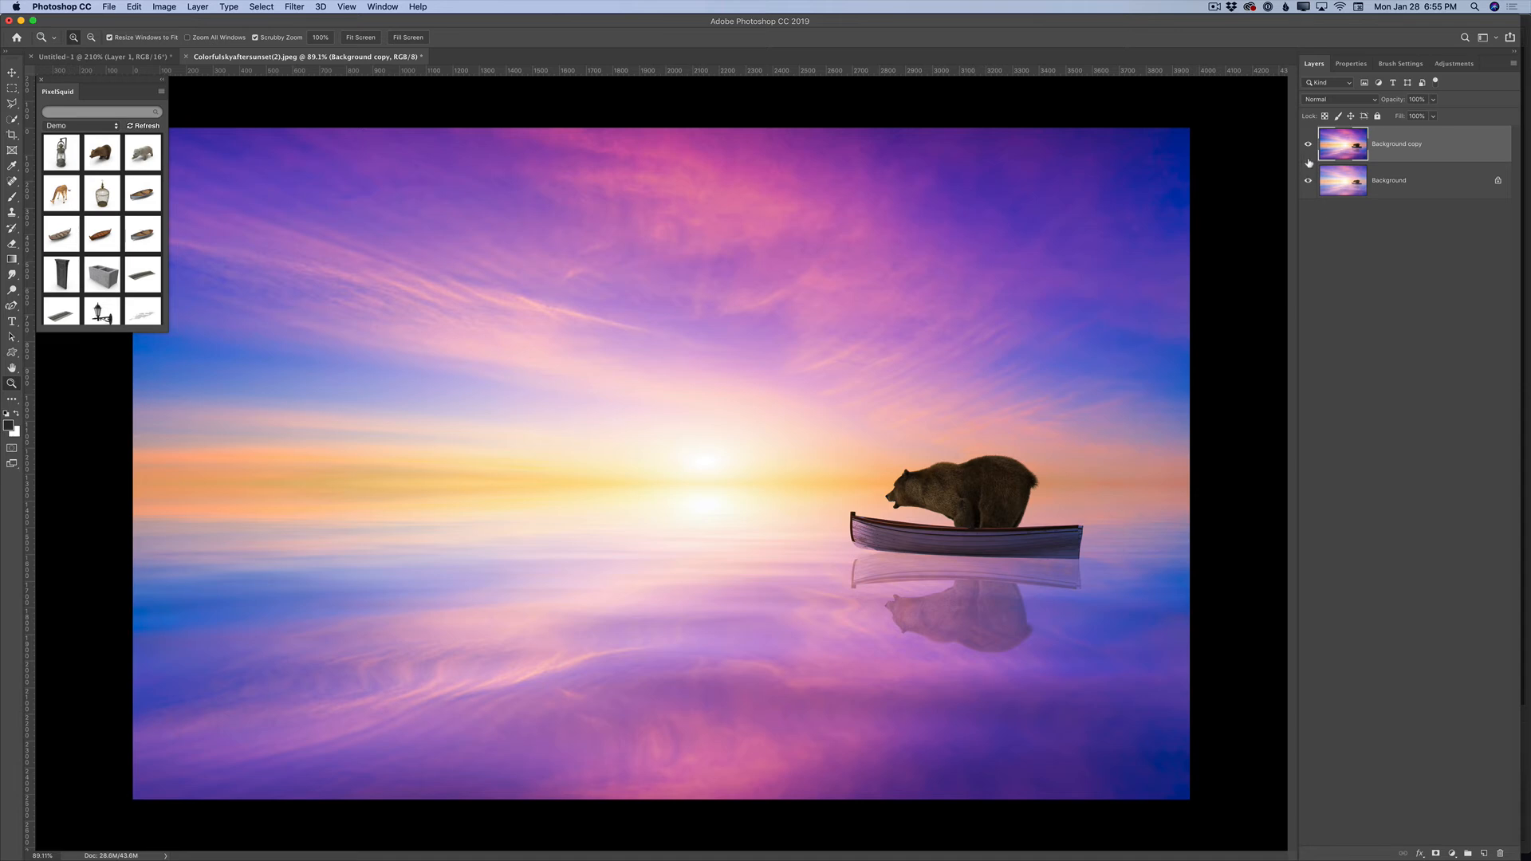
click(1308, 149)
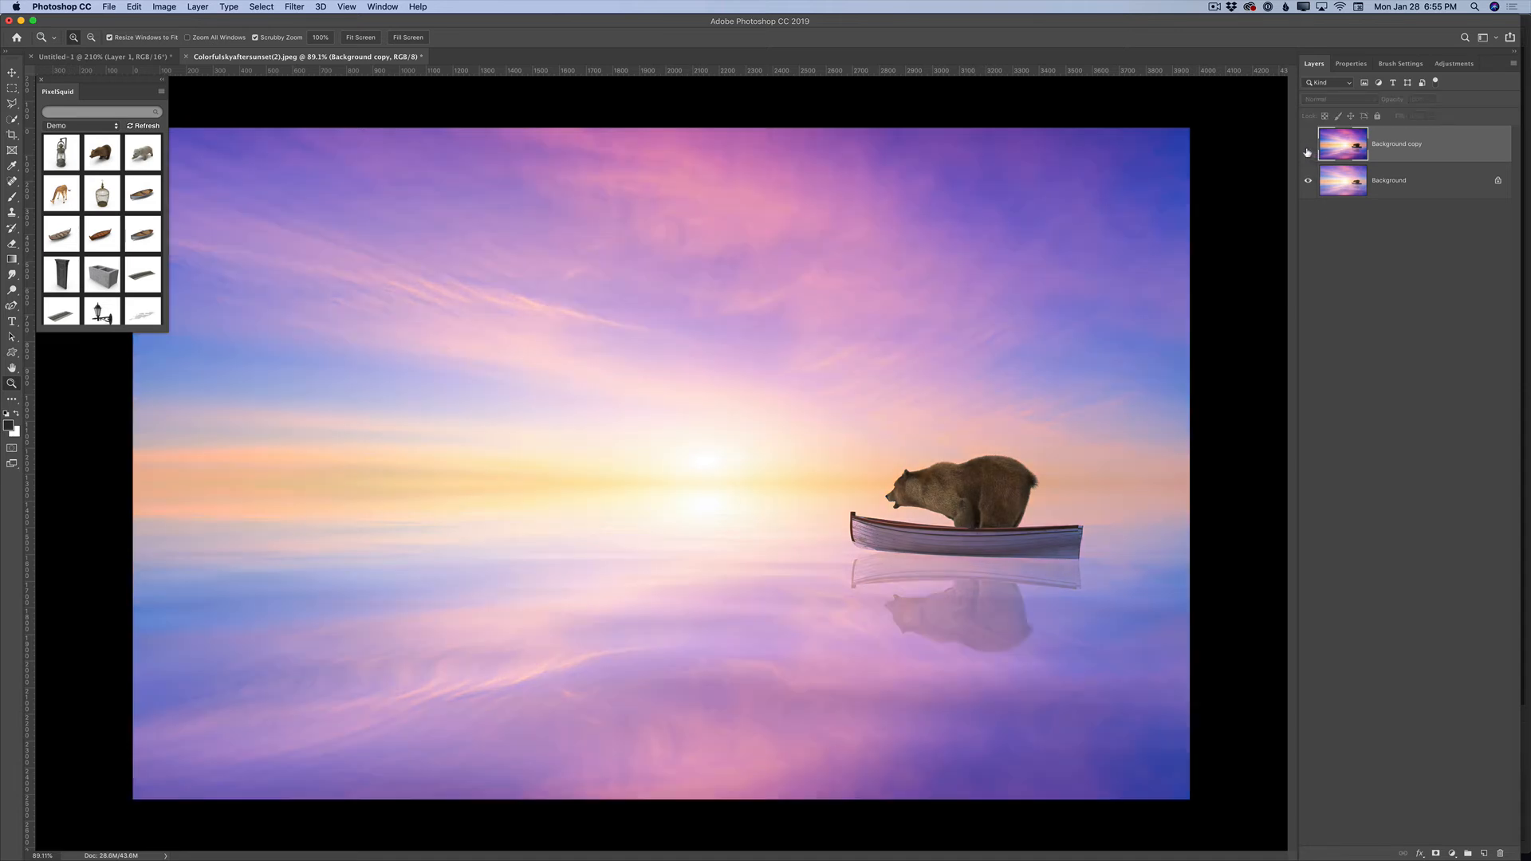
click(1308, 145)
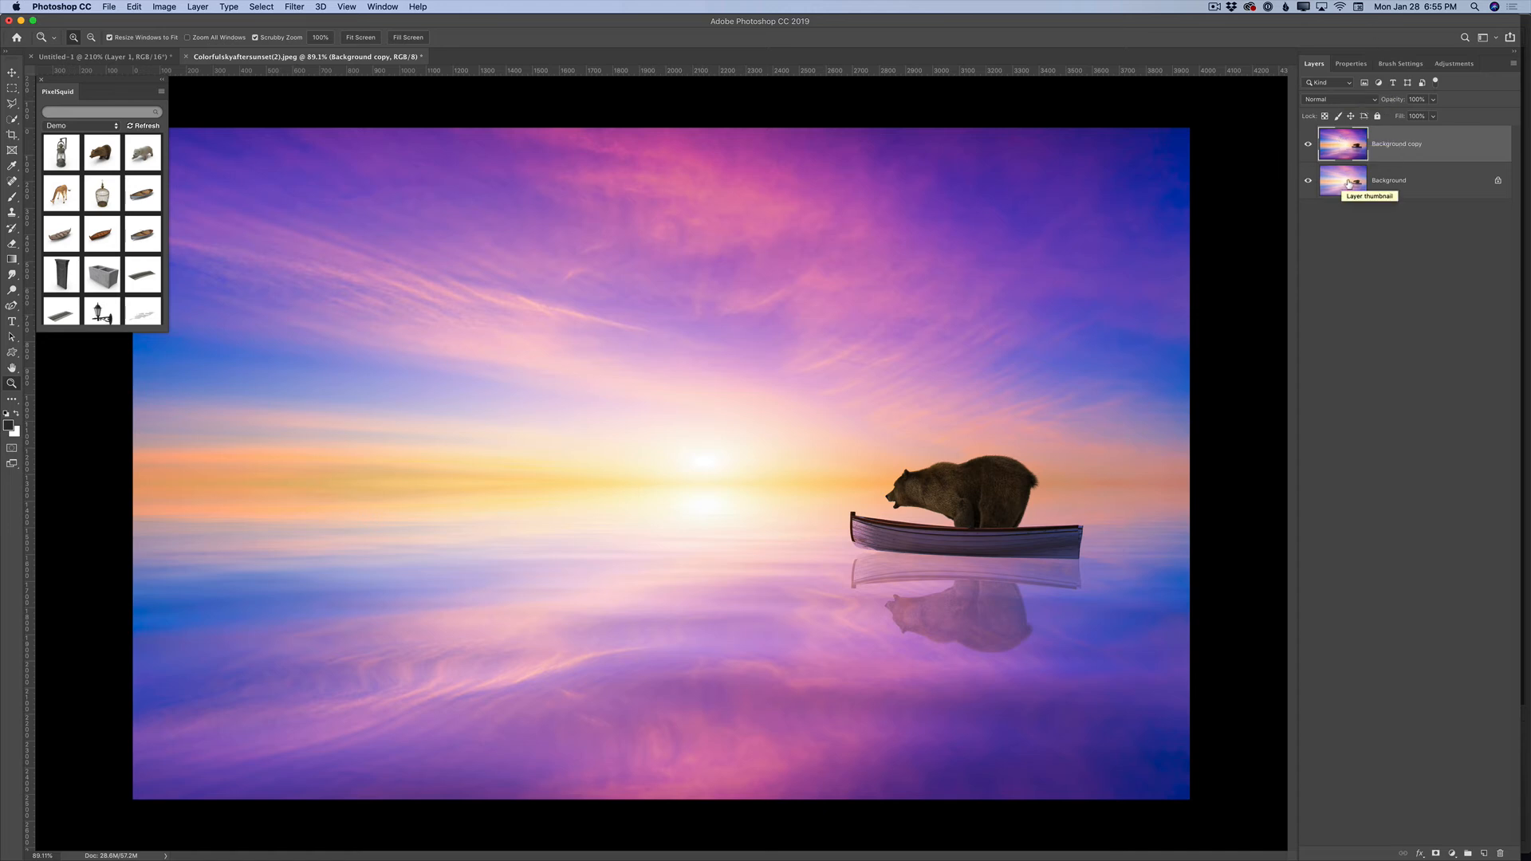
drag(1445, 142, 1485, 853)
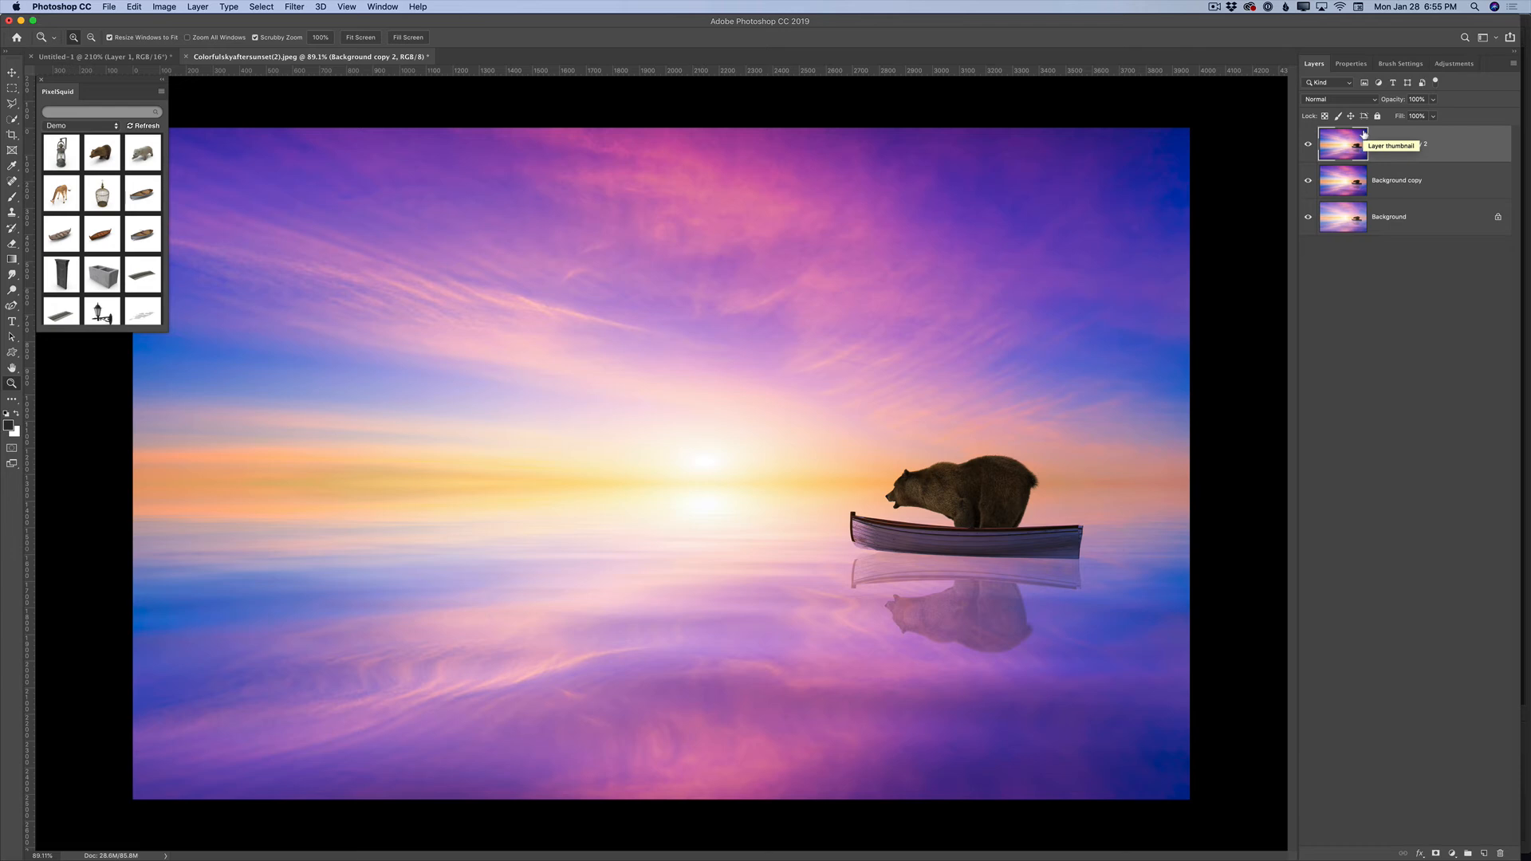
- Try a Color Lookup adjustment layer above the duplicate, using the Crisp_Warm.look 3D LUT
click(1452, 63)
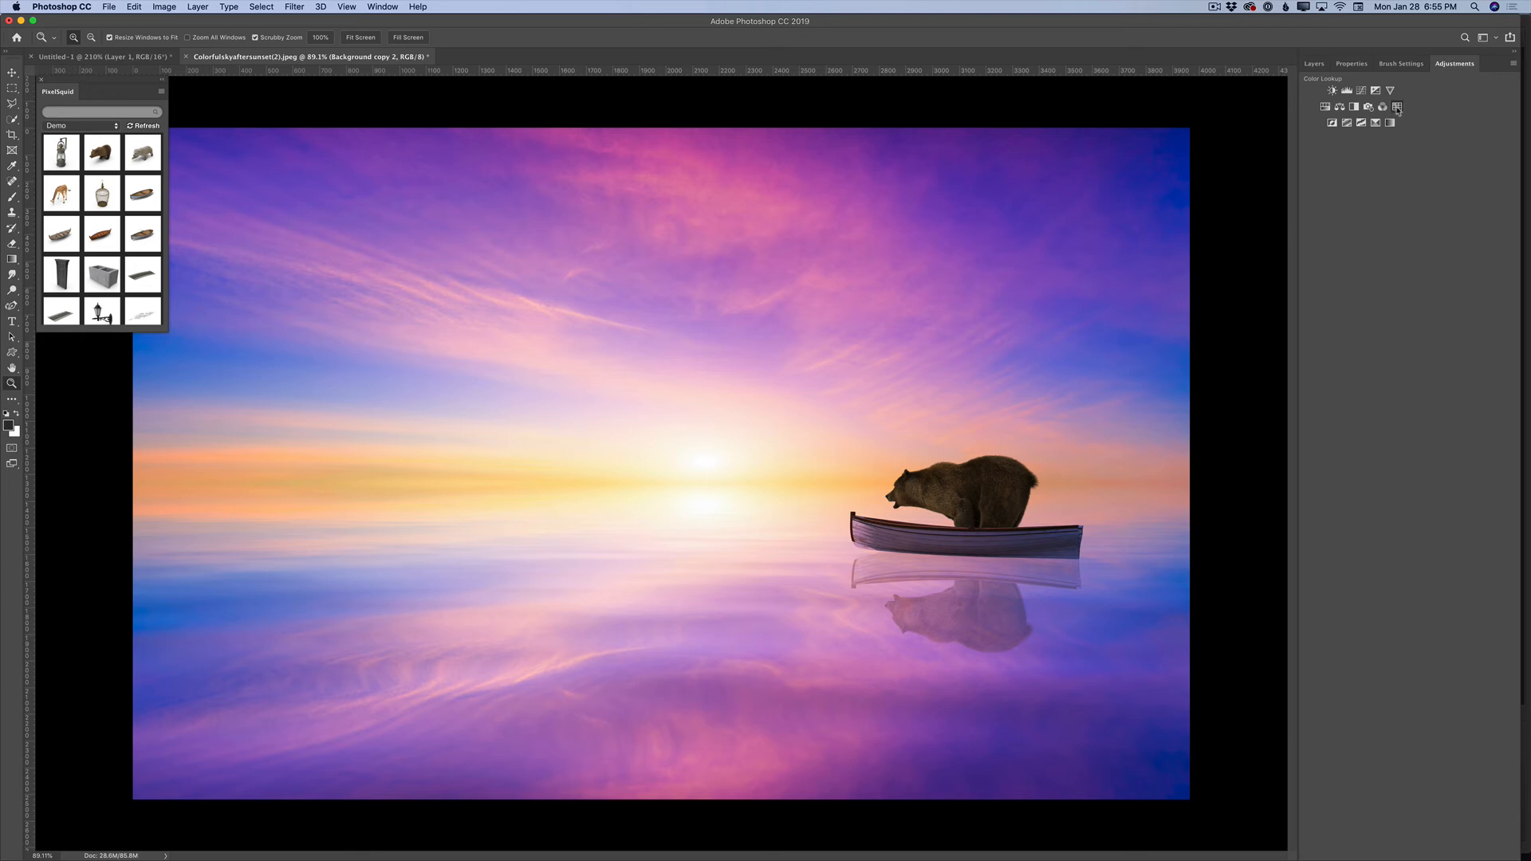
click(1397, 110)
click(1408, 104)
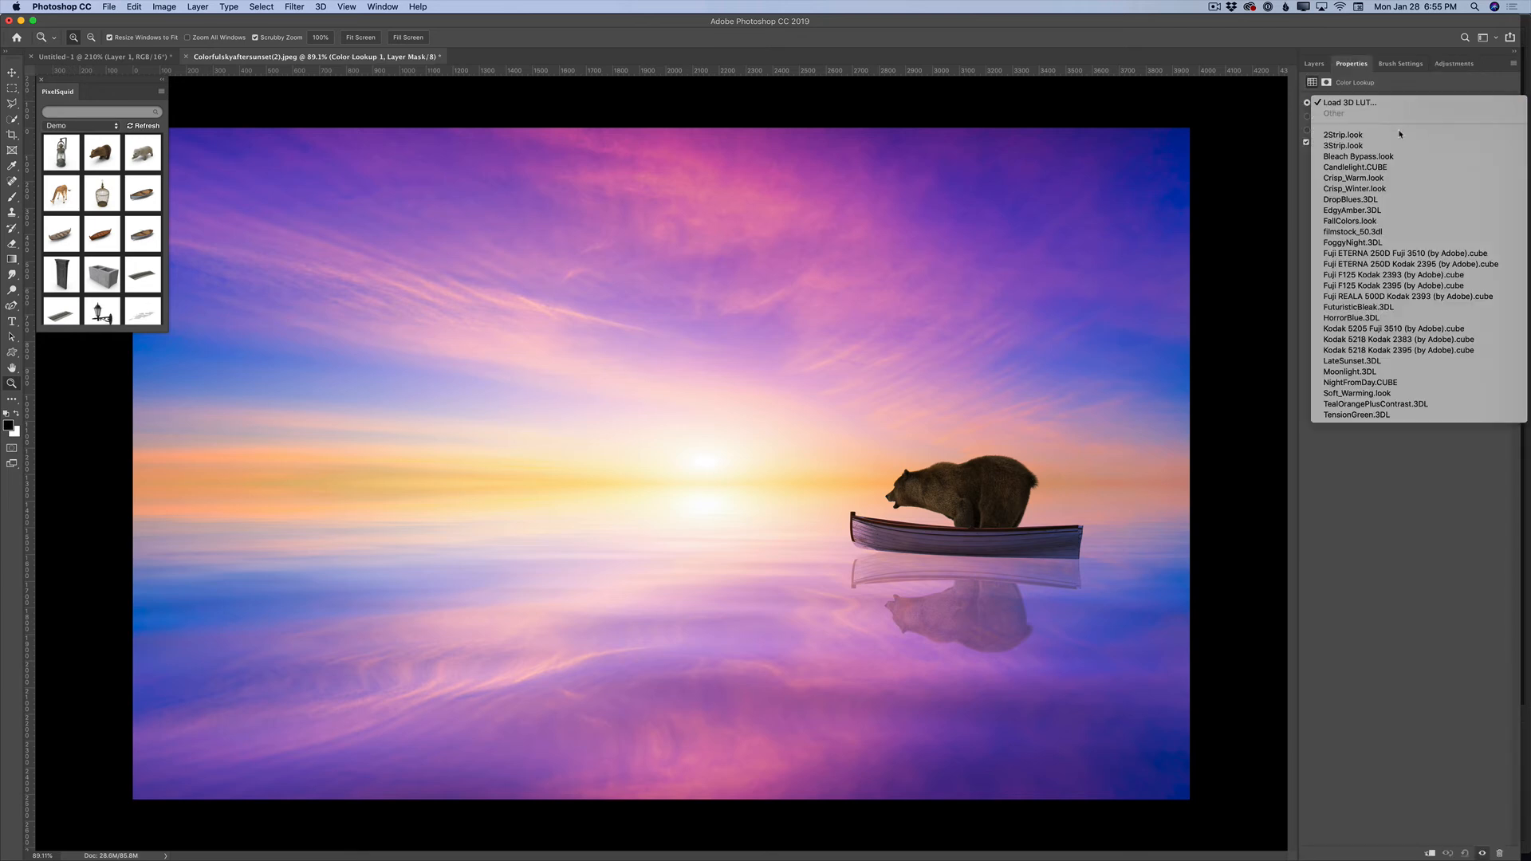
click(1366, 180)
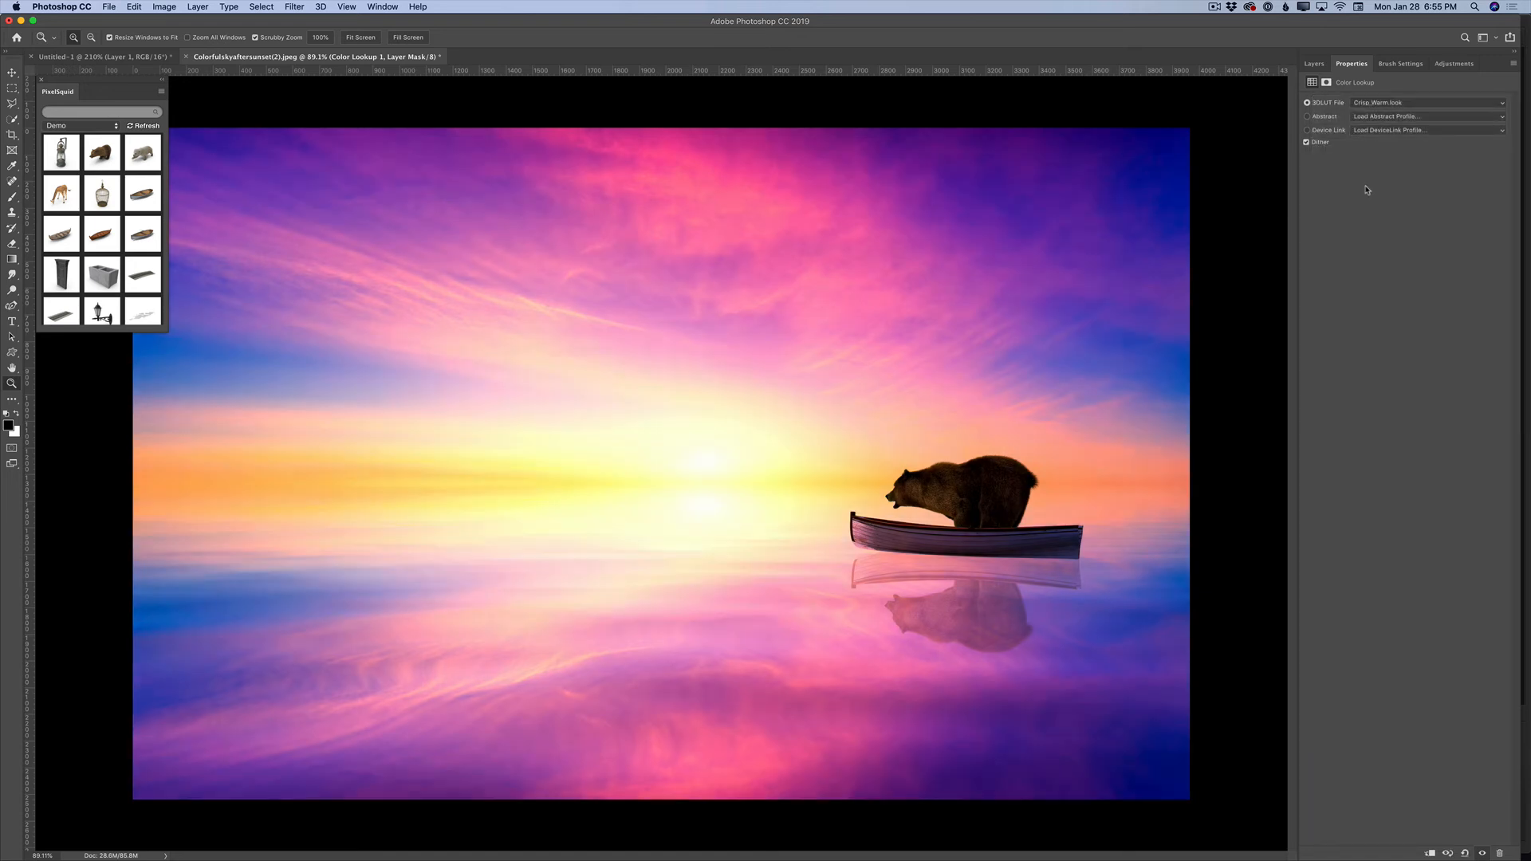
- Lower the opacity of the Crisp_Warm color lookup layer to 34% and hide that layer
click(1315, 63)
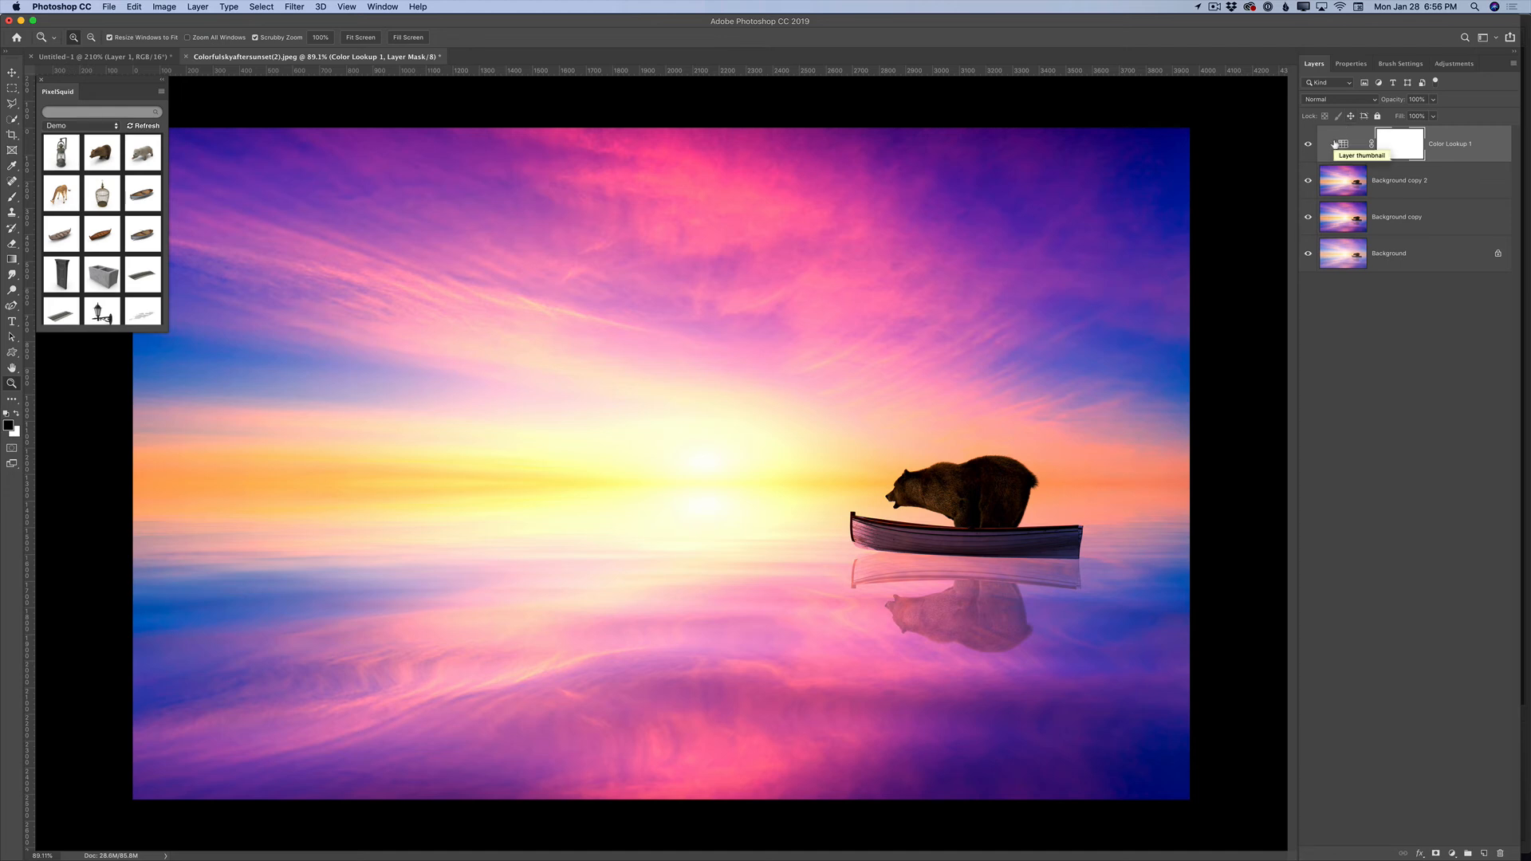
click(1434, 99)
drag(1435, 114, 1397, 119)
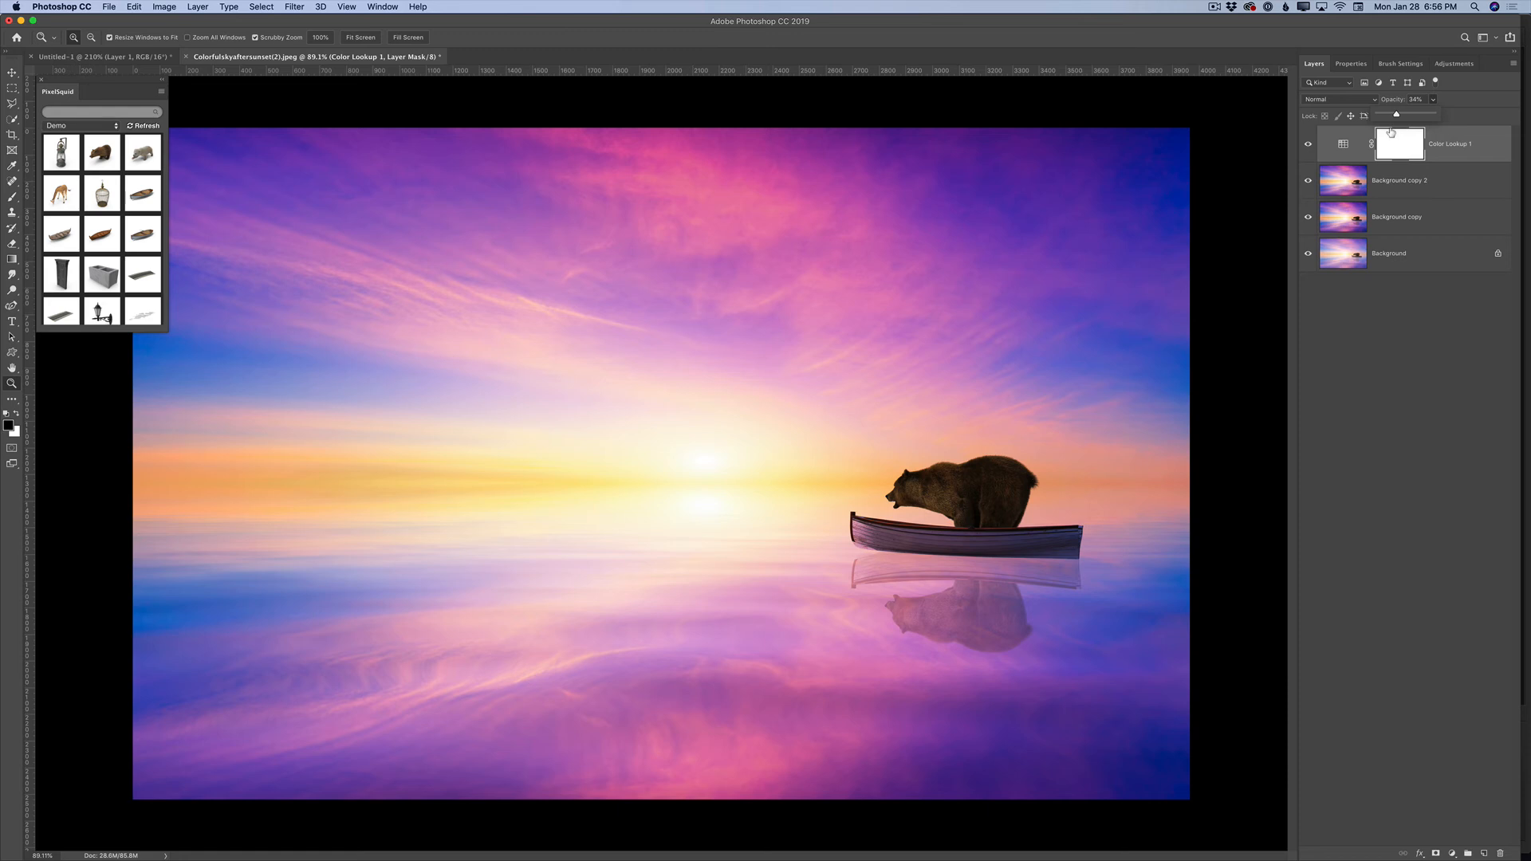
click(1306, 150)
- Add a second Color Lookup adjustment layer using the Moonlight.3DL 3D LUT
click(1454, 63)
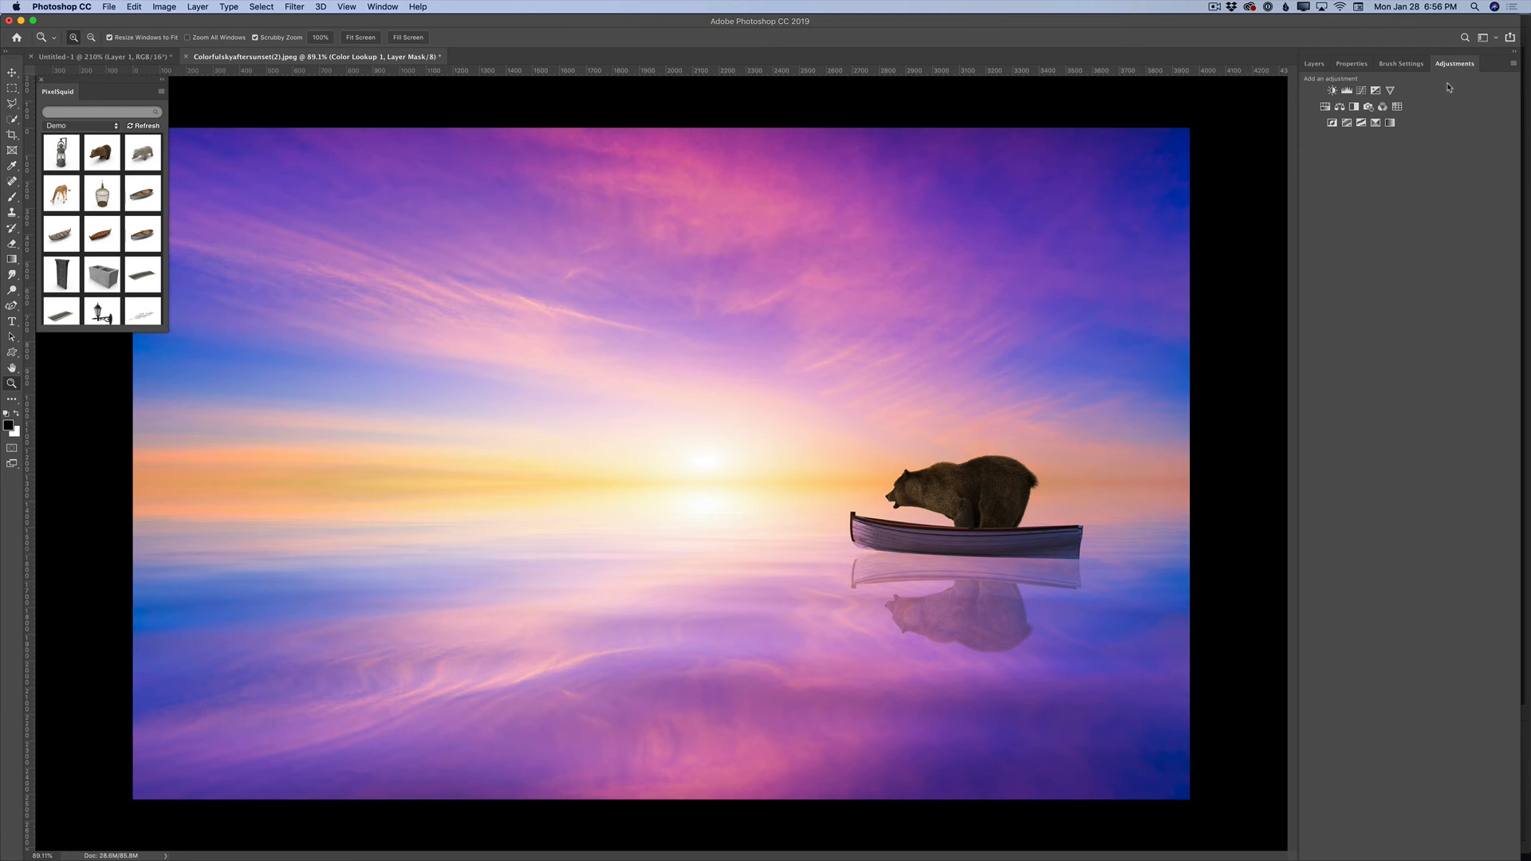
click(1397, 108)
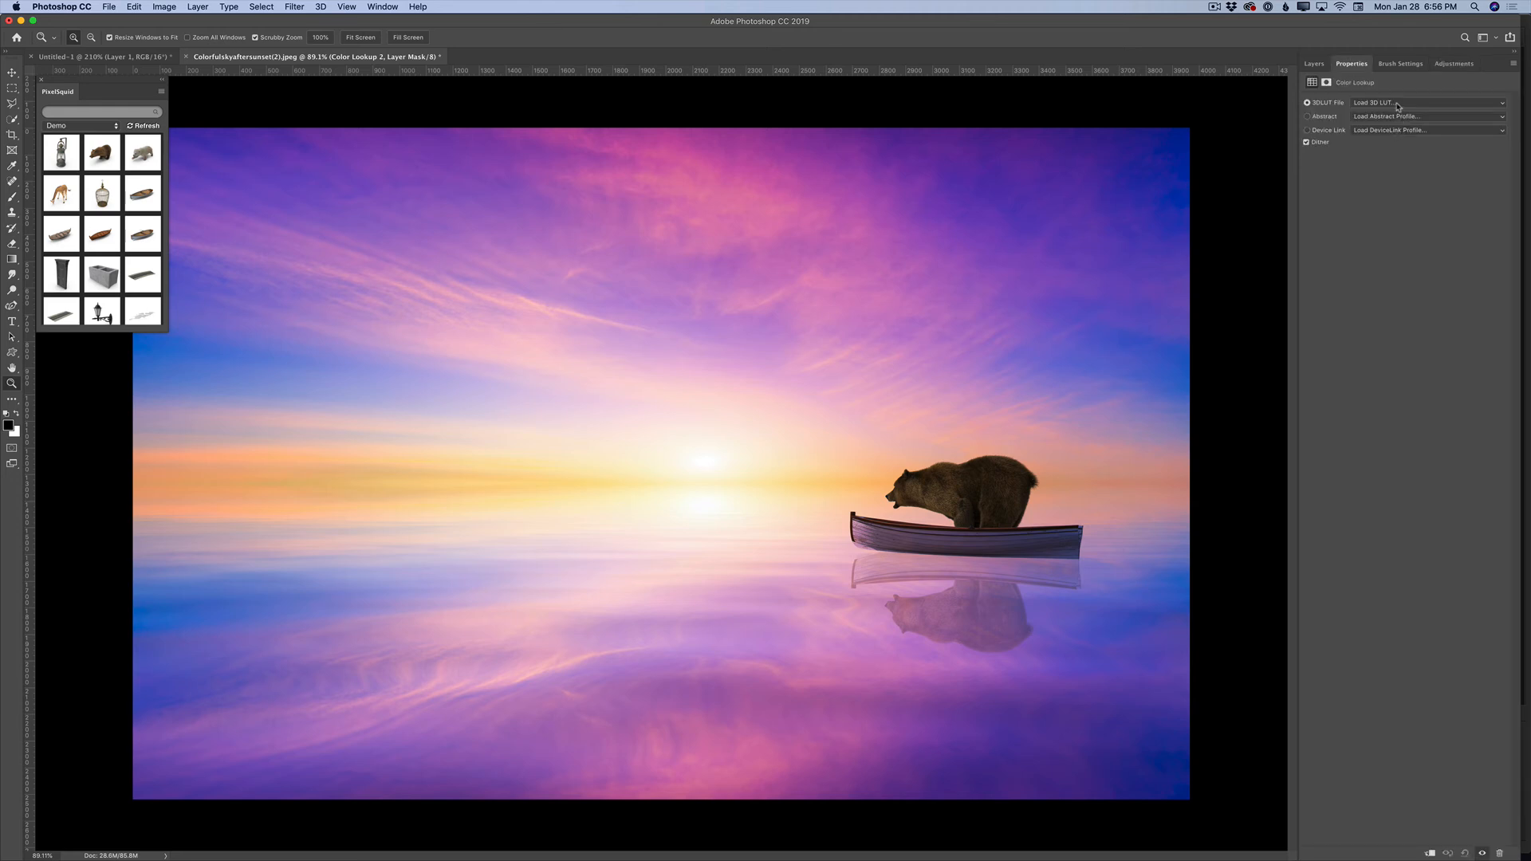
click(1400, 104)
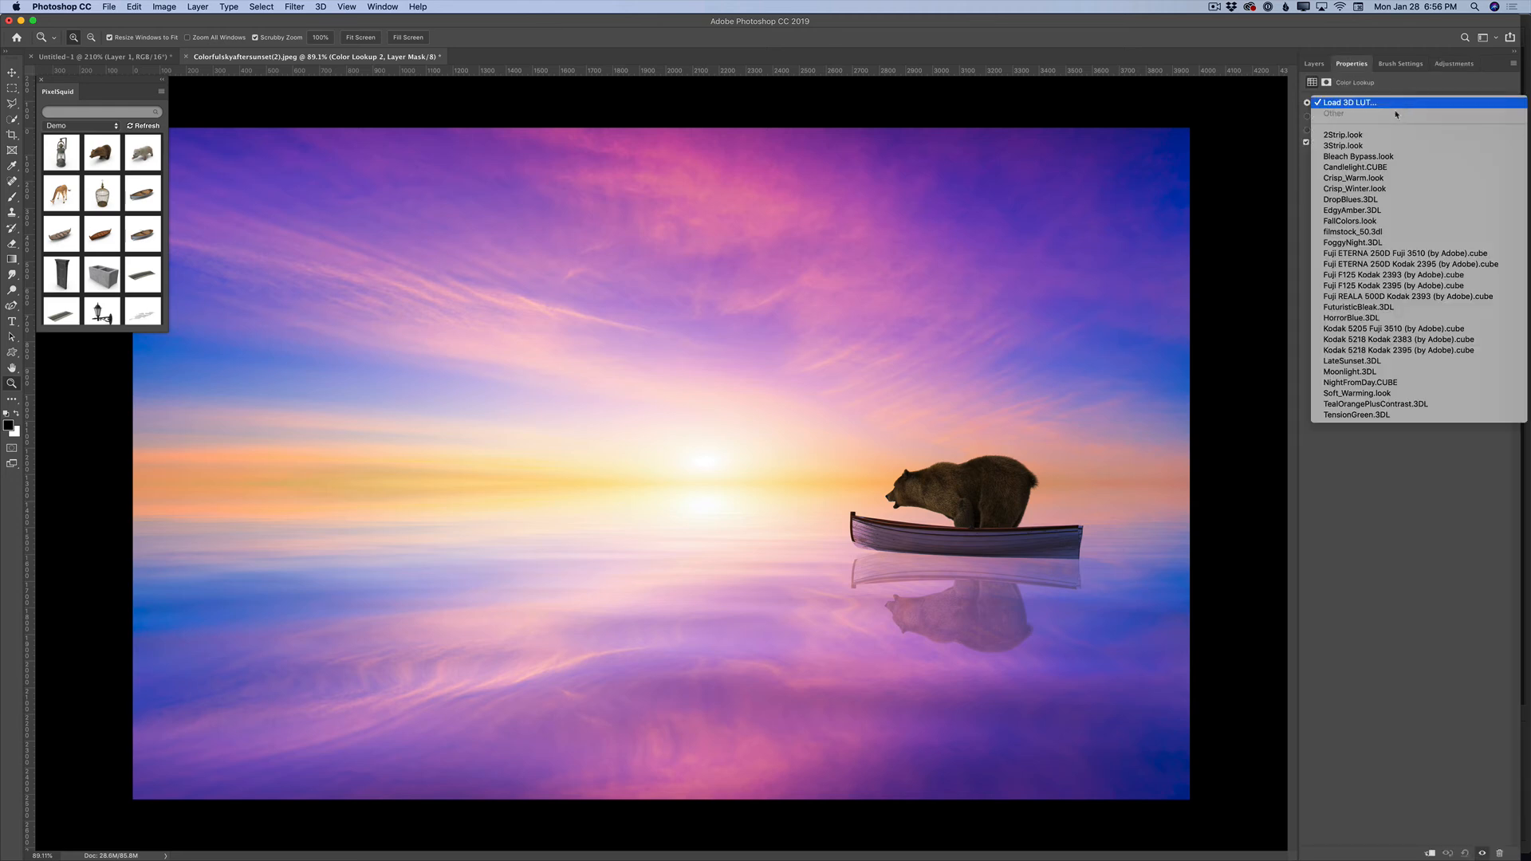
click(1359, 372)
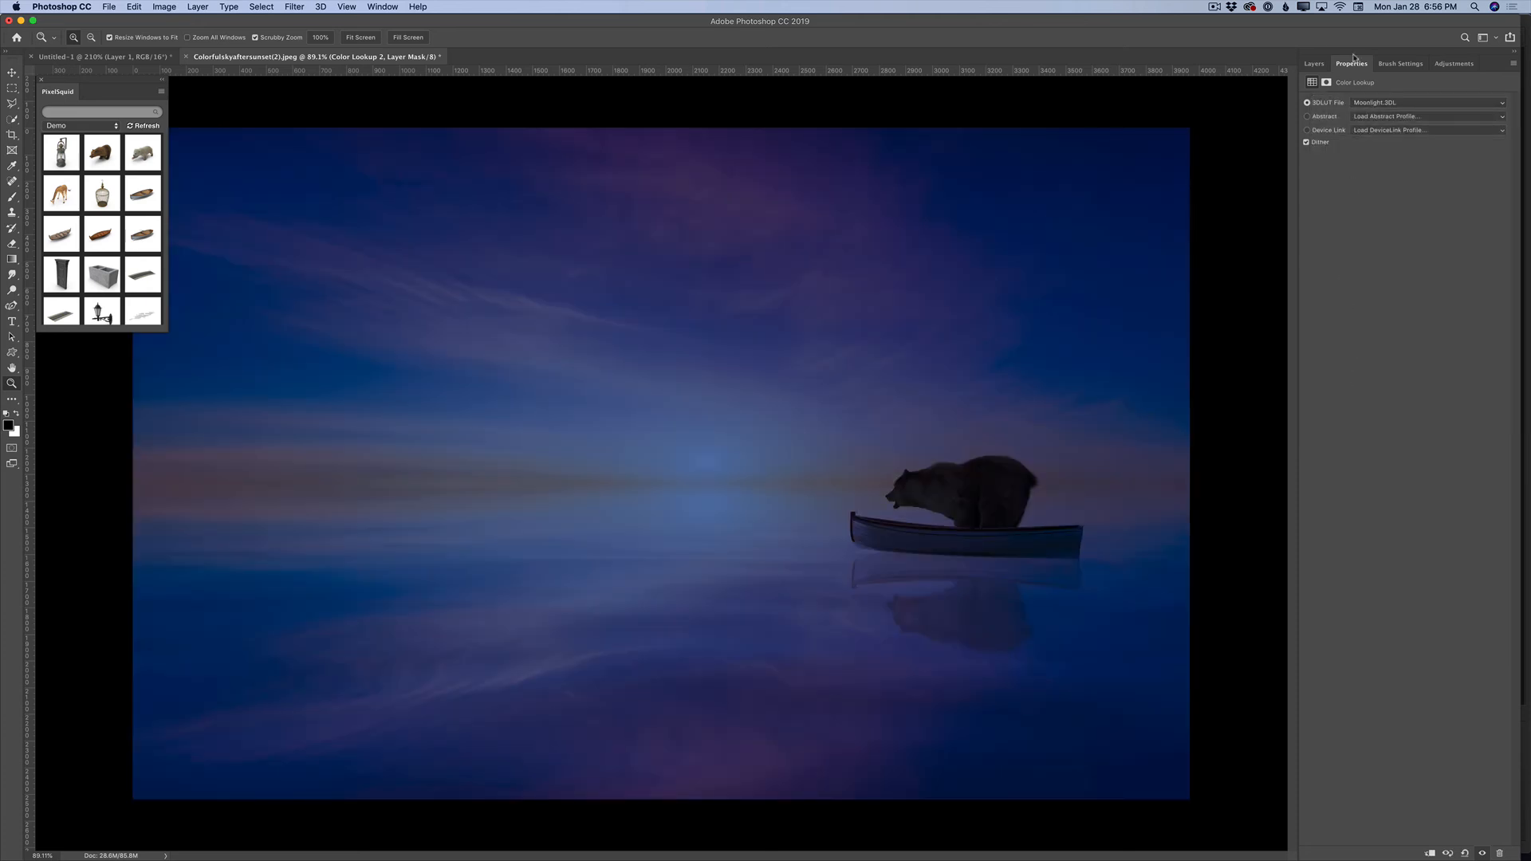
- Lower the opacity of the Moonlight color lookup layer to 53%
click(1314, 63)
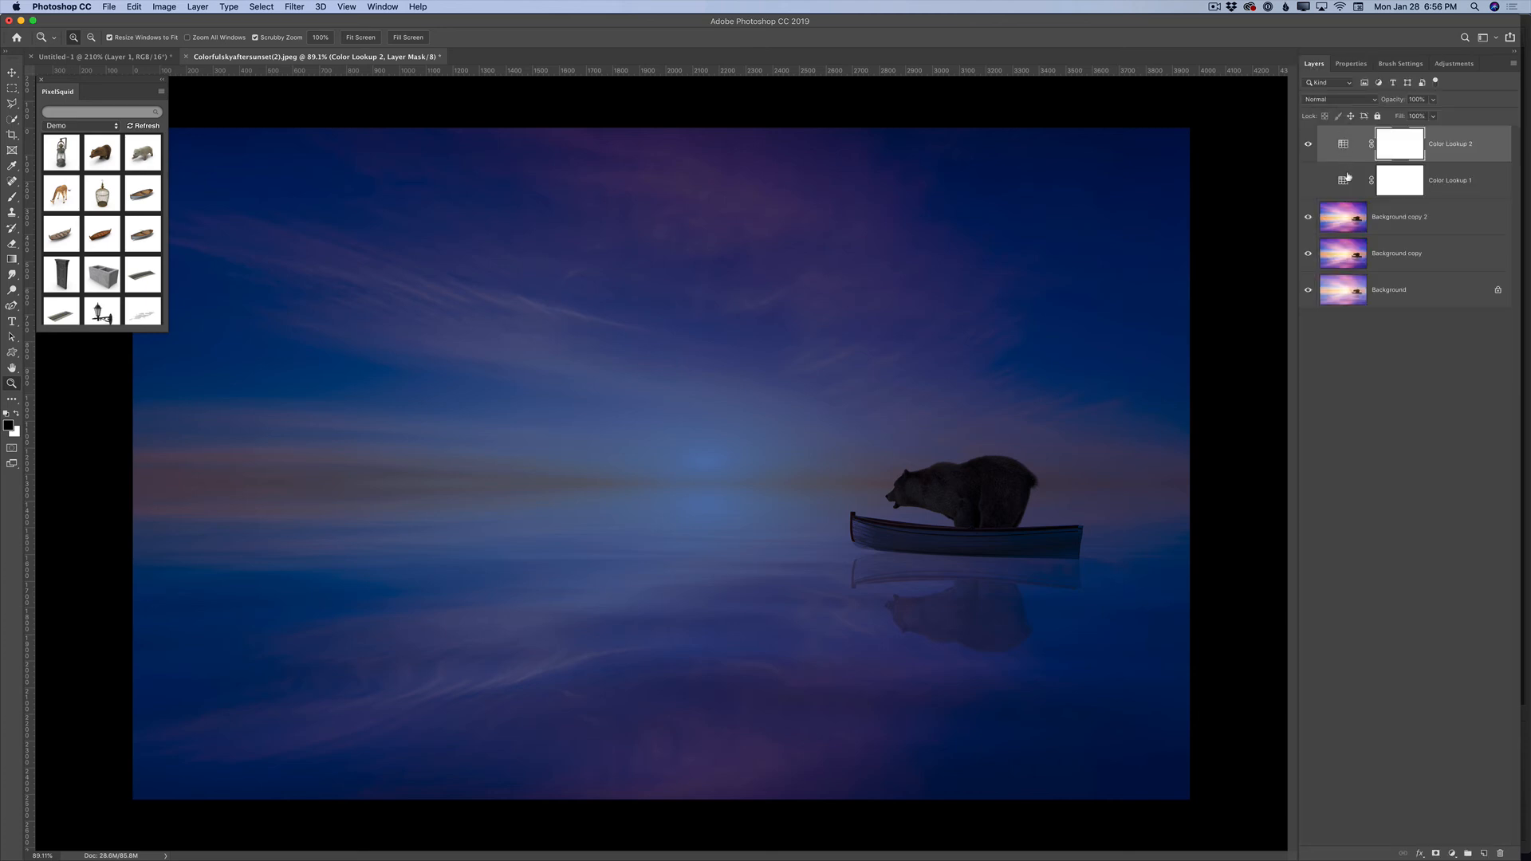
click(1434, 99)
mouse_move(1433, 115)
mouse_down()
mouse_move(1376, 117)
mouse_move(1413, 116)
mouse_up()
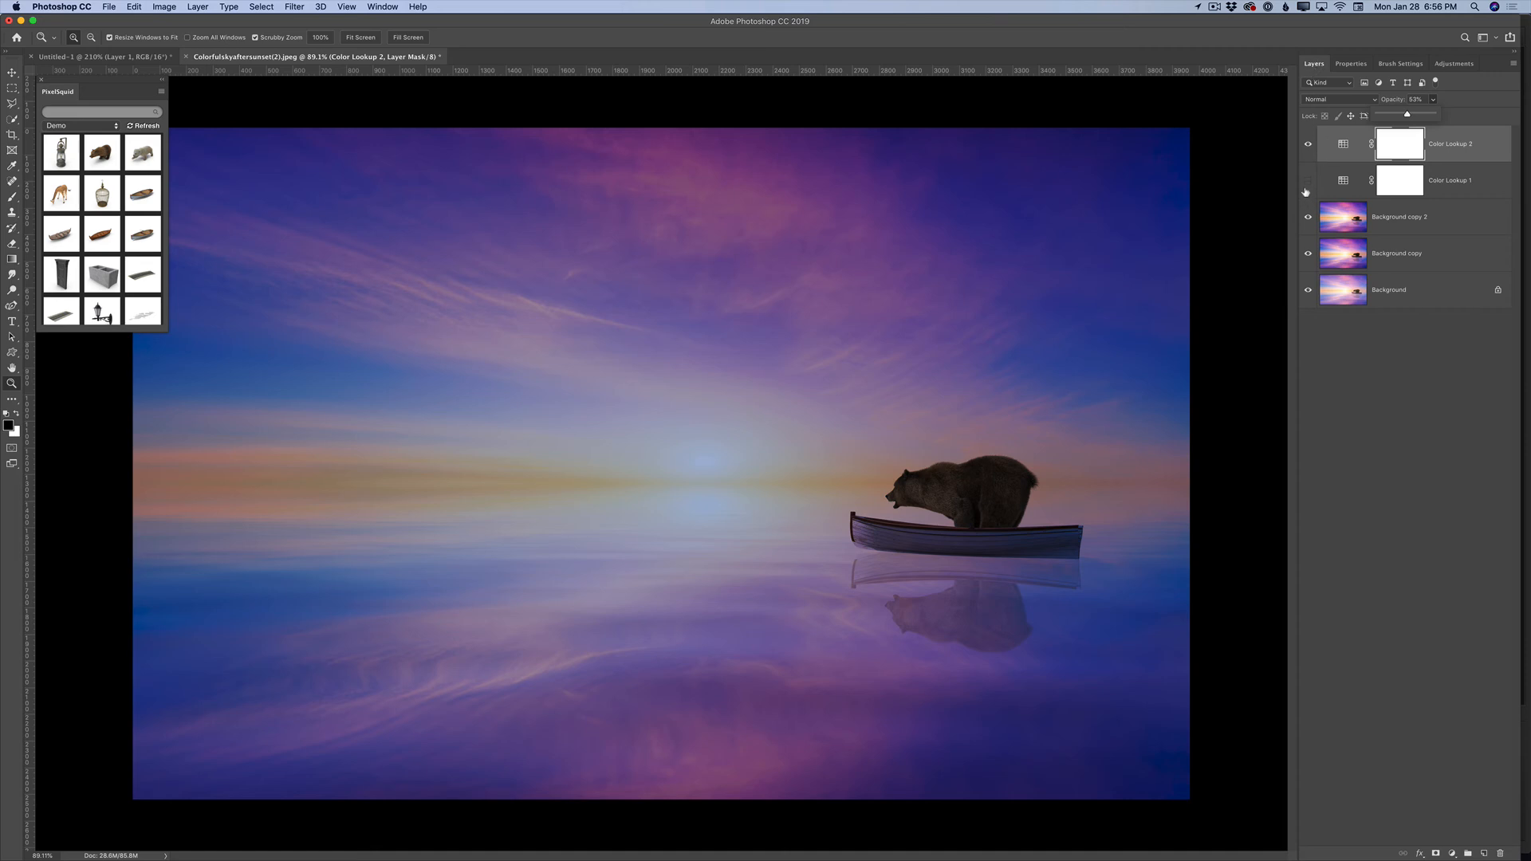
- Compare the Crisp_Warm and Moonlight looks by switching the visibility of both color lookup layers
click(1308, 145)
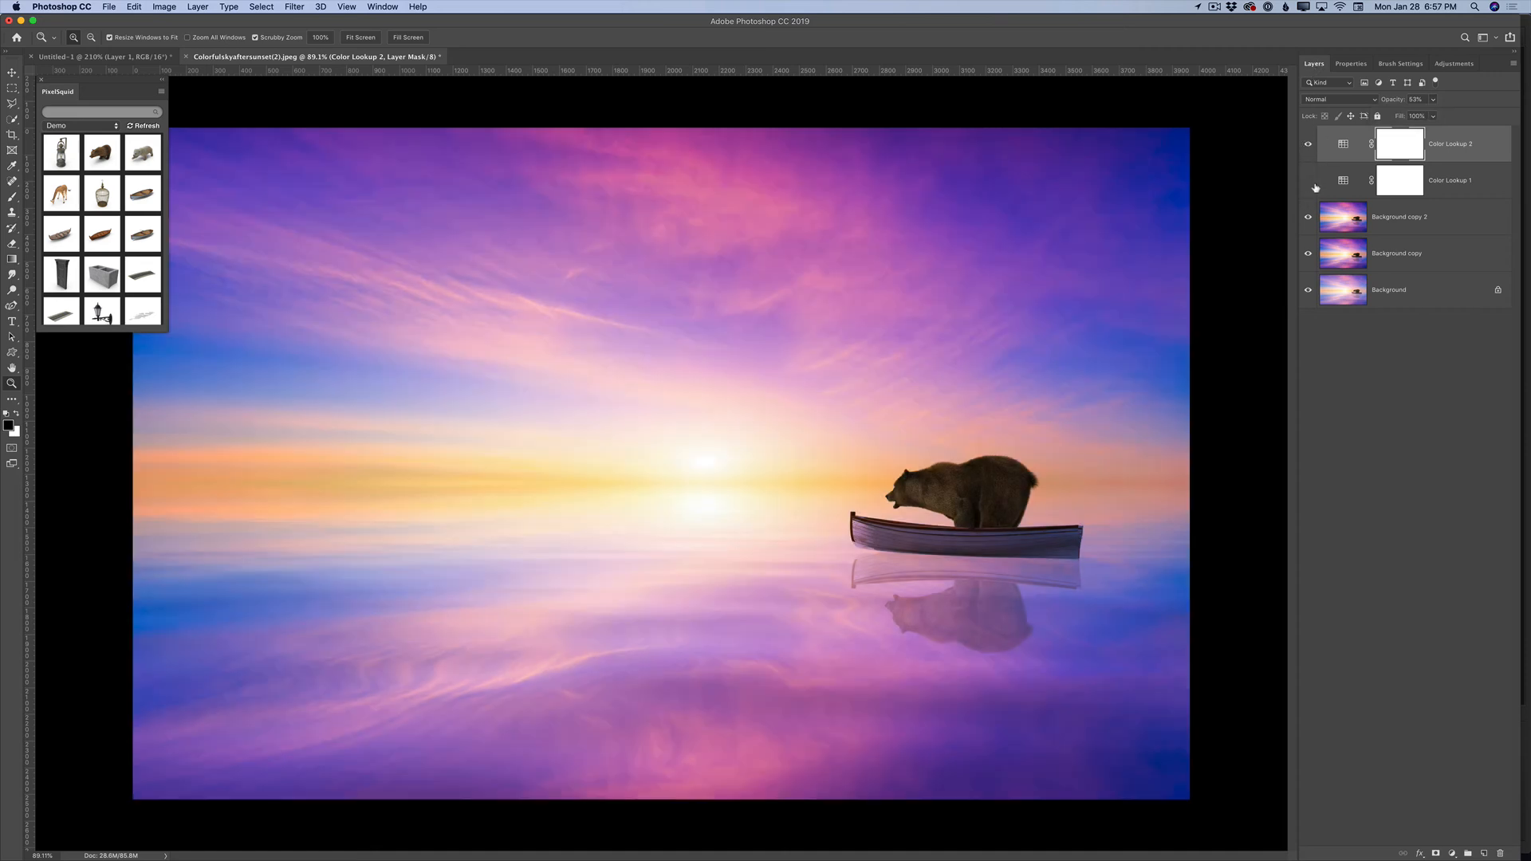
click(1308, 181)
click(1308, 146)
click(1309, 181)
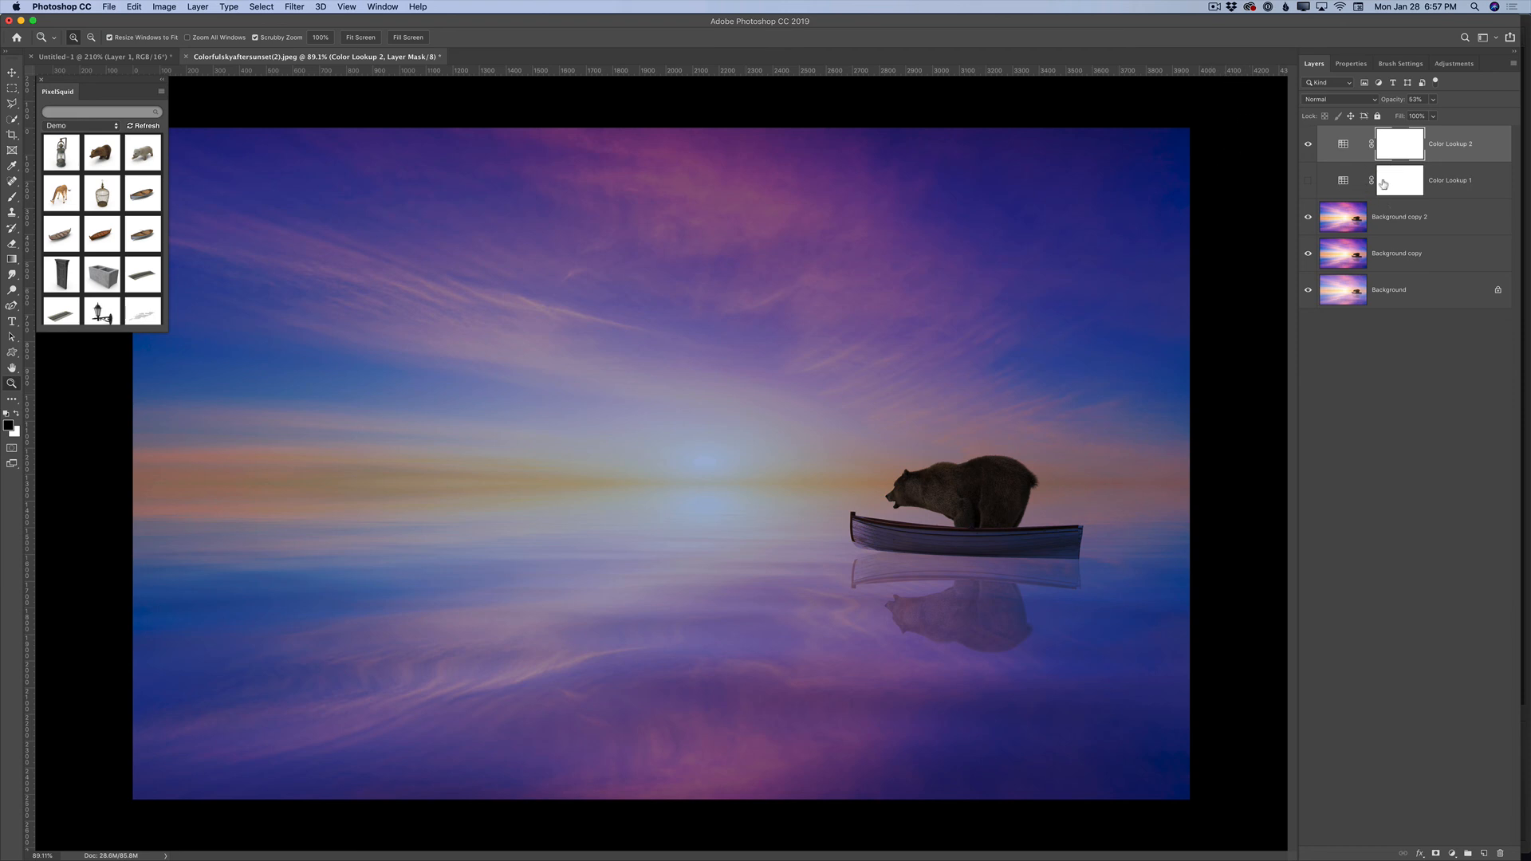
- Delete the unused Color Lookup 1 layer and merge the Moonlight color lookup down into Background copy 2
click(1308, 255)
drag(1455, 196, 1502, 852)
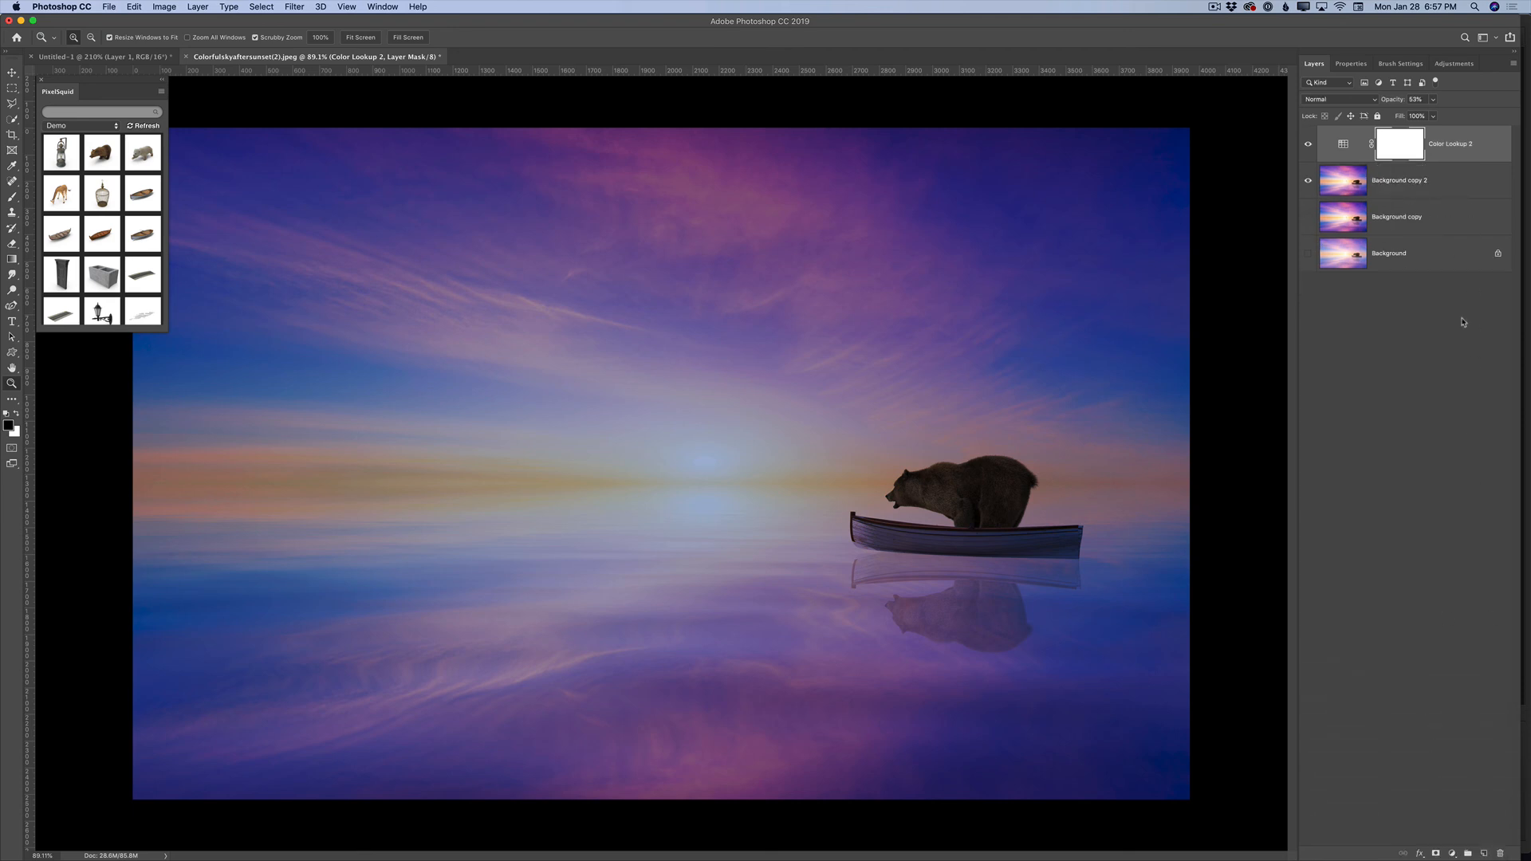
click(1515, 64)
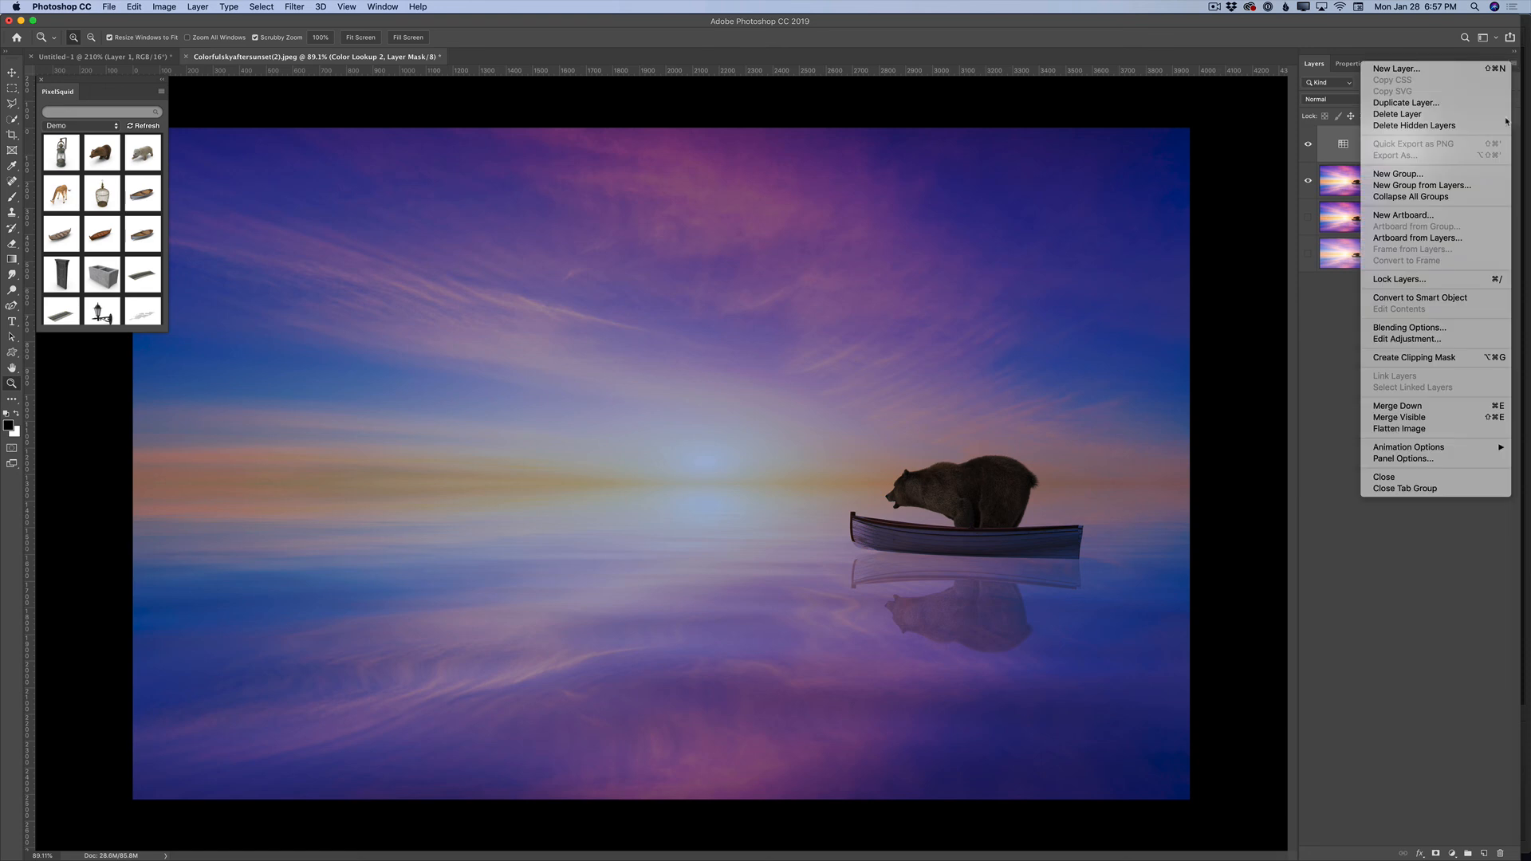
click(1403, 410)
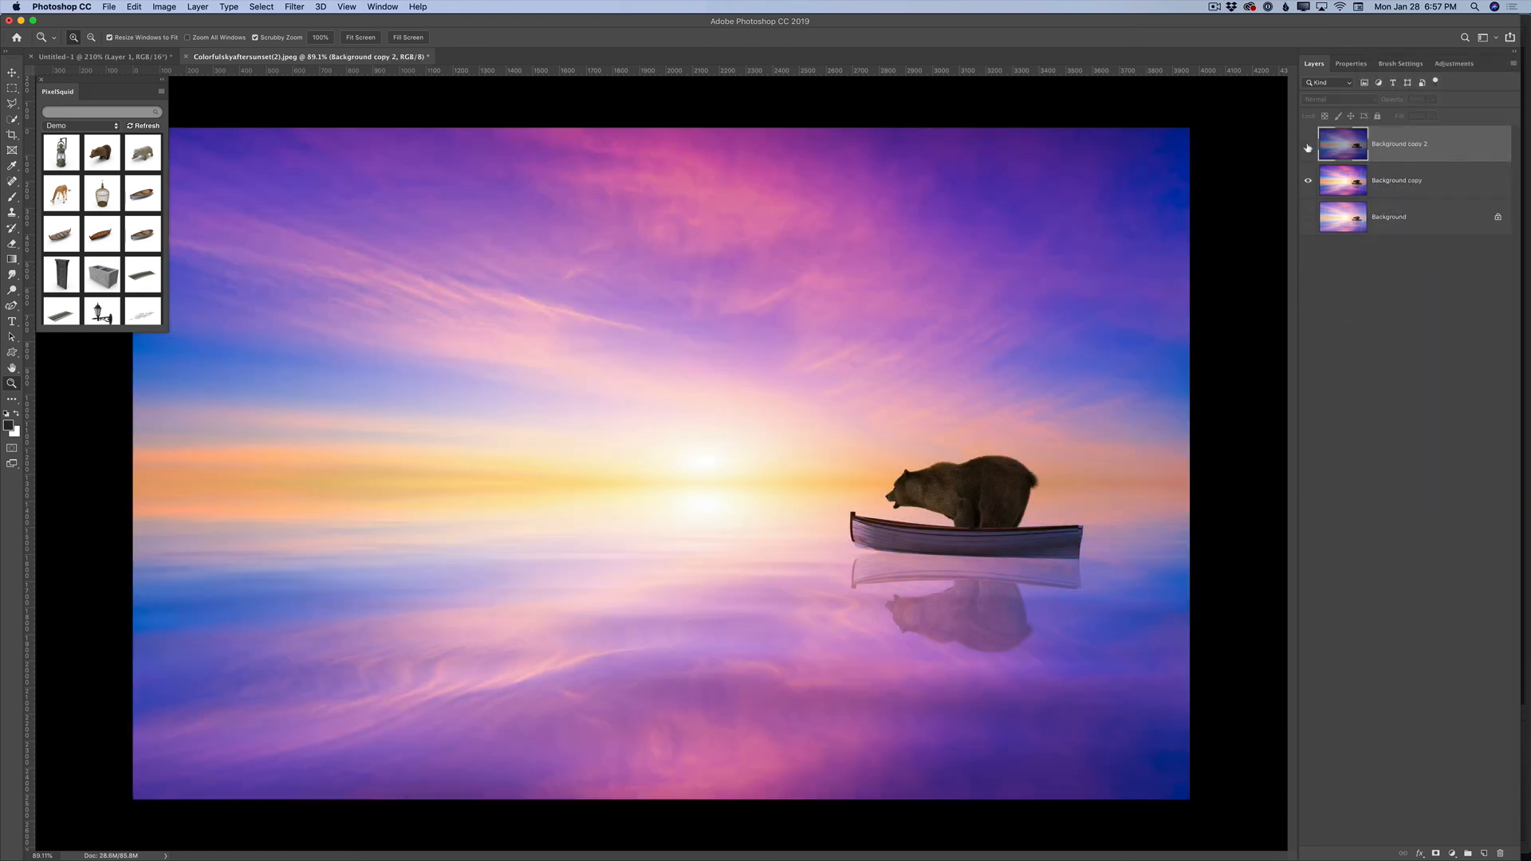
click(1308, 145)
click(1309, 145)
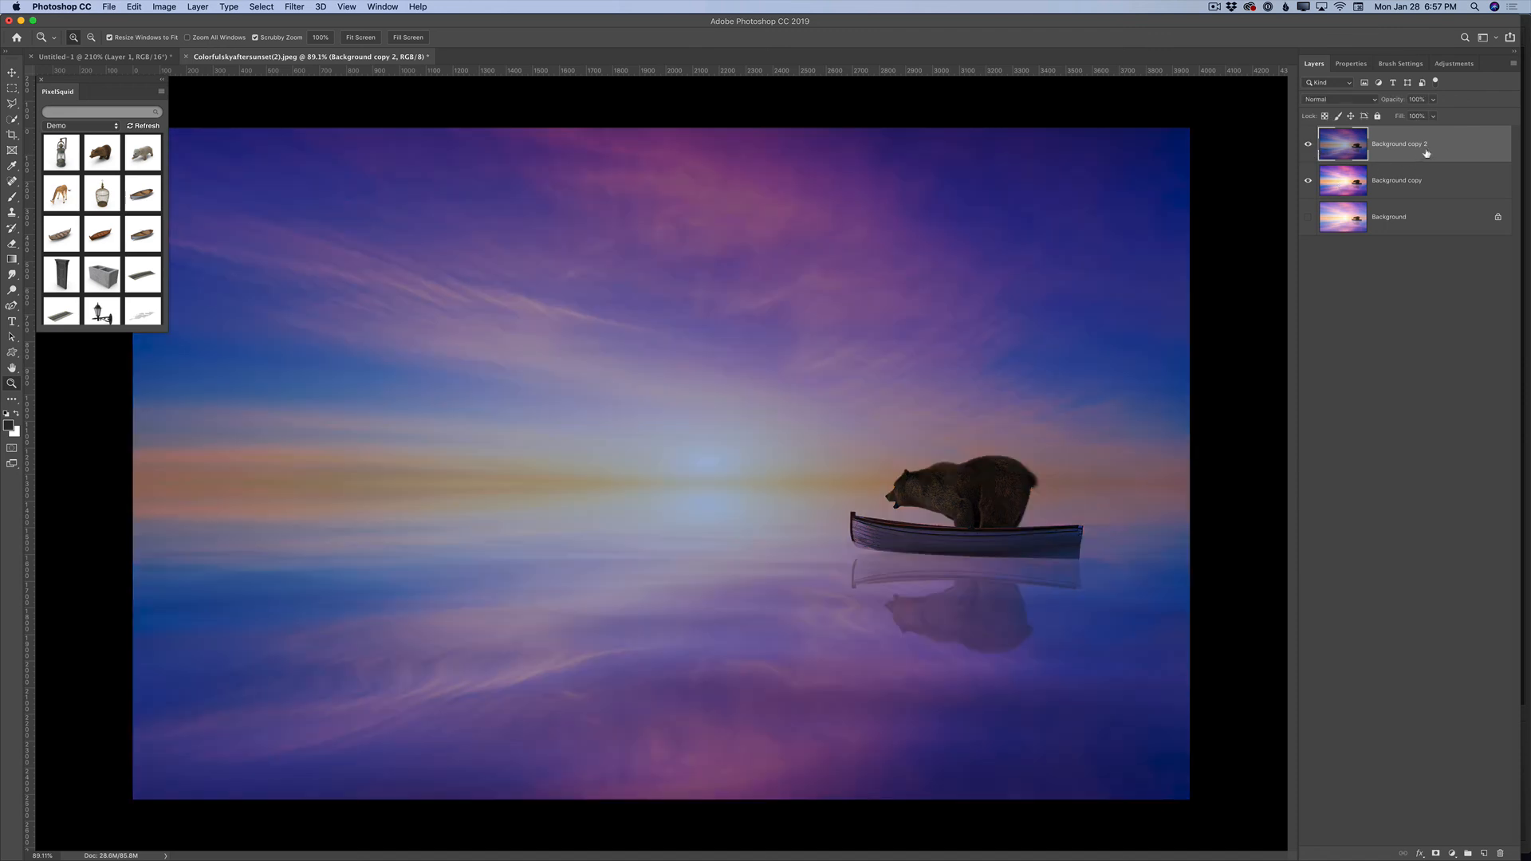
- Duplicate Background copy 2 and apply Camera Raw Filter with Exposure +0.20, Contrast +22, Highlights +61 and Shadows +40
drag(1428, 146, 1483, 853)
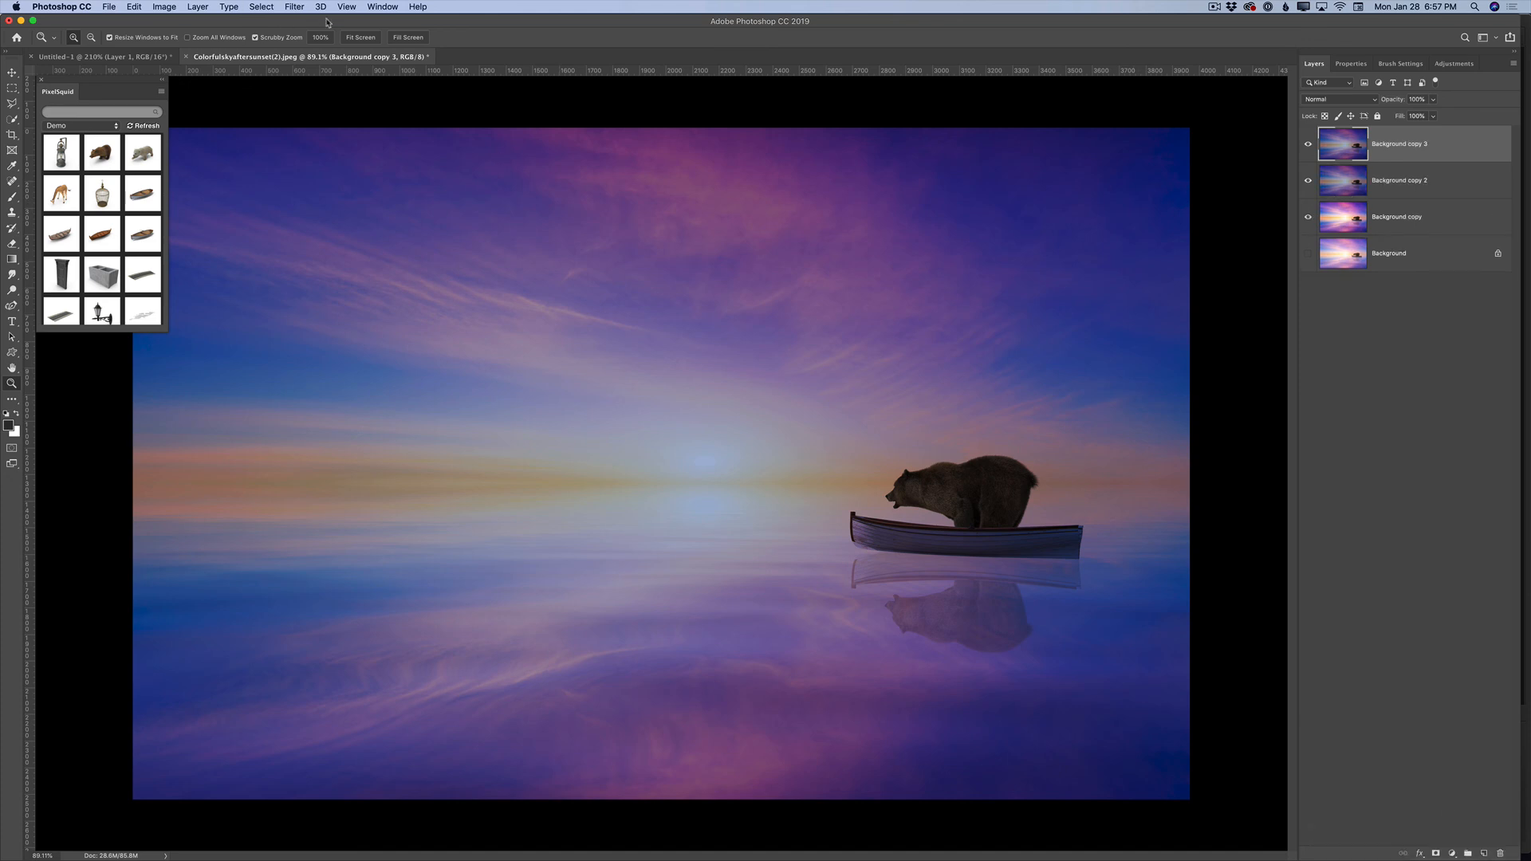
click(295, 7)
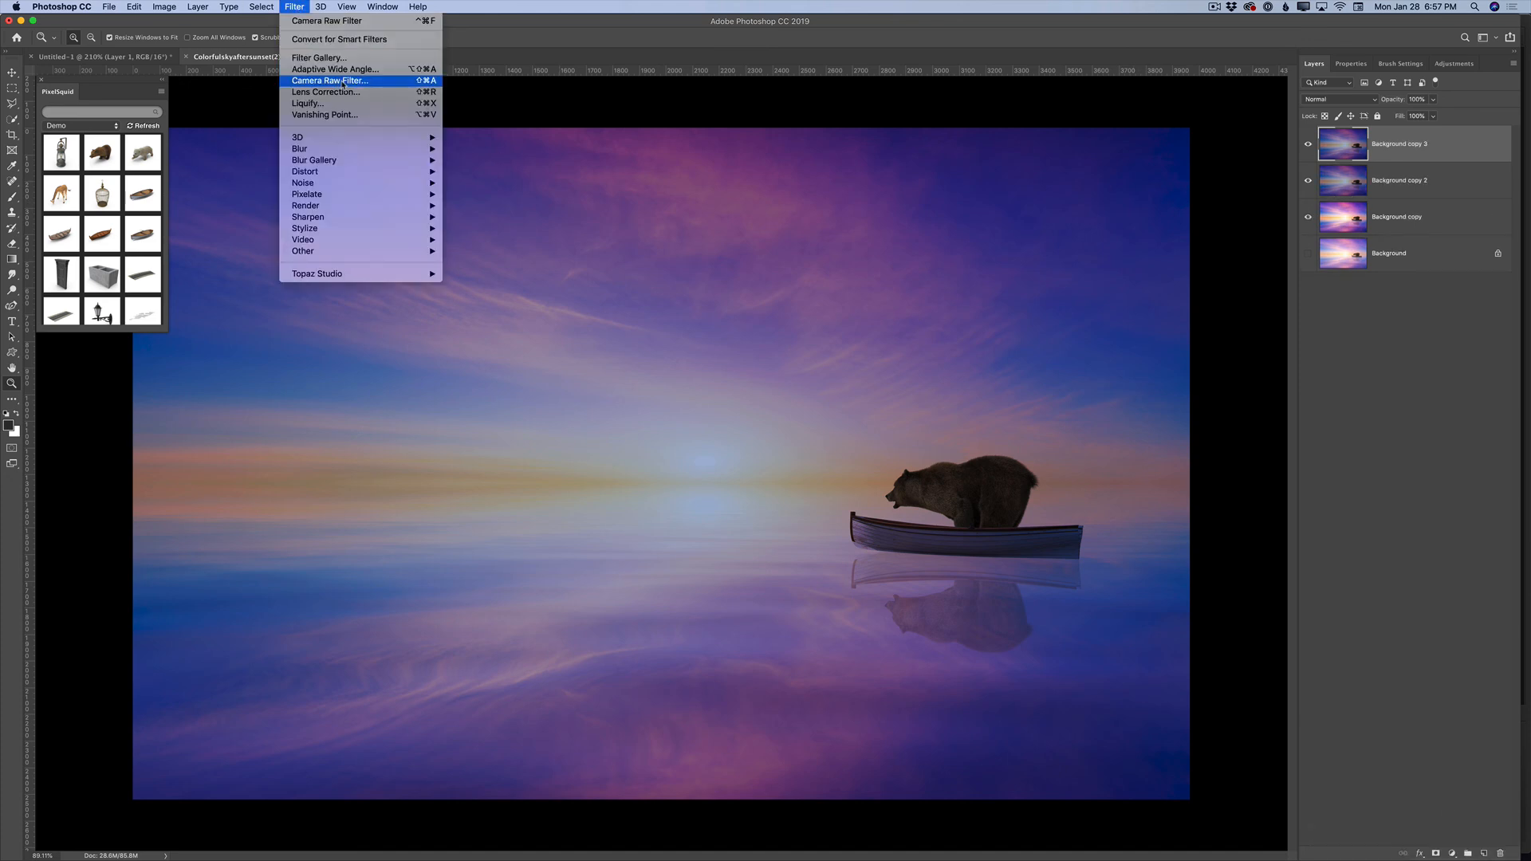
click(343, 82)
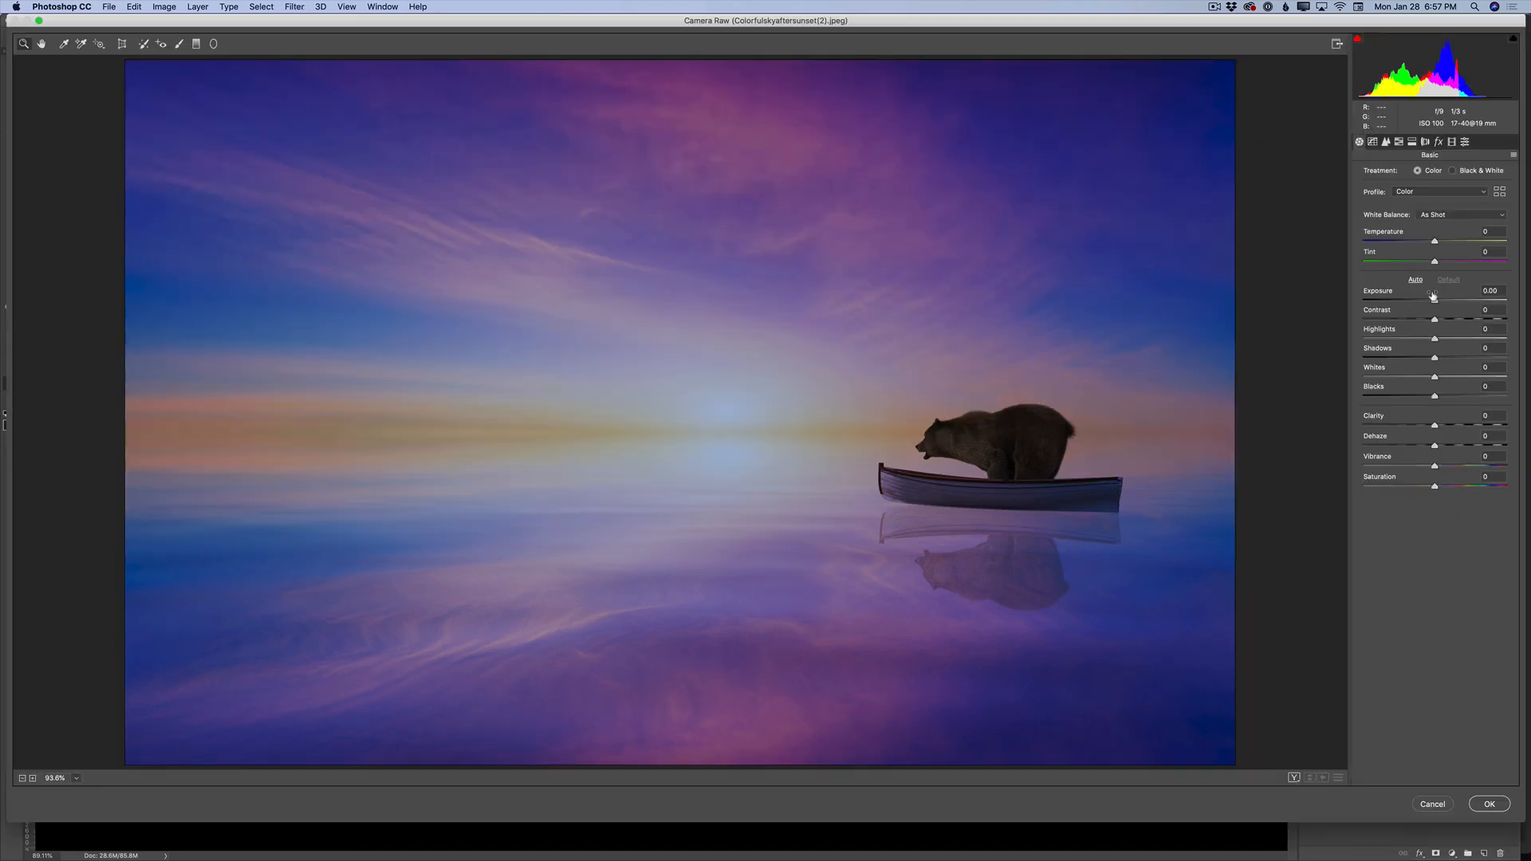
drag(1434, 296, 1463, 358)
click(1480, 808)
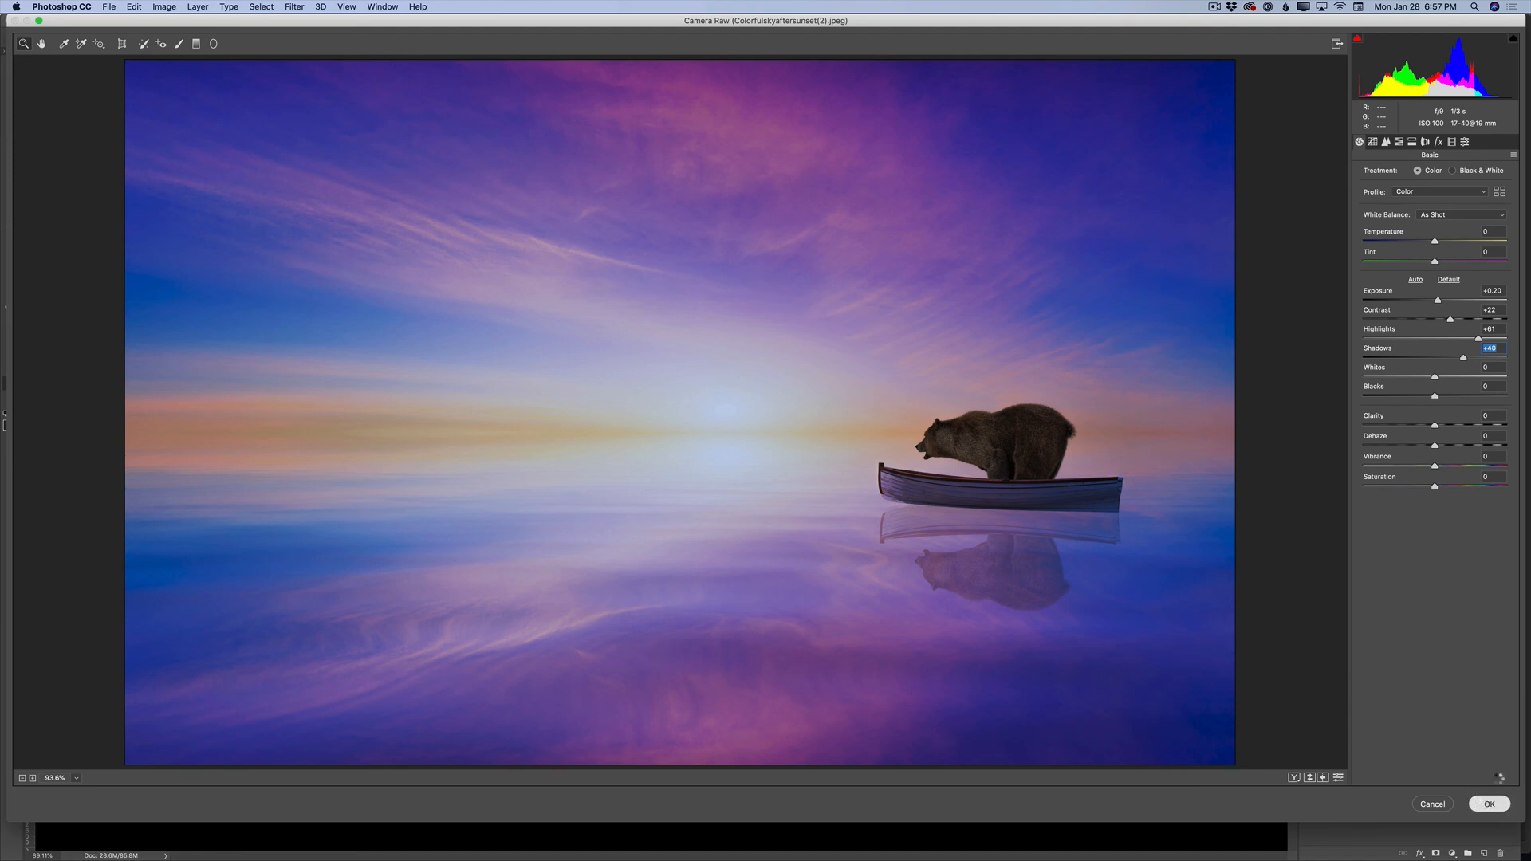
click(1309, 144)
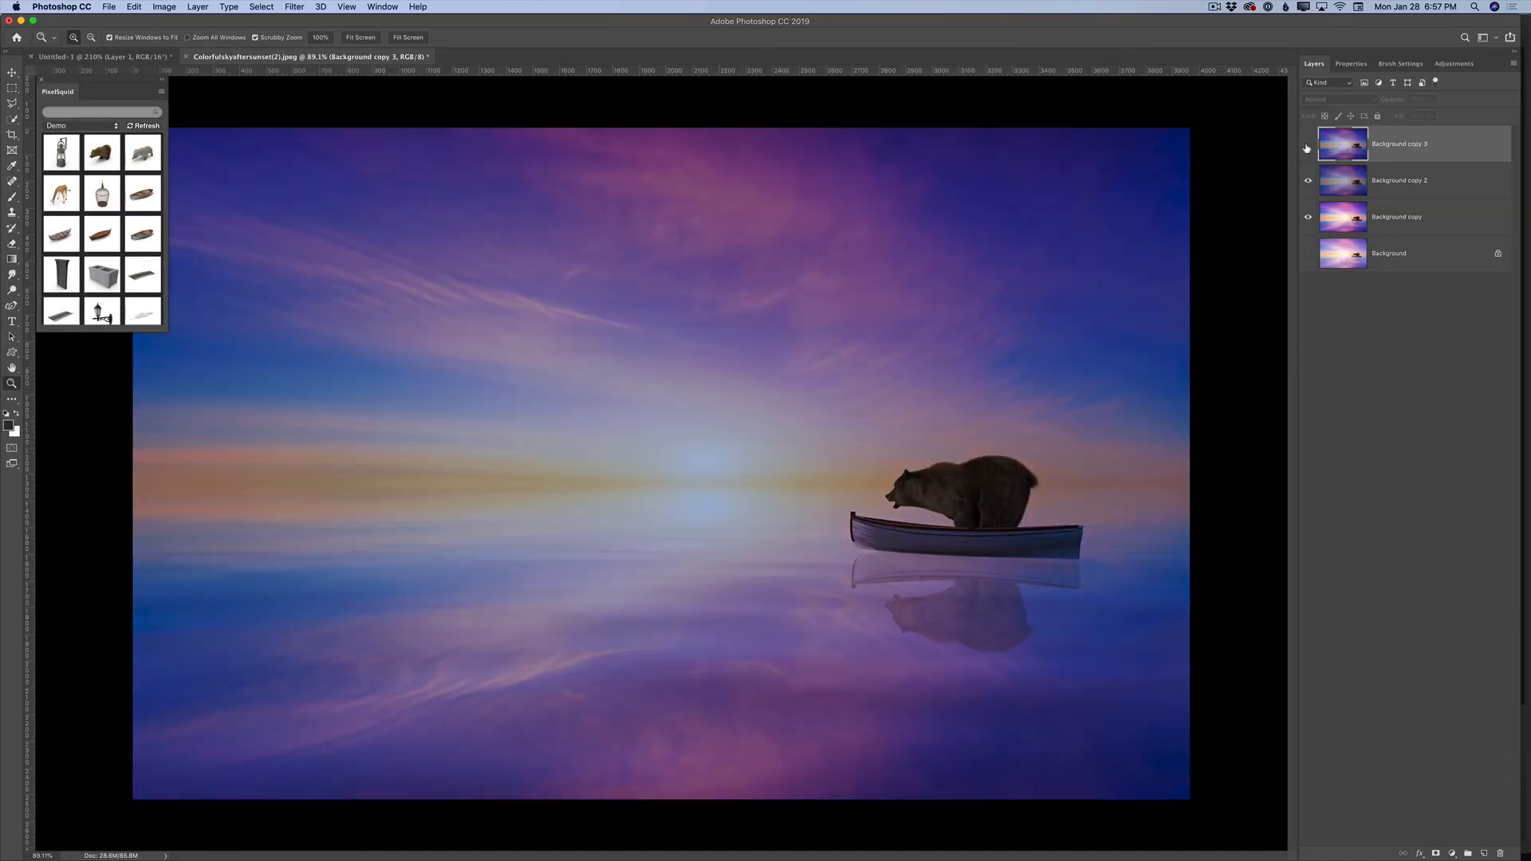
click(1308, 144)
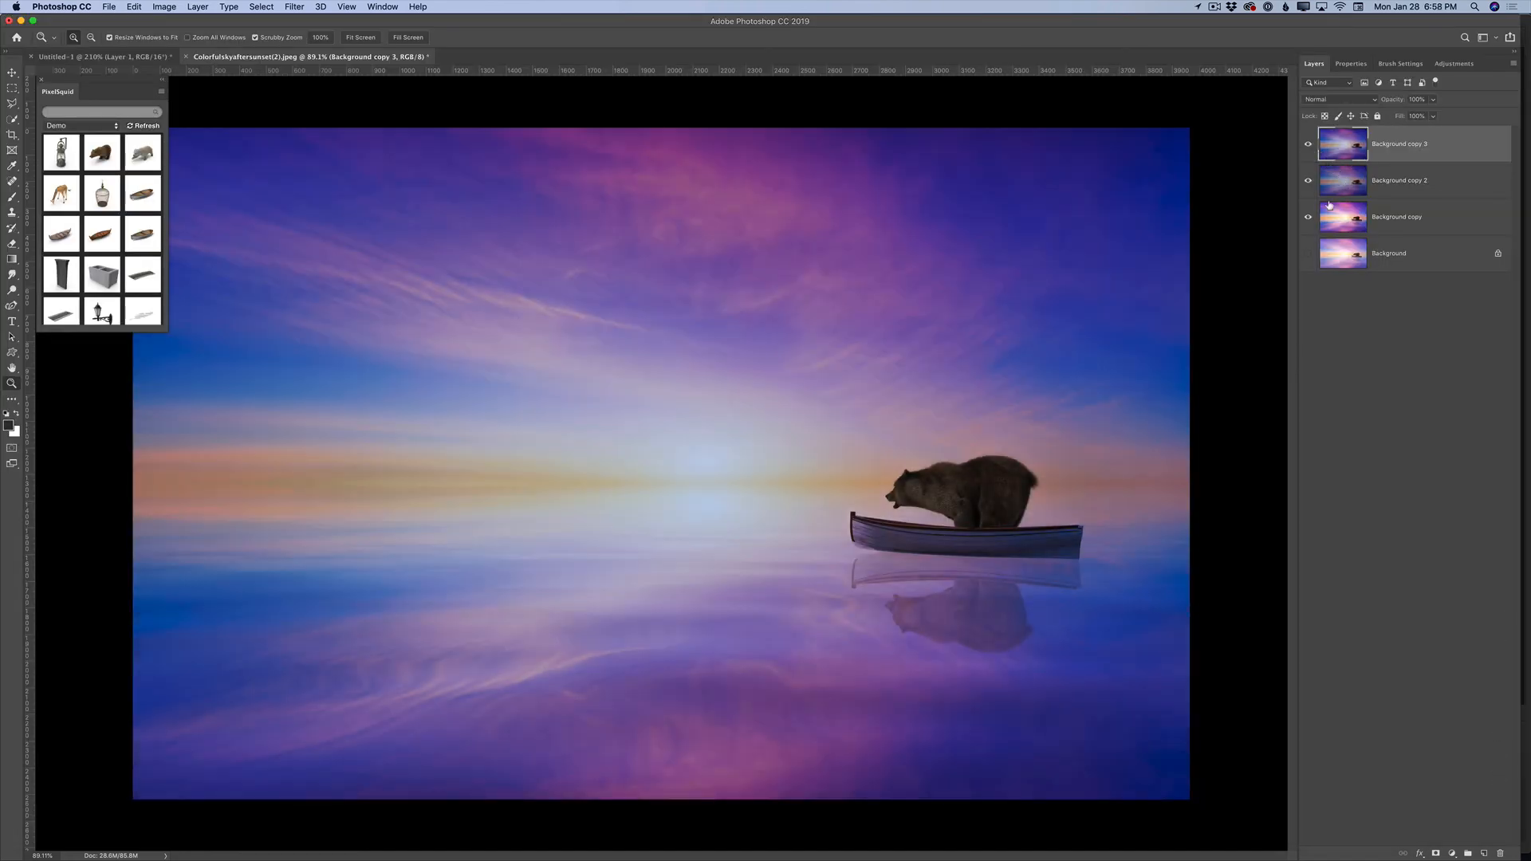